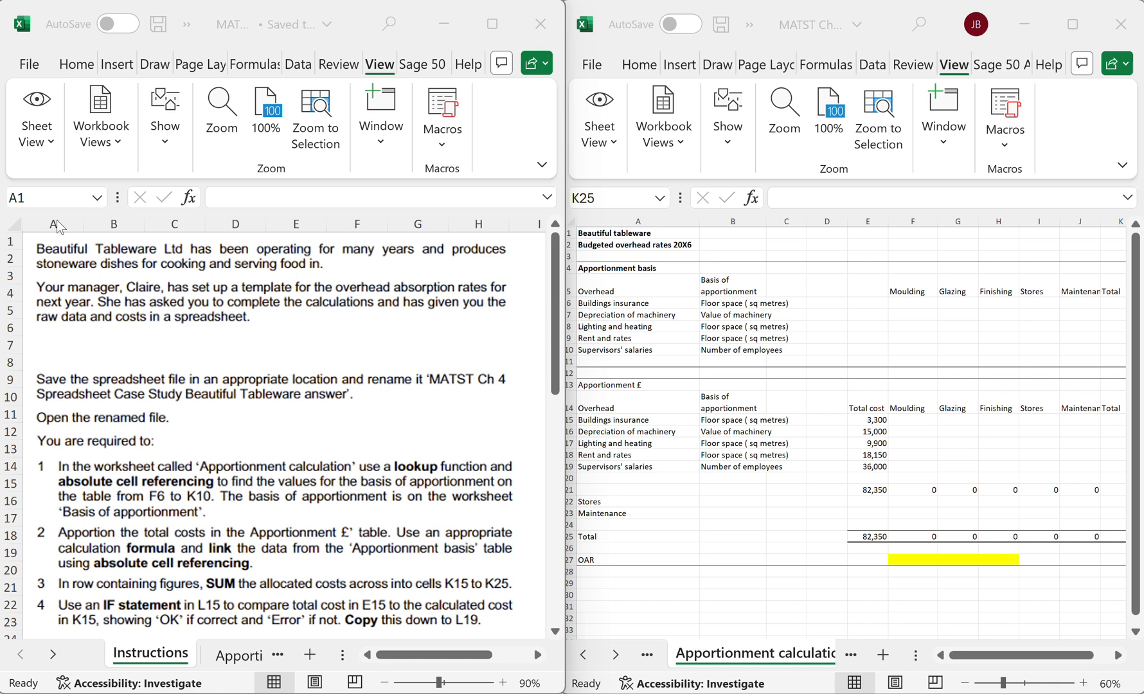
Read the required tasks on the Instructions sheet, then examine range F6:K10 and the data on the Basis of apportionment sheet.
{"action": "left_click", "coordinate": [160, 450]}
{"action": "scroll", "coordinate": [161, 450], "scroll_direction": "down", "scroll_amount": 2}
{"action": "scroll", "coordinate": [160, 450], "scroll_direction": "down", "scroll_amount": 1}
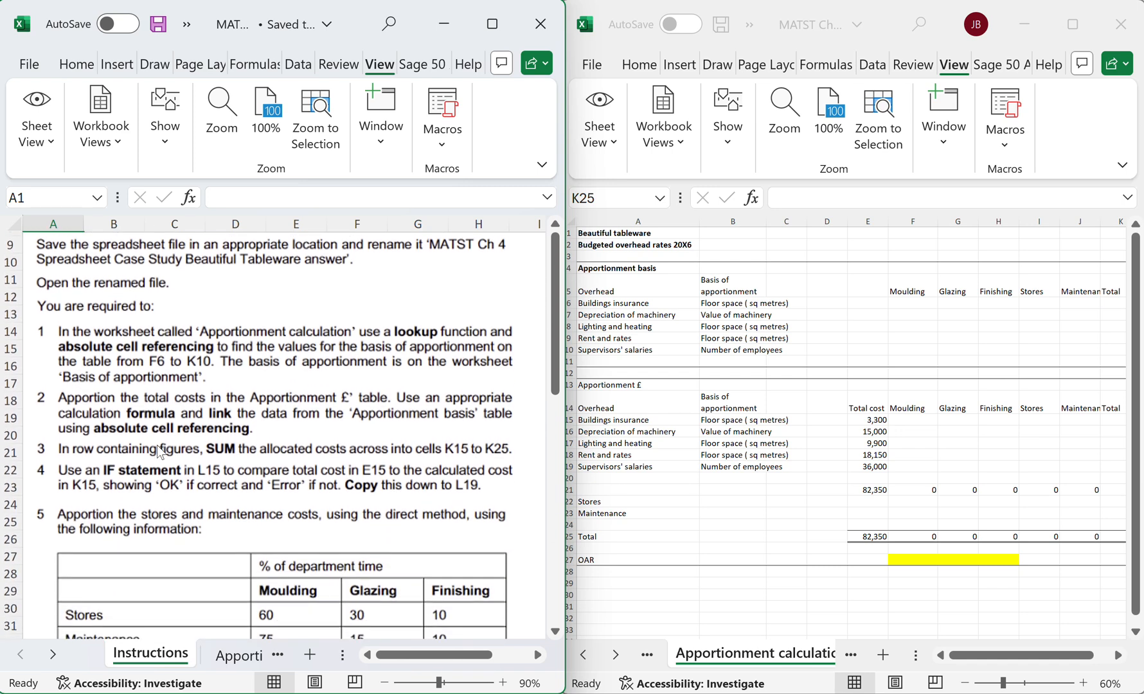
{"action": "scroll", "coordinate": [160, 450], "scroll_direction": "down", "scroll_amount": 2}
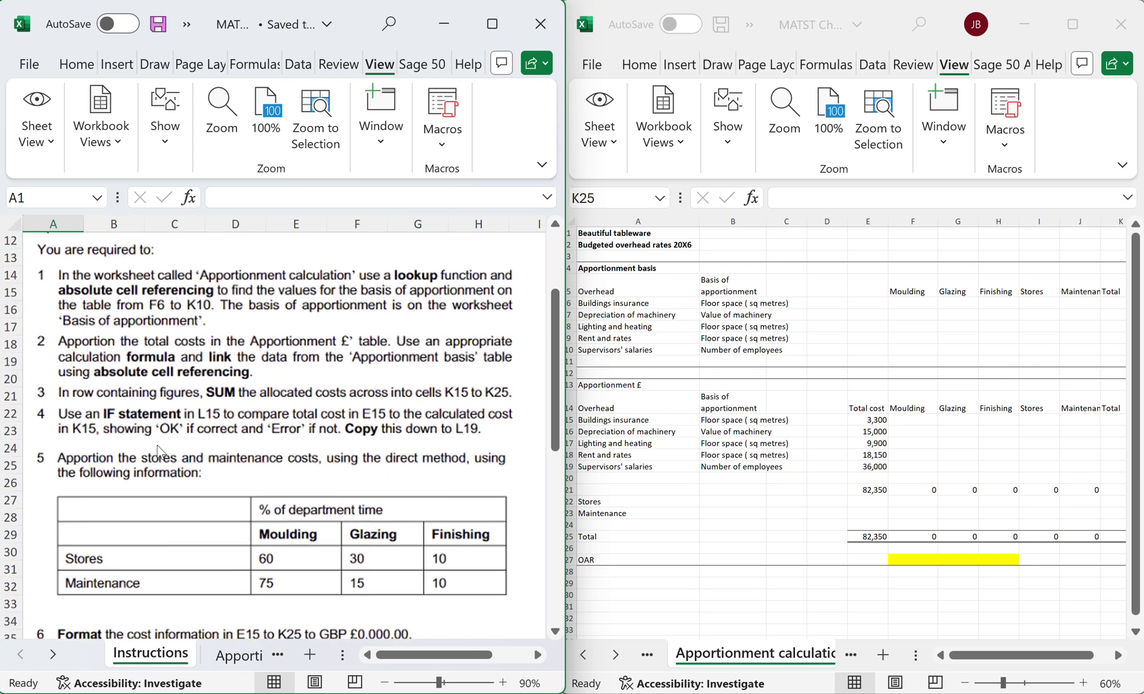
{"action": "left_click", "coordinate": [738, 611]}
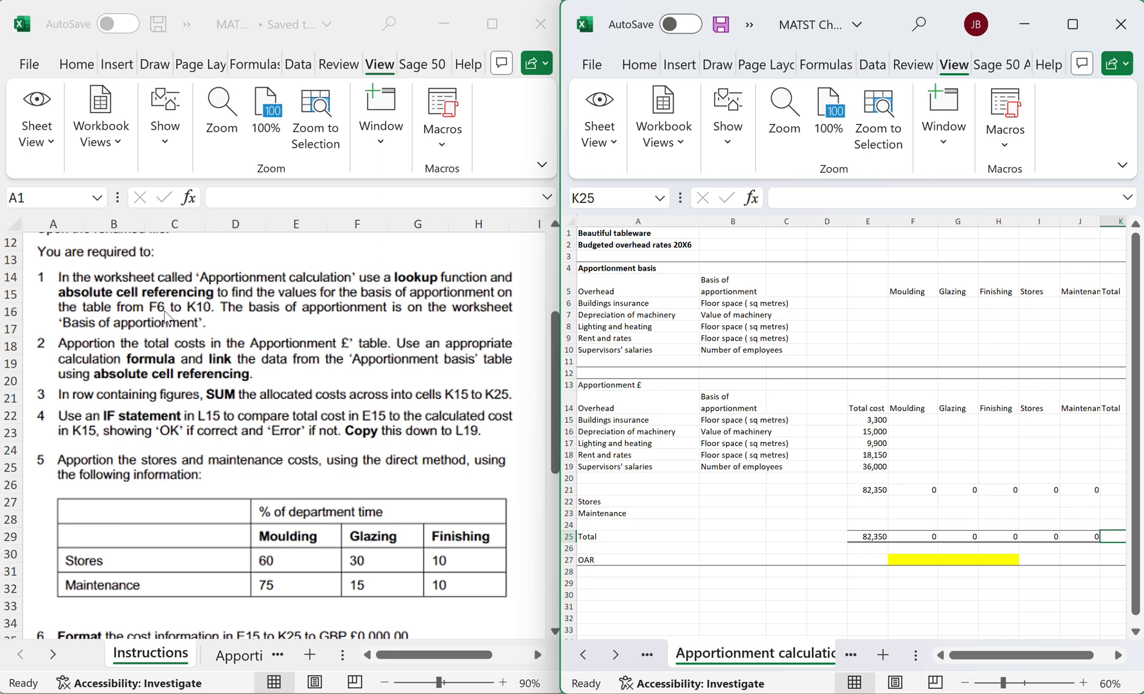
{"action": "left_click", "coordinate": [903, 300]}
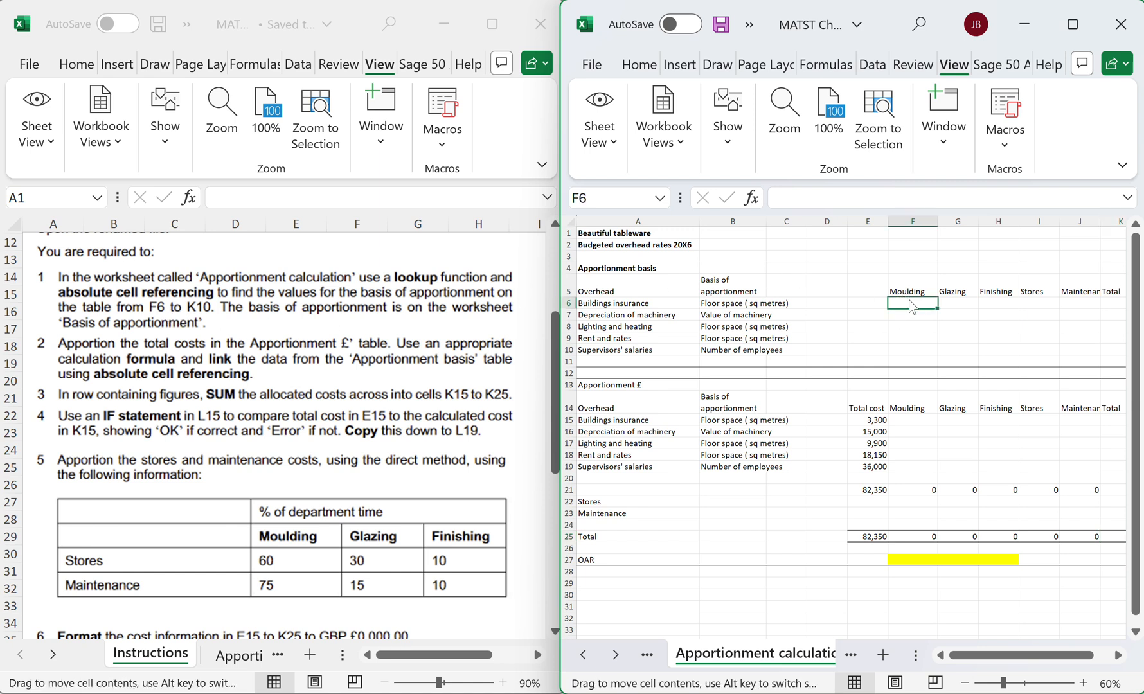
{"action": "left_click_drag", "start_coordinate": [914, 303], "coordinate": [1111, 350]}
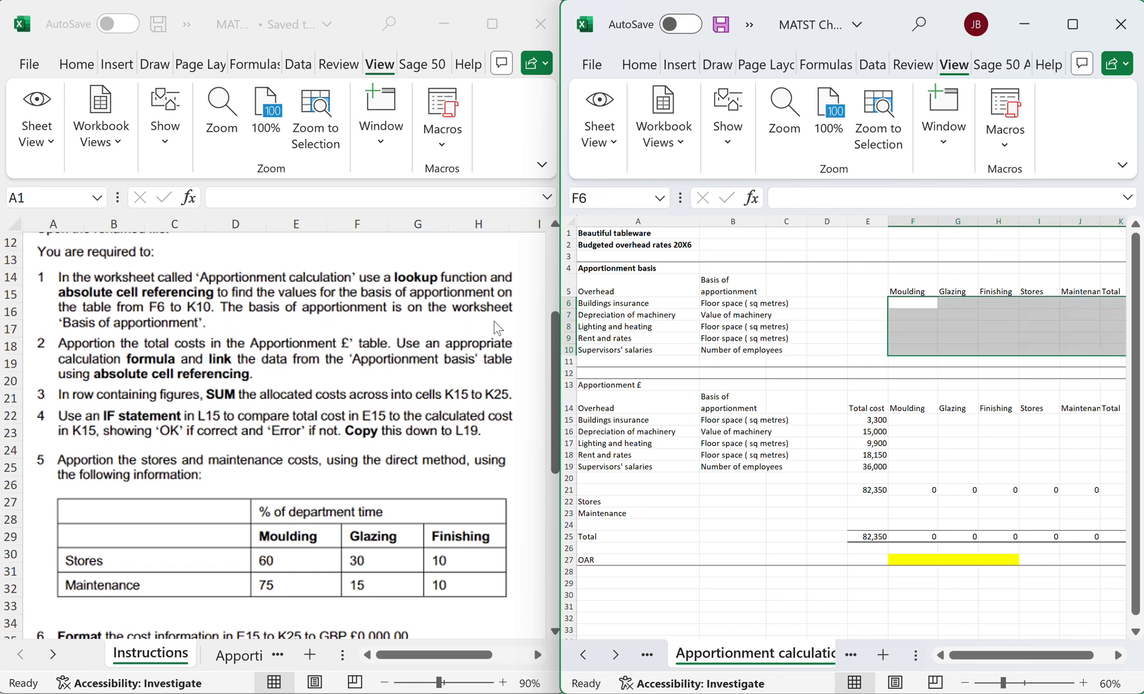
{"action": "left_click", "coordinate": [648, 655]}
{"action": "left_click", "coordinate": [726, 654]}
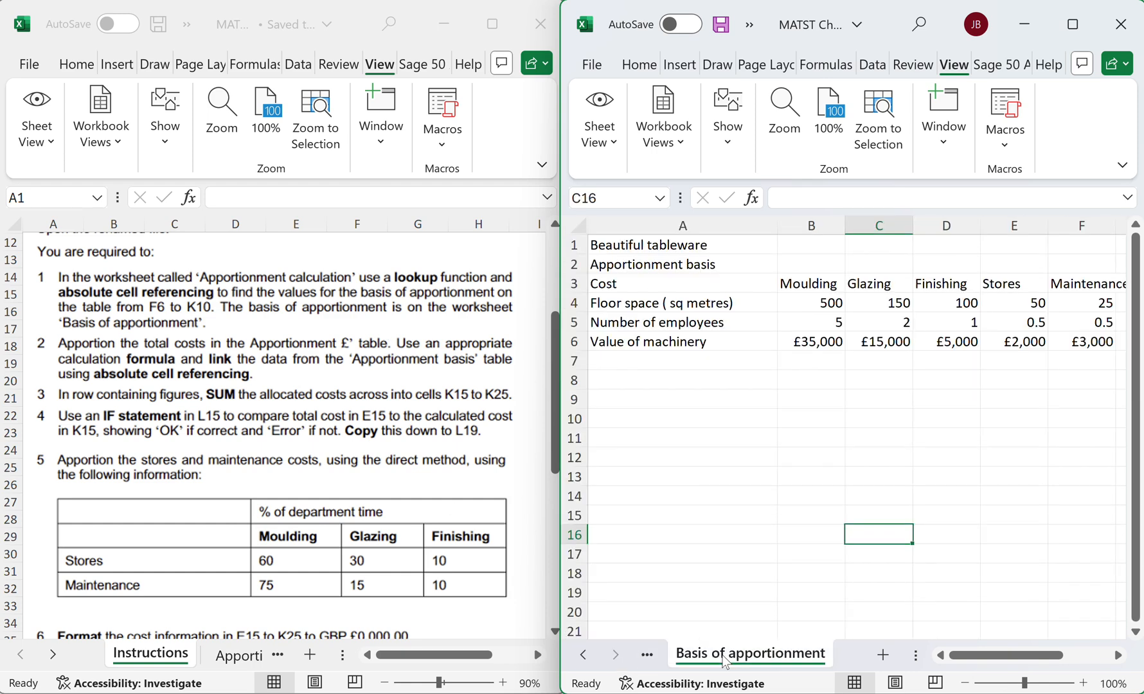
Maximize the data workbook window and show the Apportionment calculation sheet at 80% zoom.
{"action": "left_click", "coordinate": [585, 656]}
{"action": "left_click", "coordinate": [585, 657]}
{"action": "left_click", "coordinate": [1072, 24]}
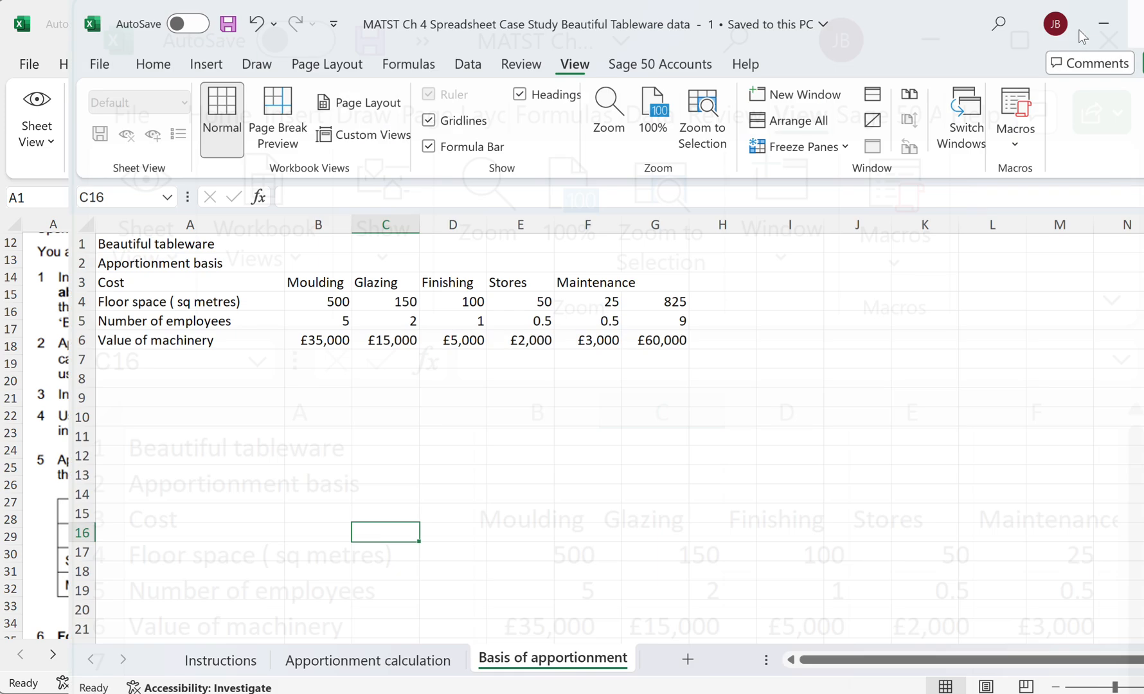
{"action": "left_click", "coordinate": [286, 661]}
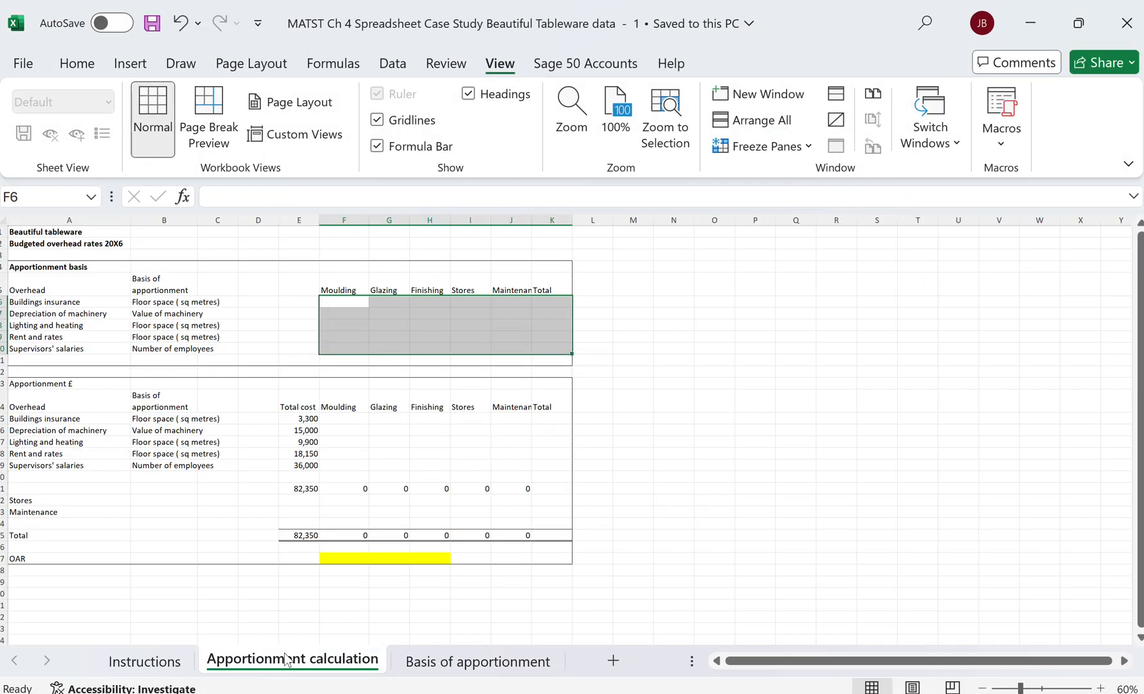
{"action": "left_click", "coordinate": [1050, 549]}
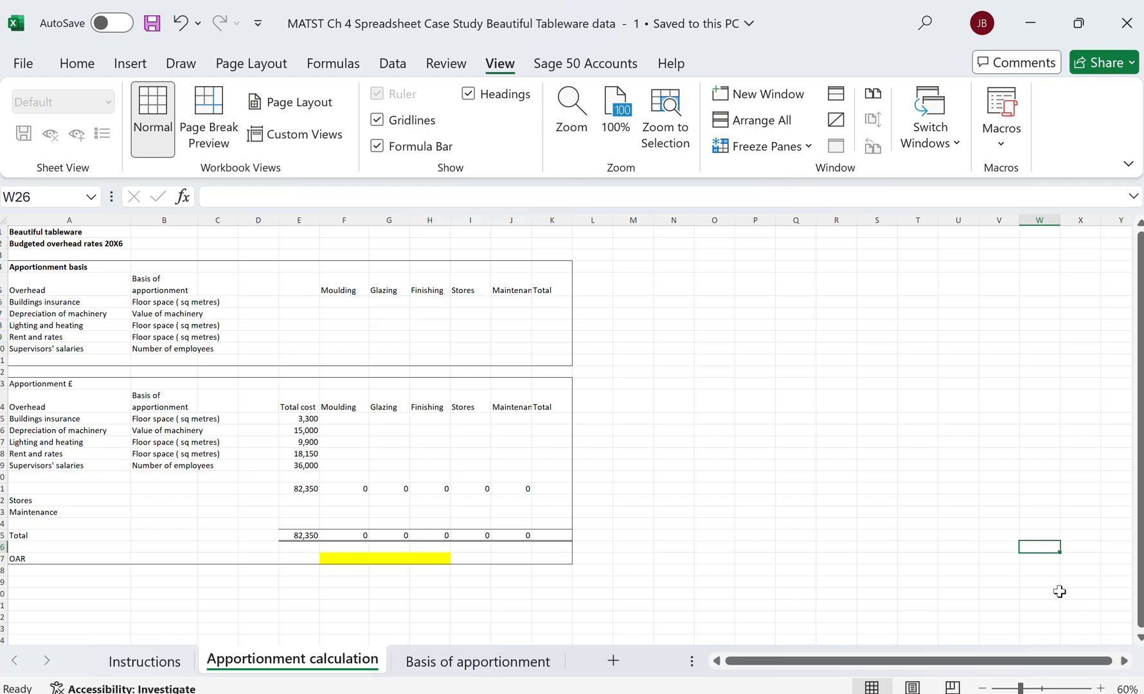
{"action": "left_click", "coordinate": [1098, 687]}
{"action": "left_click", "coordinate": [1099, 688]}
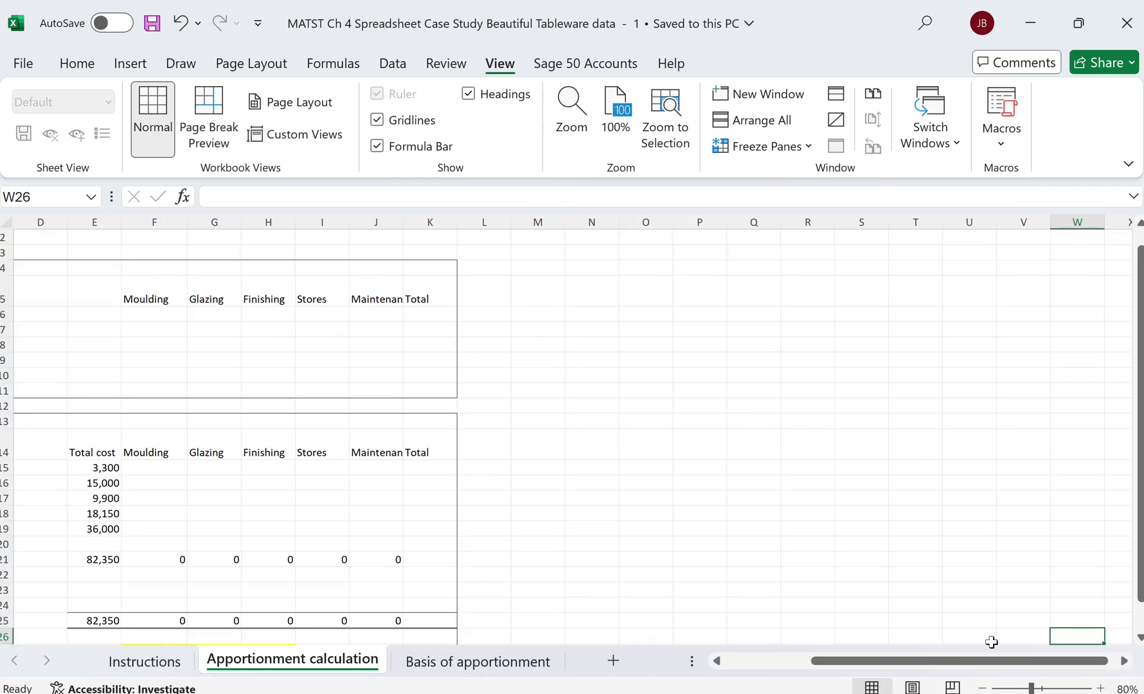
{"action": "scroll", "coordinate": [434, 515], "scroll_direction": "left", "scroll_amount": 3}
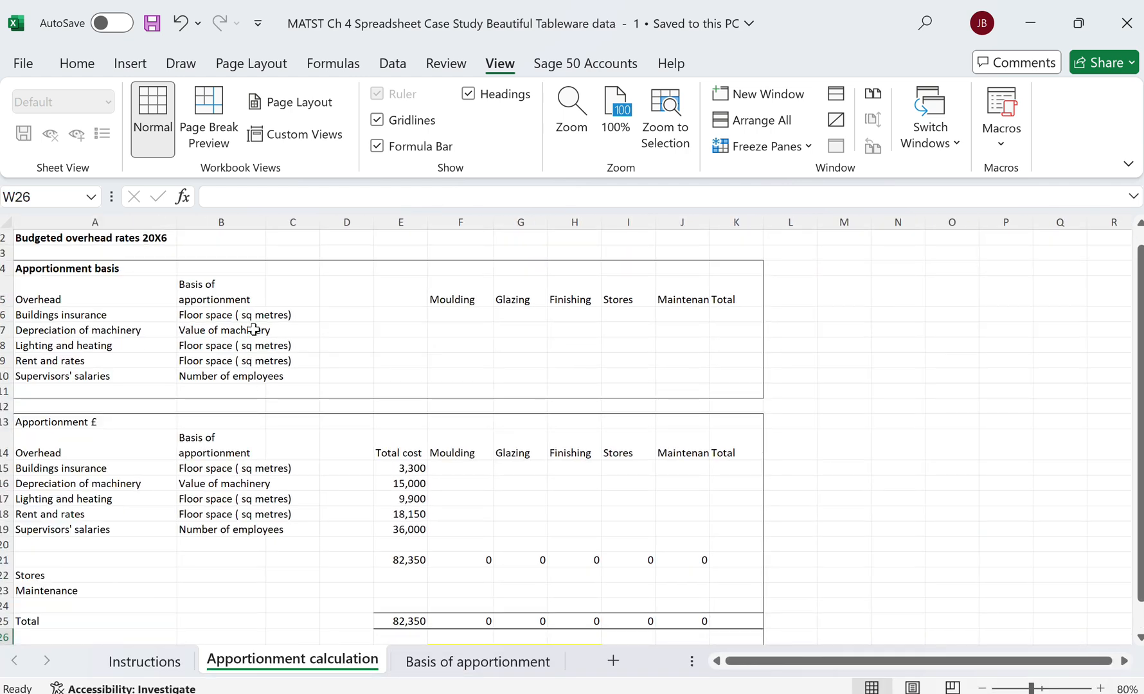
Start a VLOOKUP function in cell F6, the Moulding value for Buildings insurance.
{"action": "left_click", "coordinate": [459, 314]}
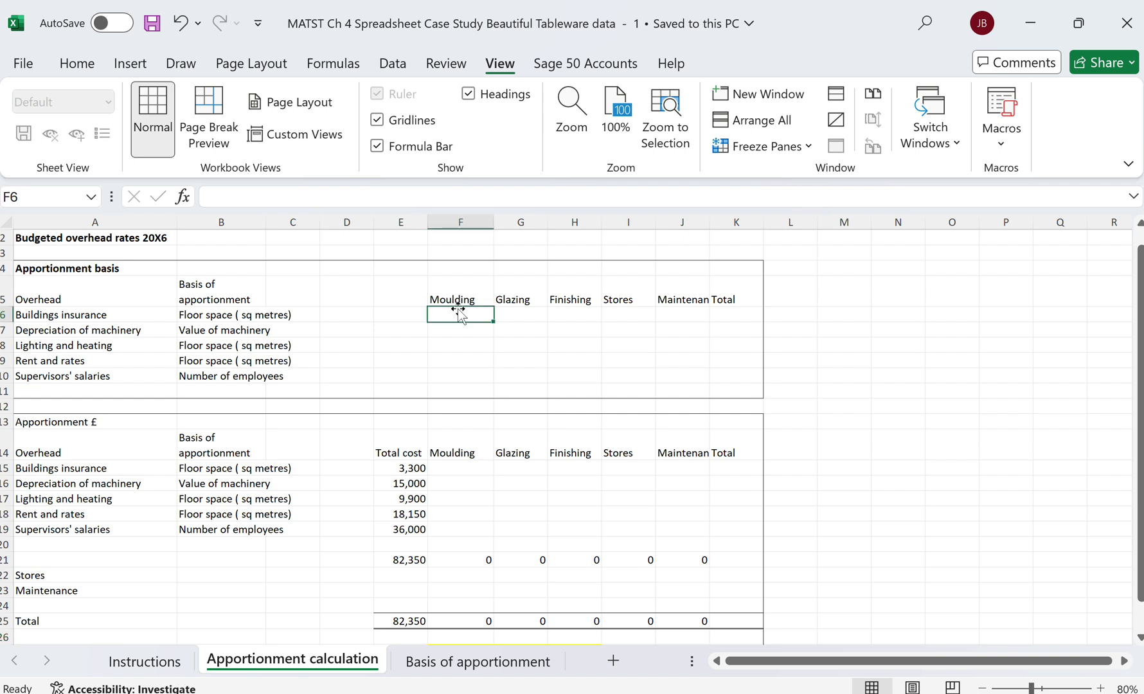
{"action": "type", "text": "="}
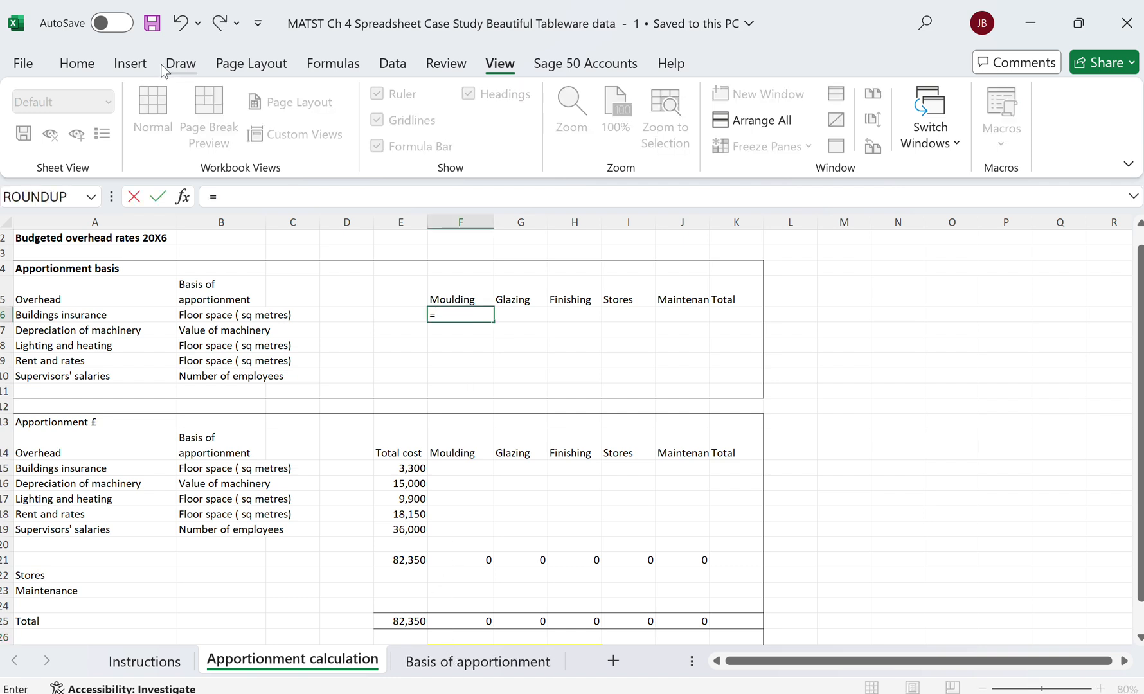
{"action": "left_click", "coordinate": [337, 66]}
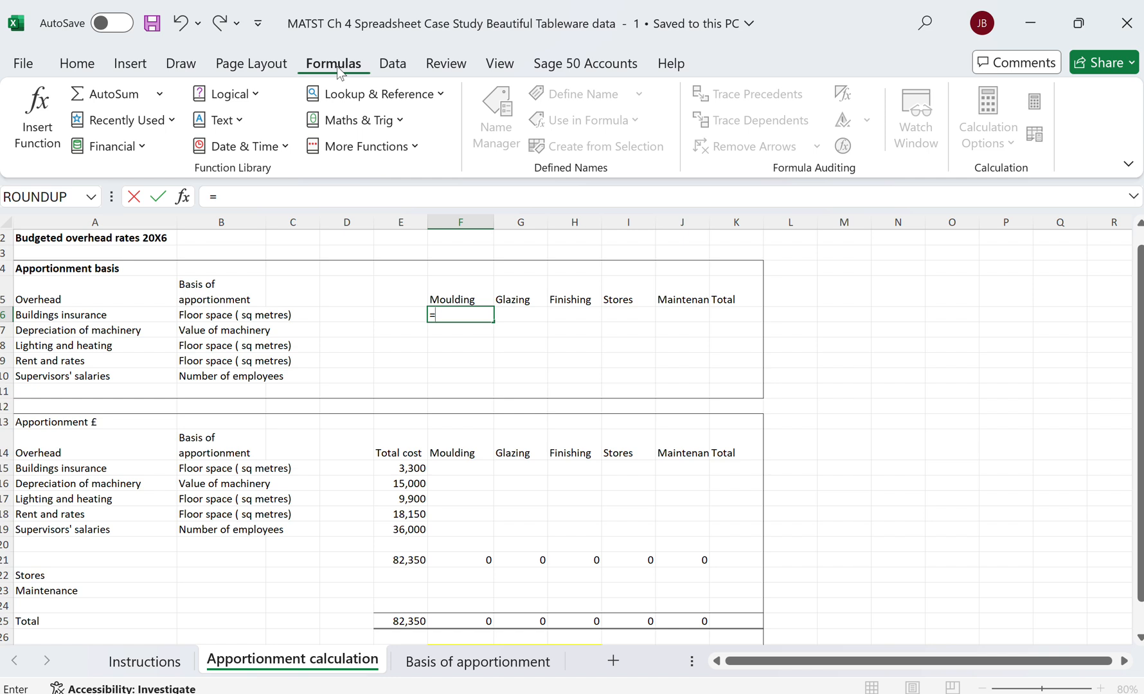
{"action": "left_click", "coordinate": [37, 122]}
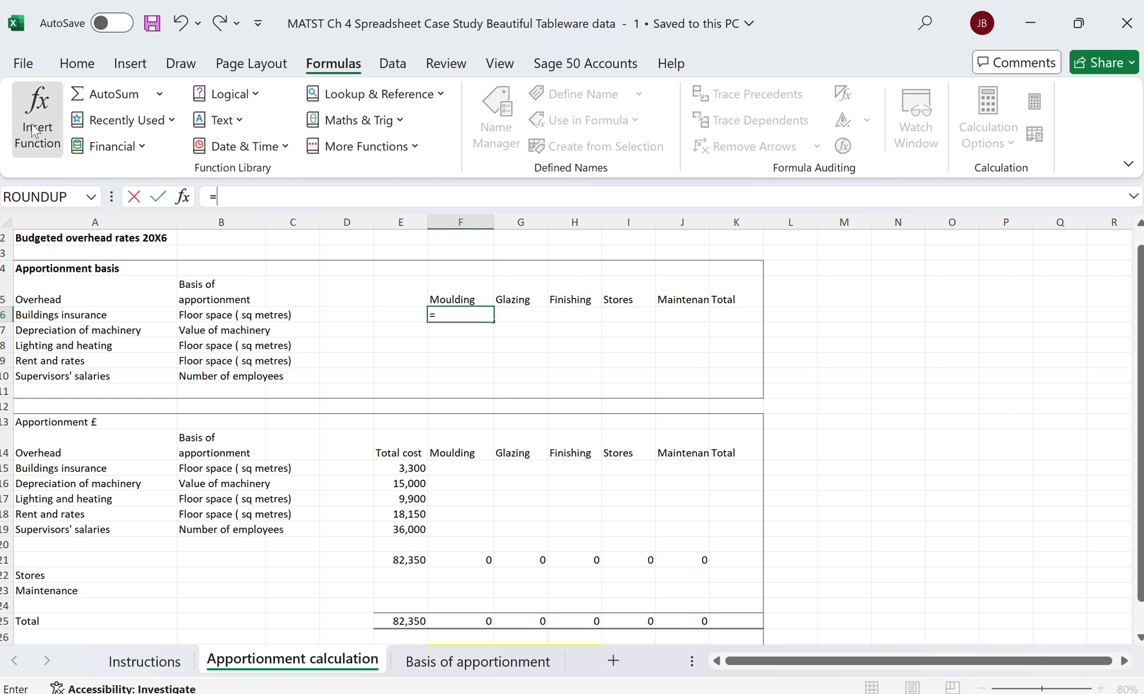
{"action": "left_click", "coordinate": [597, 544]}
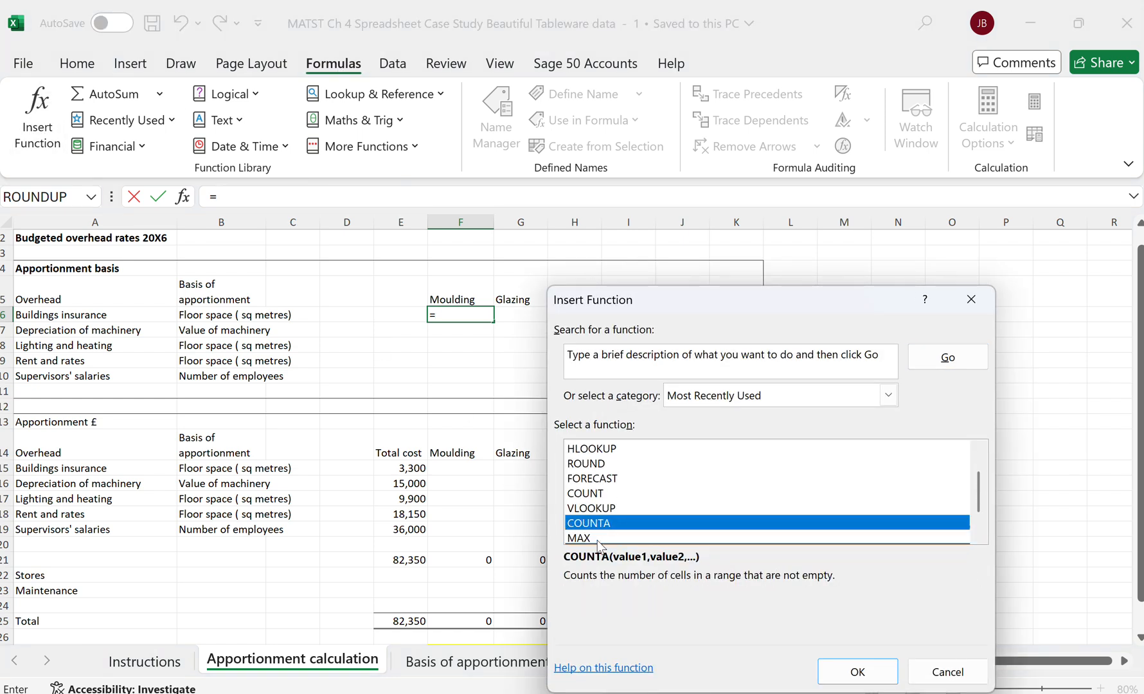
{"action": "double_click", "coordinate": [591, 508]}
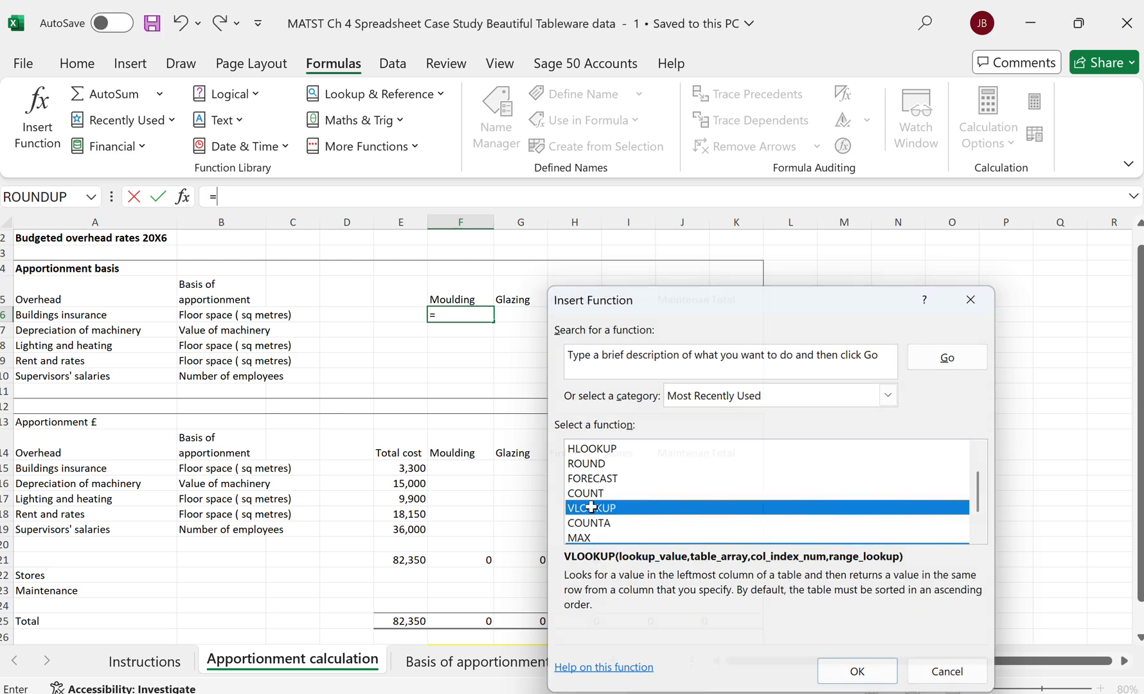
Set the VLOOKUP lookup value to $B6, with only the column fixed as absolute.
{"action": "left_click_drag", "start_coordinate": [588, 319], "coordinate": [253, 437]}
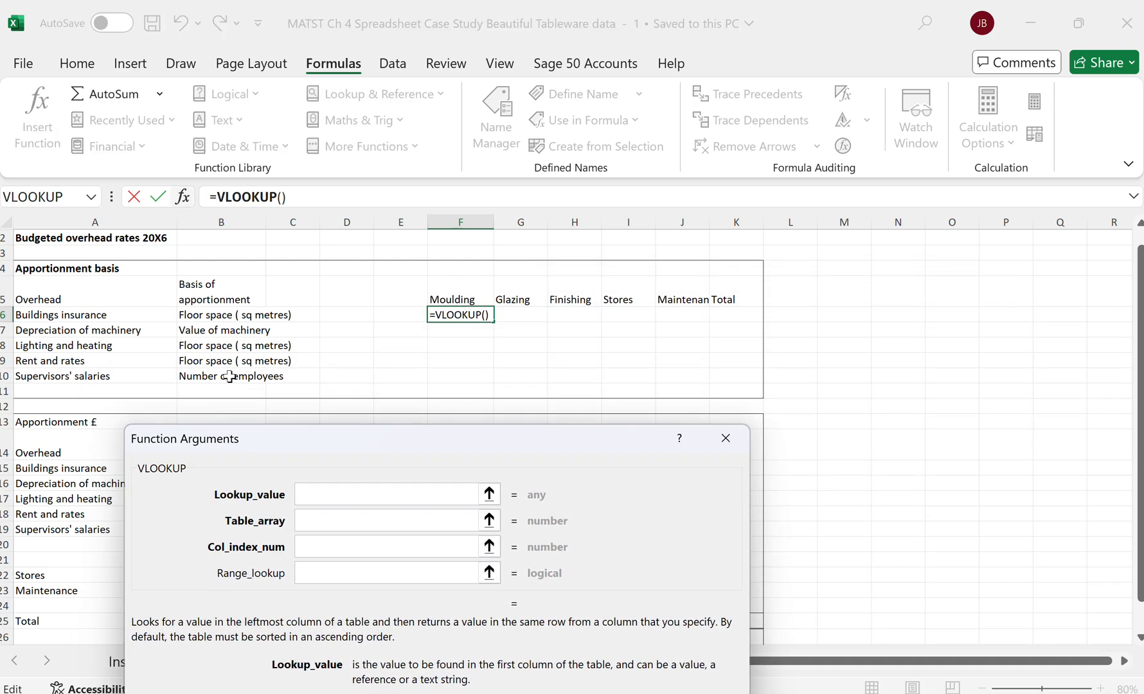
{"action": "left_click", "coordinate": [205, 315]}
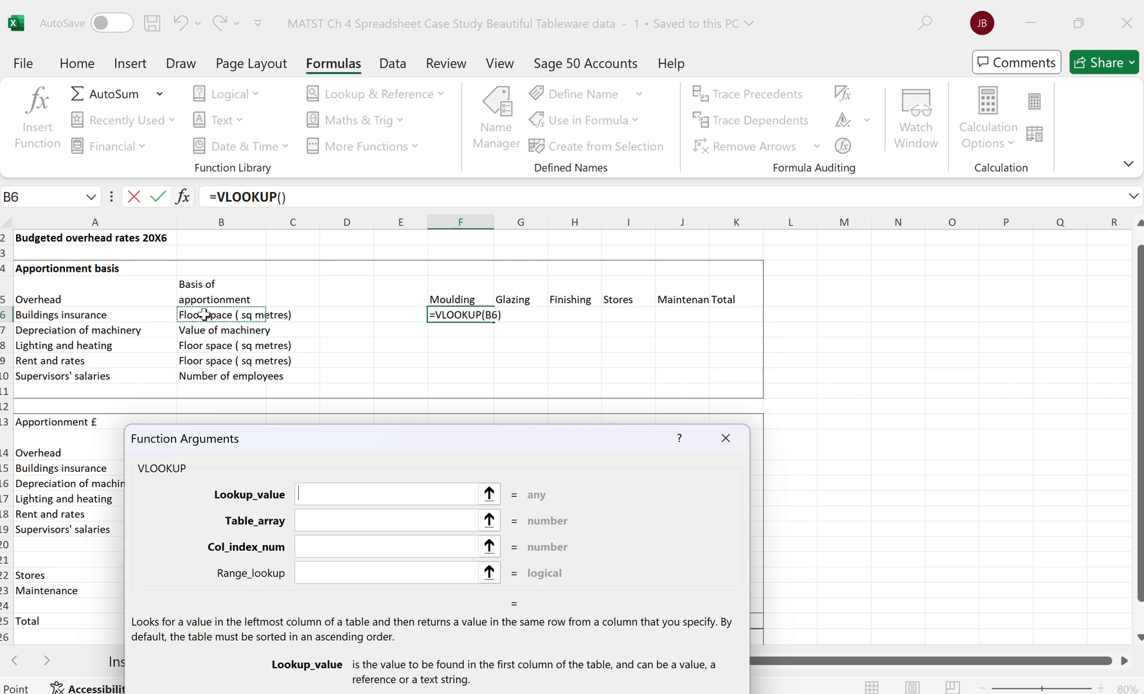
{"action": "left_click", "coordinate": [302, 494]}
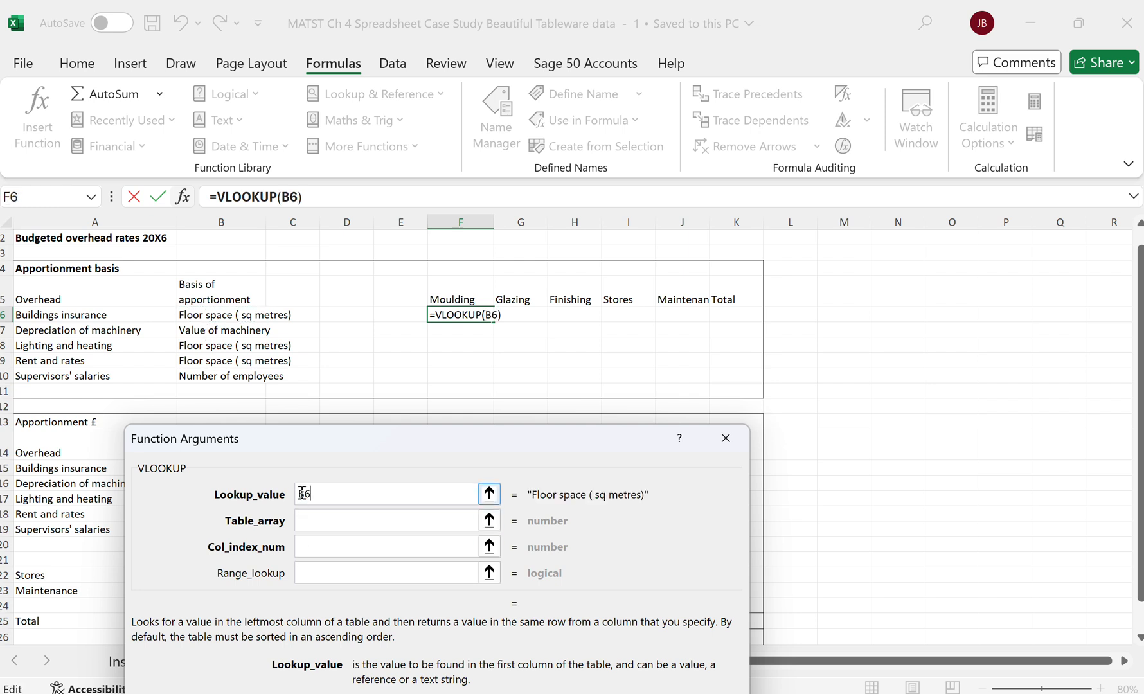
{"action": "type", "text": "$"}
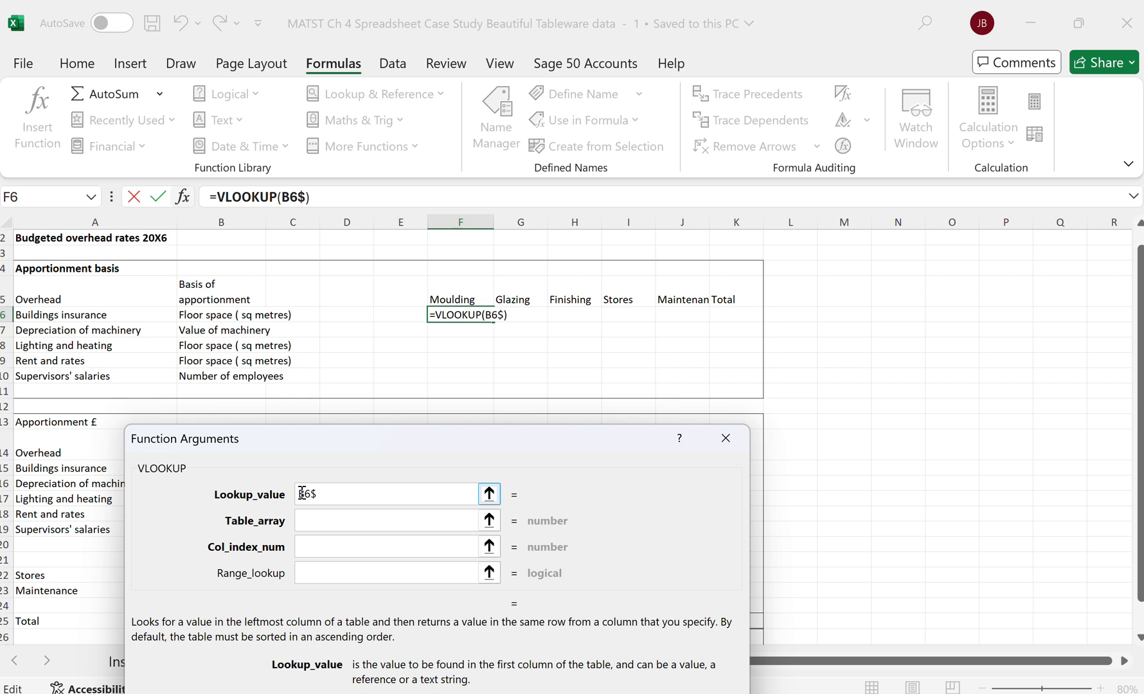
{"action": "key", "text": "BackSpace"}
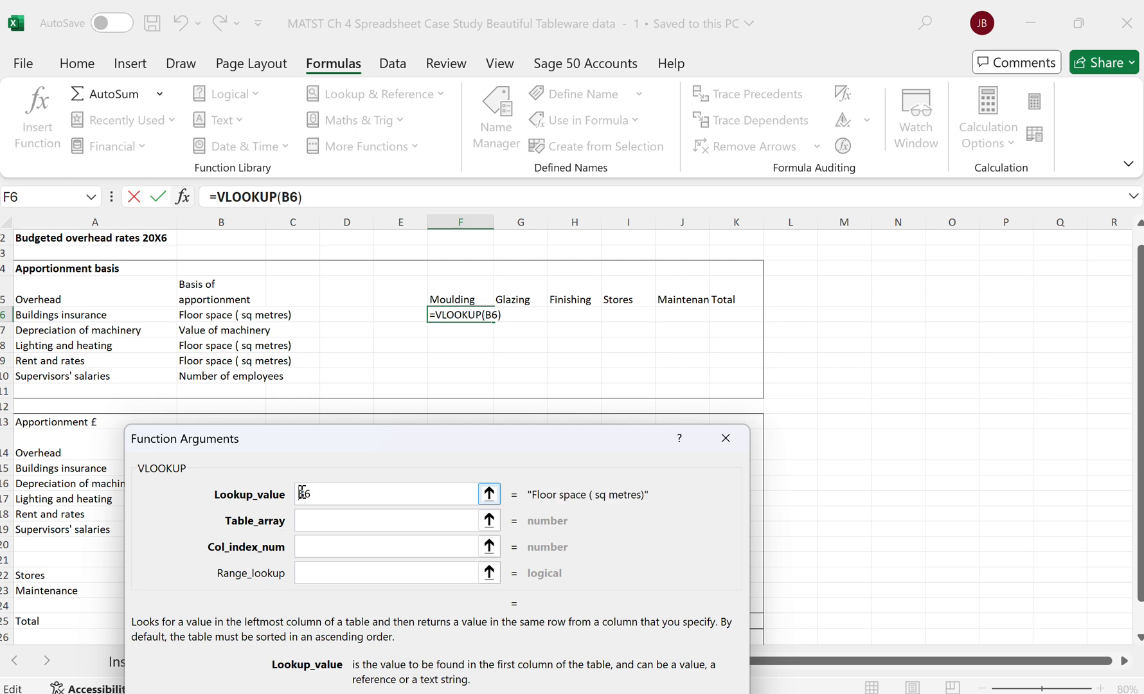
{"action": "left_click", "coordinate": [302, 494]}
{"action": "type", "text": "$"}
Set the table array to 'Basis of apportionment'!$A$3:$G$6 with absolute references.
{"action": "left_click", "coordinate": [311, 521]}
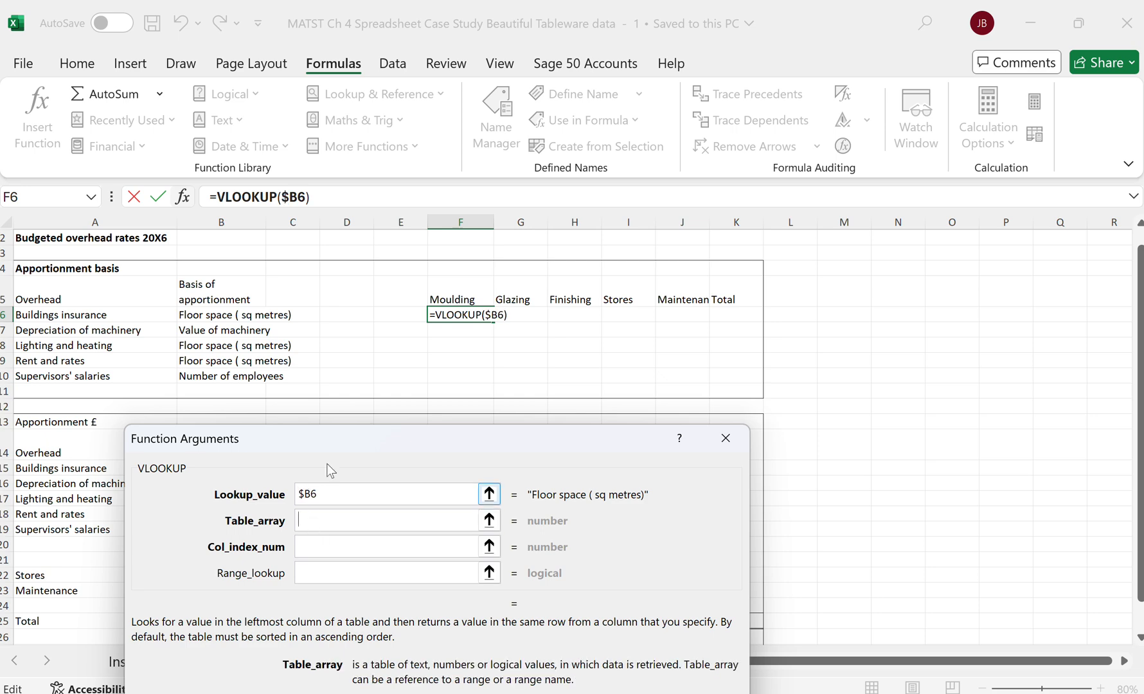
{"action": "left_click_drag", "start_coordinate": [341, 437], "coordinate": [699, 311]}
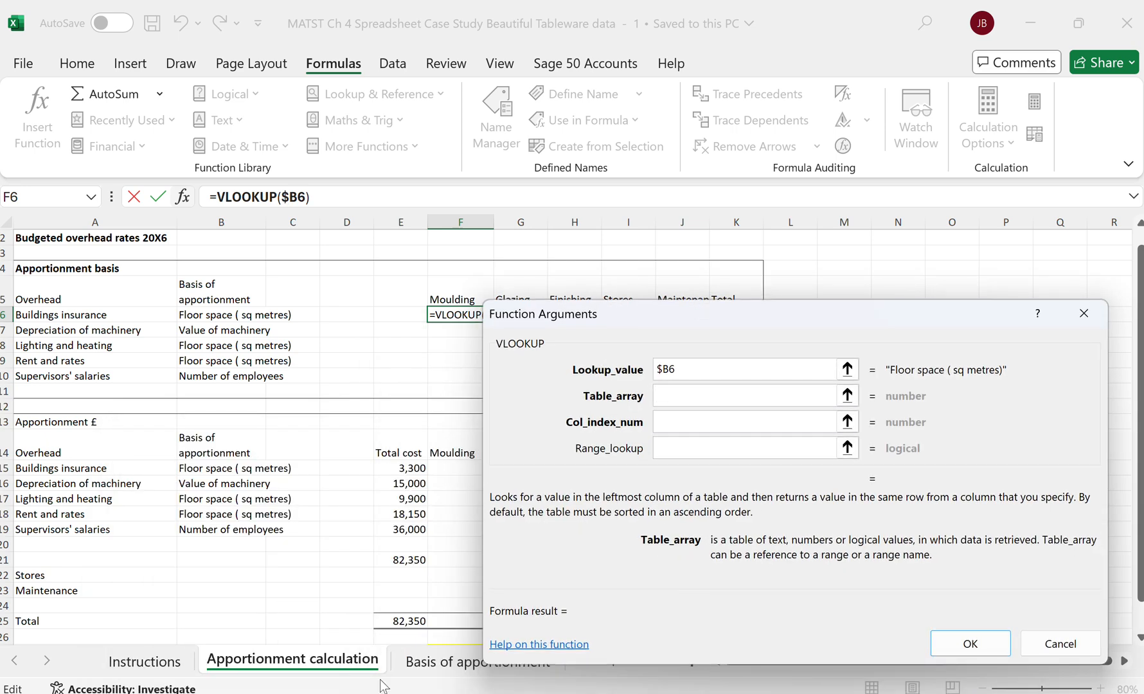
{"action": "left_click", "coordinate": [443, 662]}
{"action": "left_click_drag", "start_coordinate": [128, 283], "coordinate": [466, 419]}
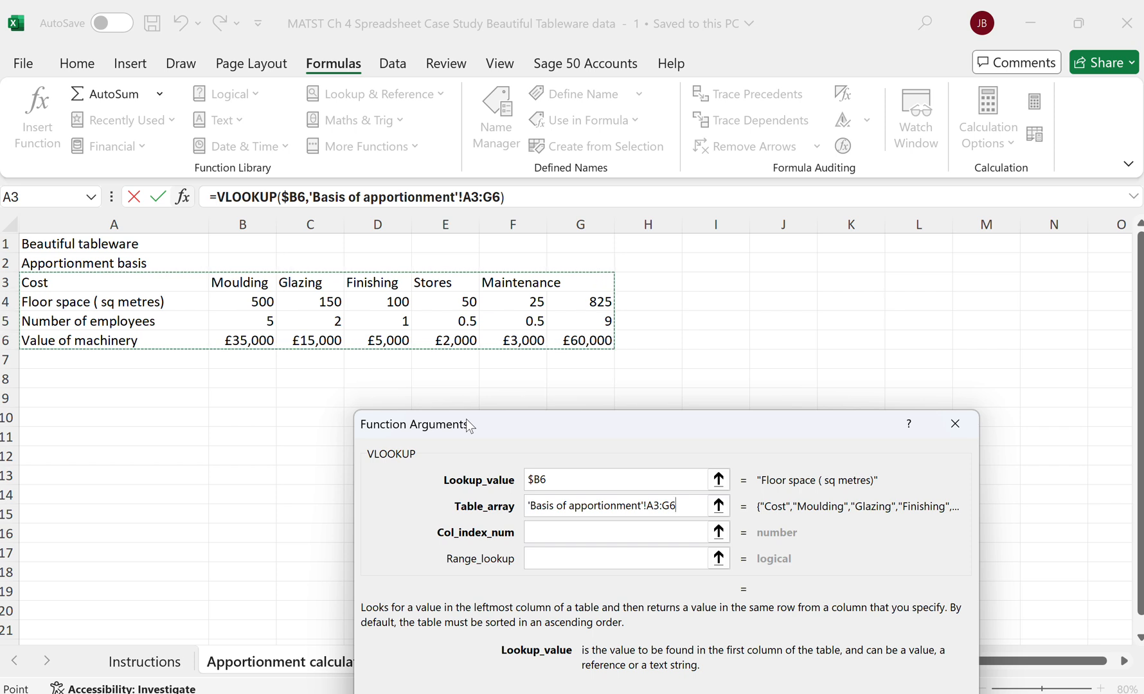
{"action": "key", "text": "F4"}
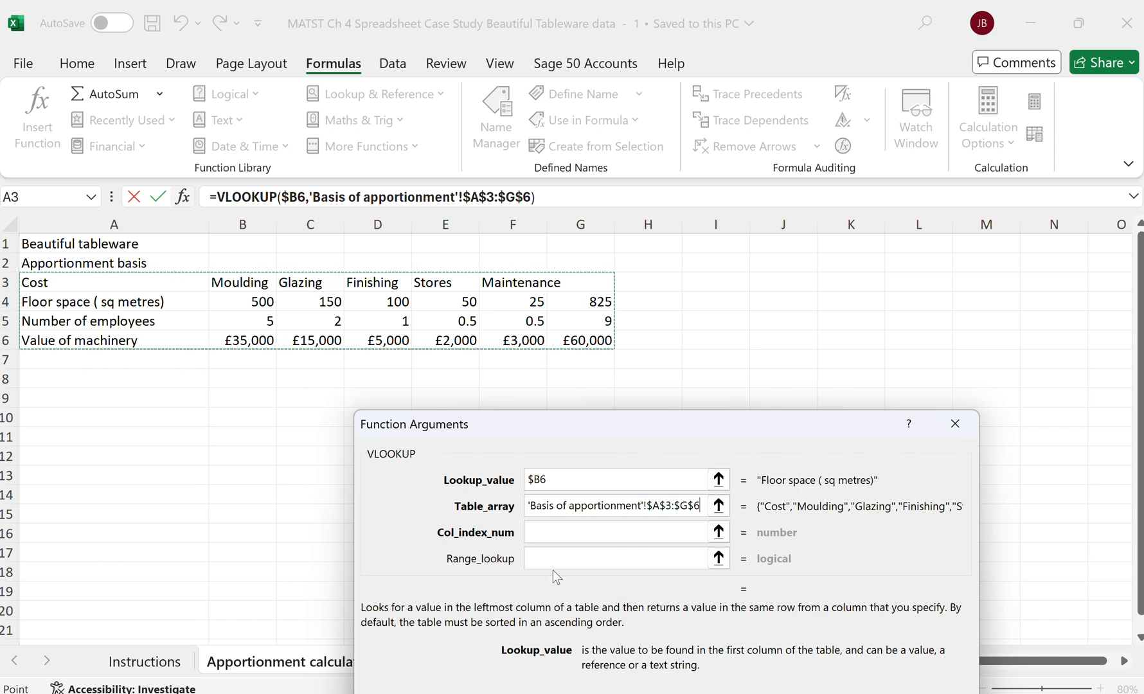
Set the column index number to 3 and the range lookup to False, and complete the VLOOKUP in F6.
{"action": "left_click", "coordinate": [589, 534]}
{"action": "type", "text": "3"}
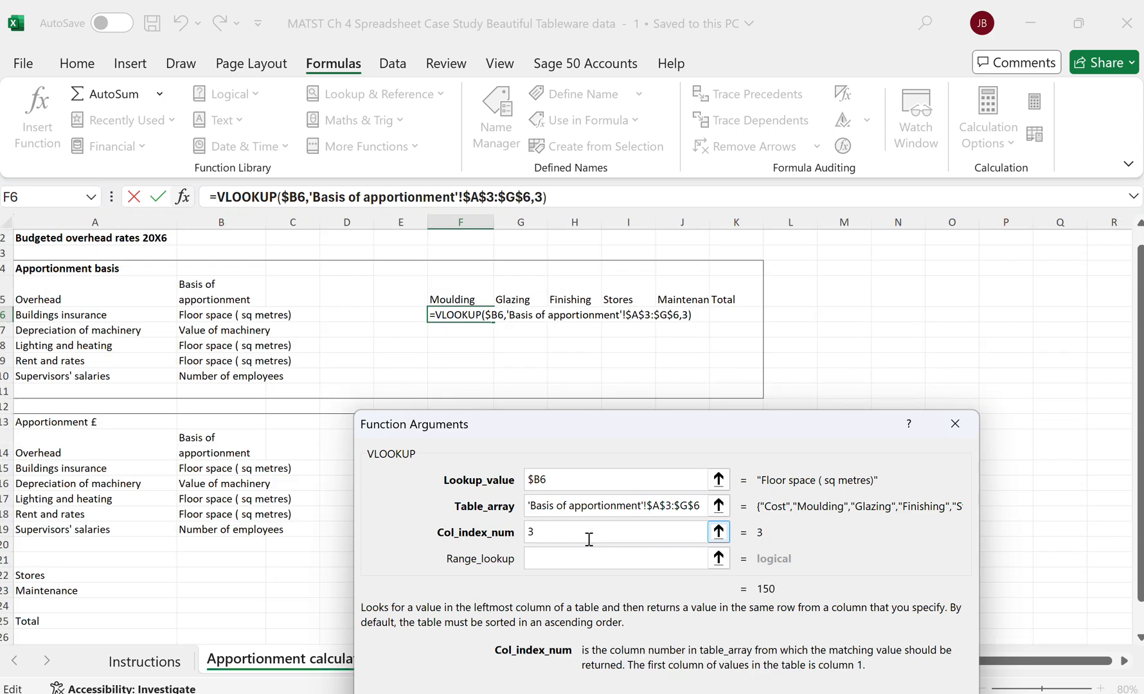
{"action": "key", "text": "Tab"}
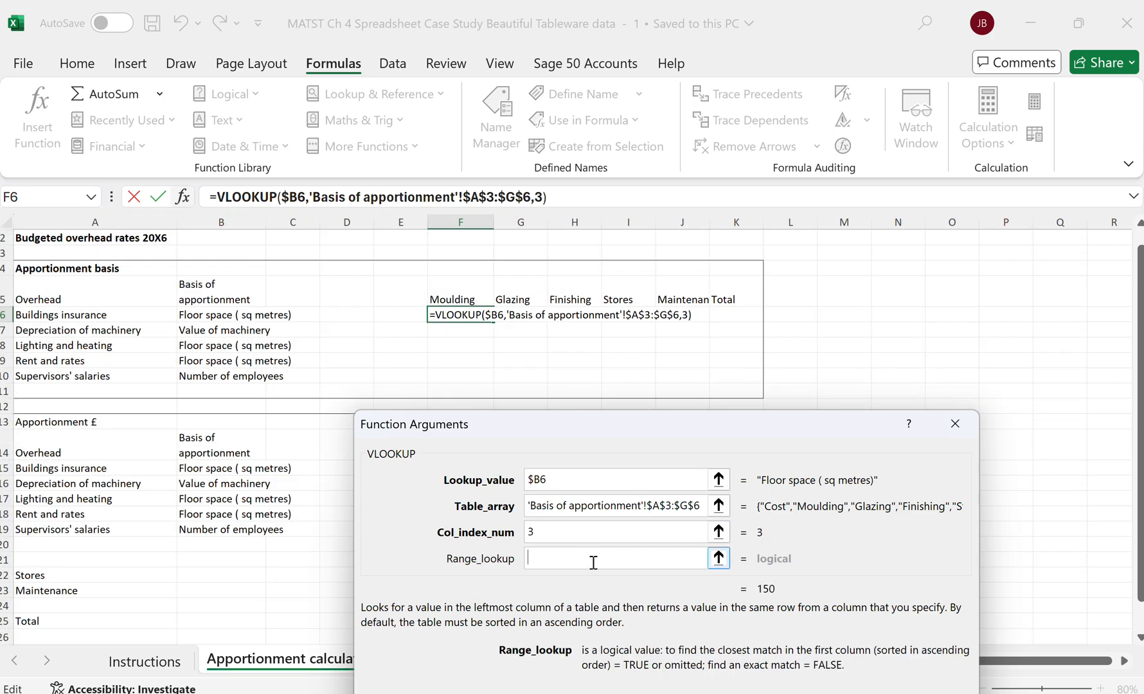
{"action": "type", "text": "False"}
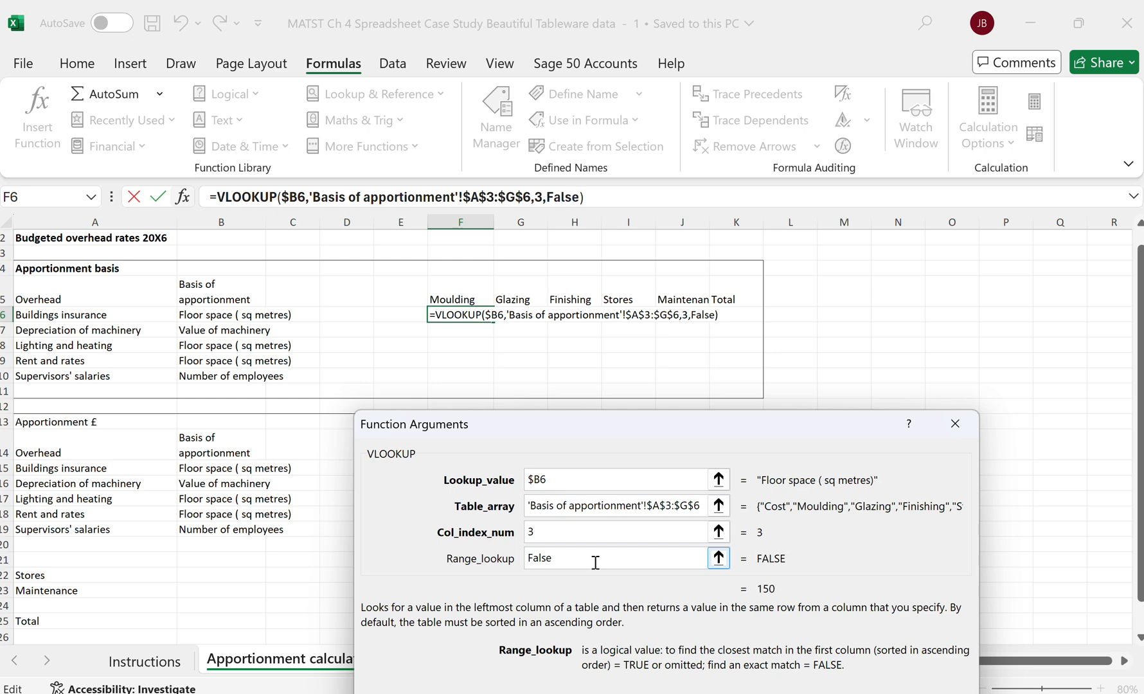
{"action": "left_click_drag", "start_coordinate": [575, 419], "coordinate": [512, 252]}
{"action": "left_click", "coordinate": [779, 599]}
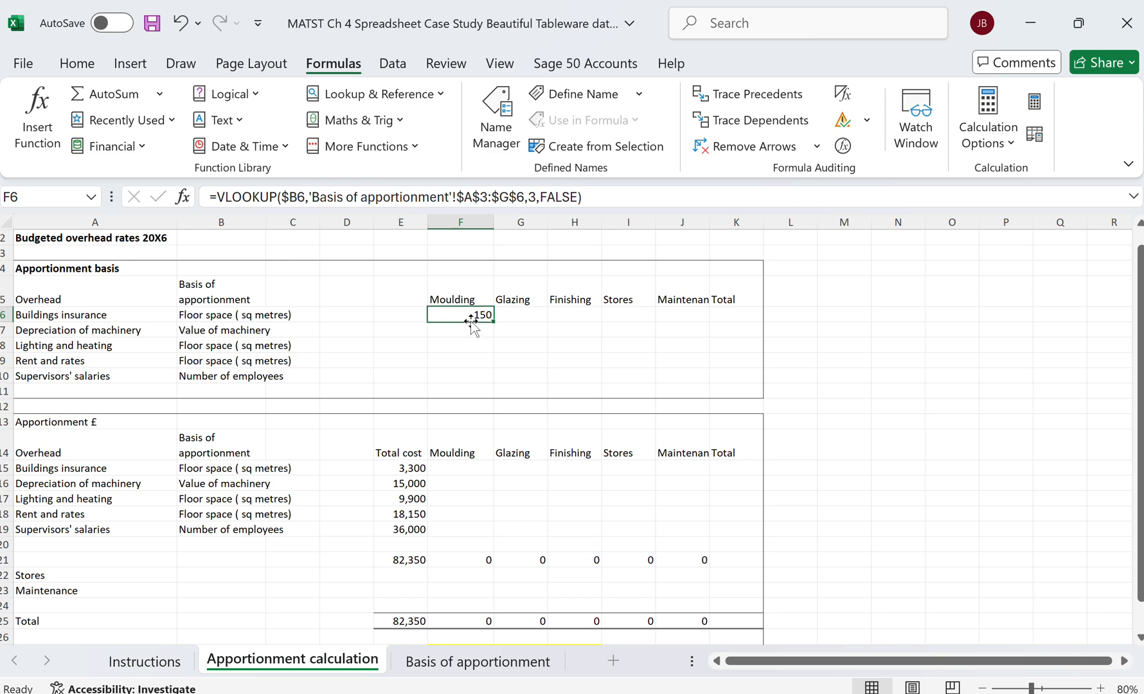
Change the column index in F6's VLOOKUP to 2 and check the Moulding value against the Basis of apportionment sheet.
{"action": "left_click", "coordinate": [476, 661]}
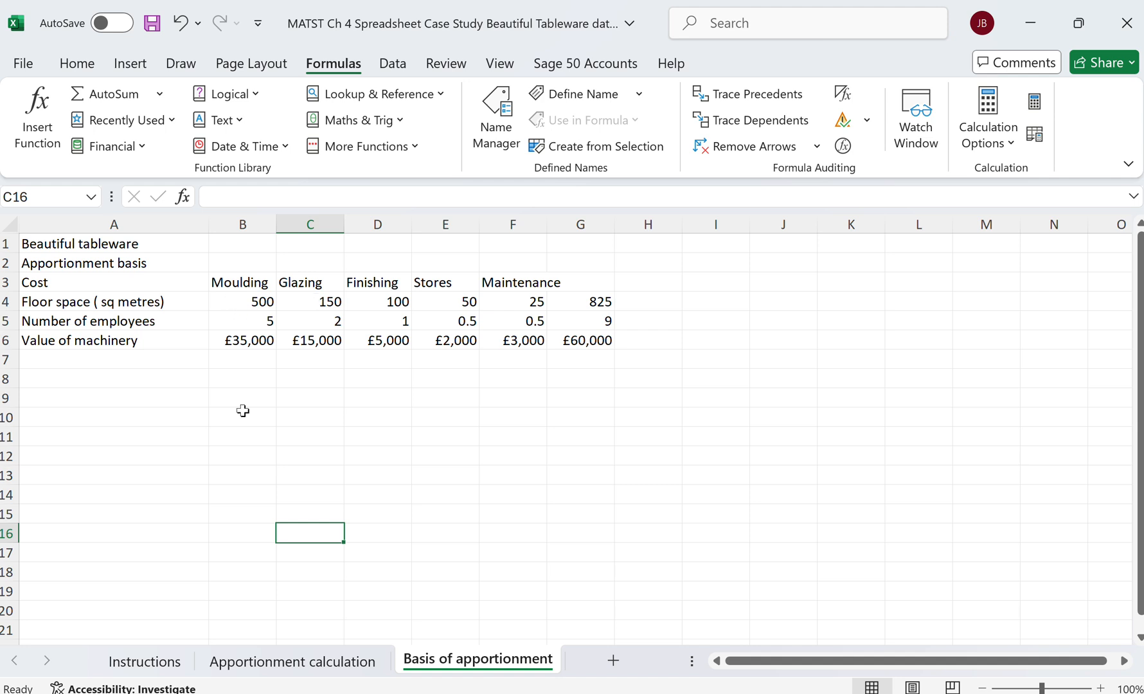
{"action": "left_click", "coordinate": [315, 678]}
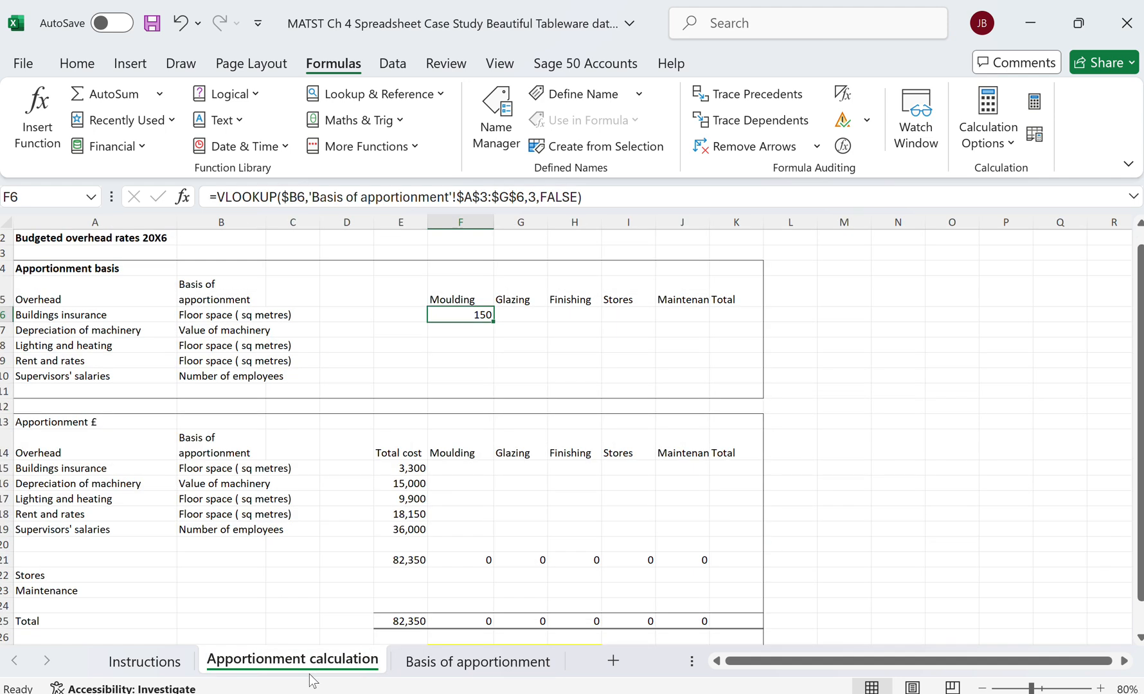
{"action": "left_click", "coordinate": [534, 197]}
{"action": "key", "text": "BackSpace"}
{"action": "type", "text": "2"}
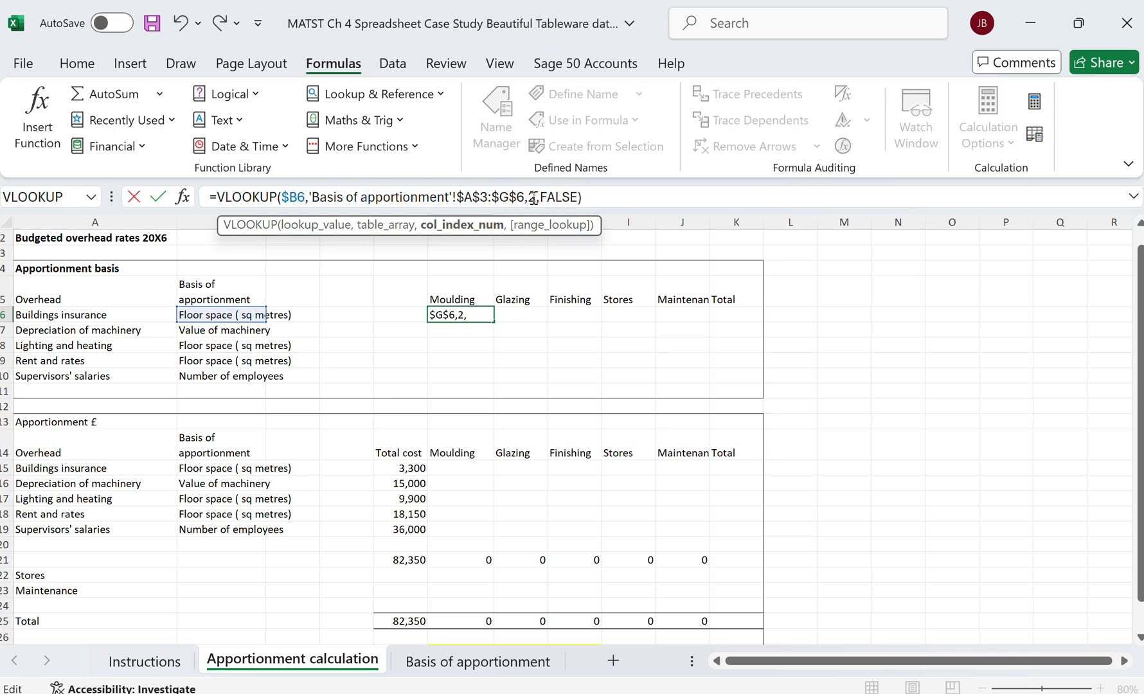
{"action": "key", "text": "Return"}
{"action": "left_click", "coordinate": [477, 662]}
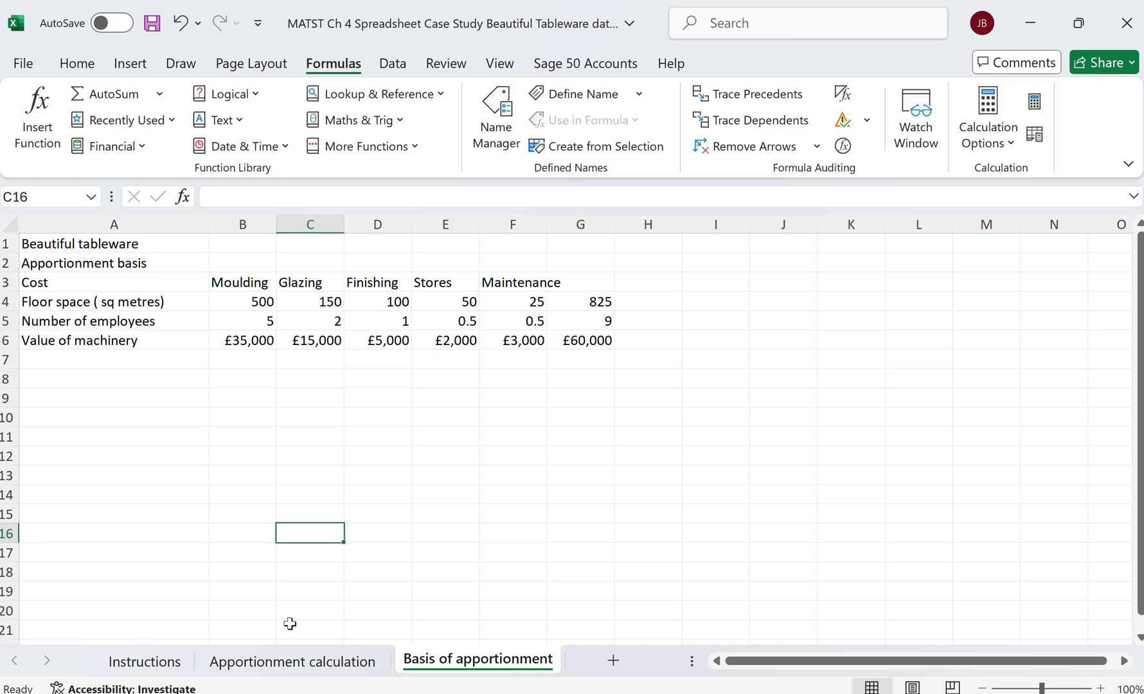
{"action": "left_click", "coordinate": [297, 663]}
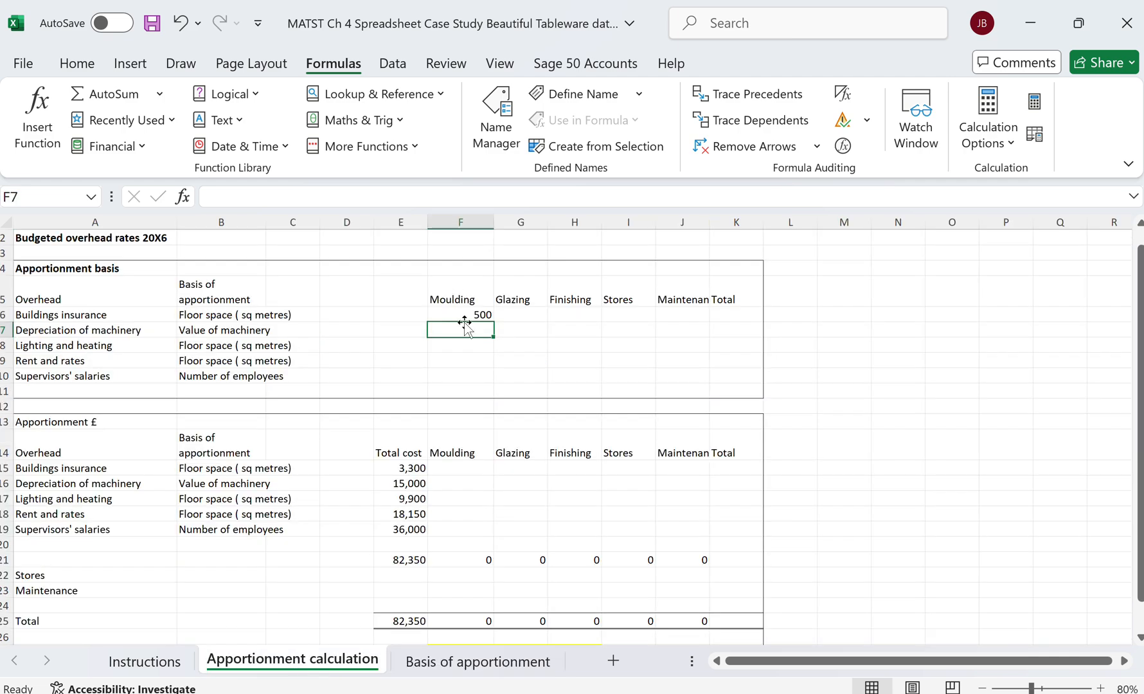
Copy the VLOOKUP in F6 down to F10 and check the Moulding figures against the Basis of apportionment sheet.
{"action": "left_click", "coordinate": [468, 661]}
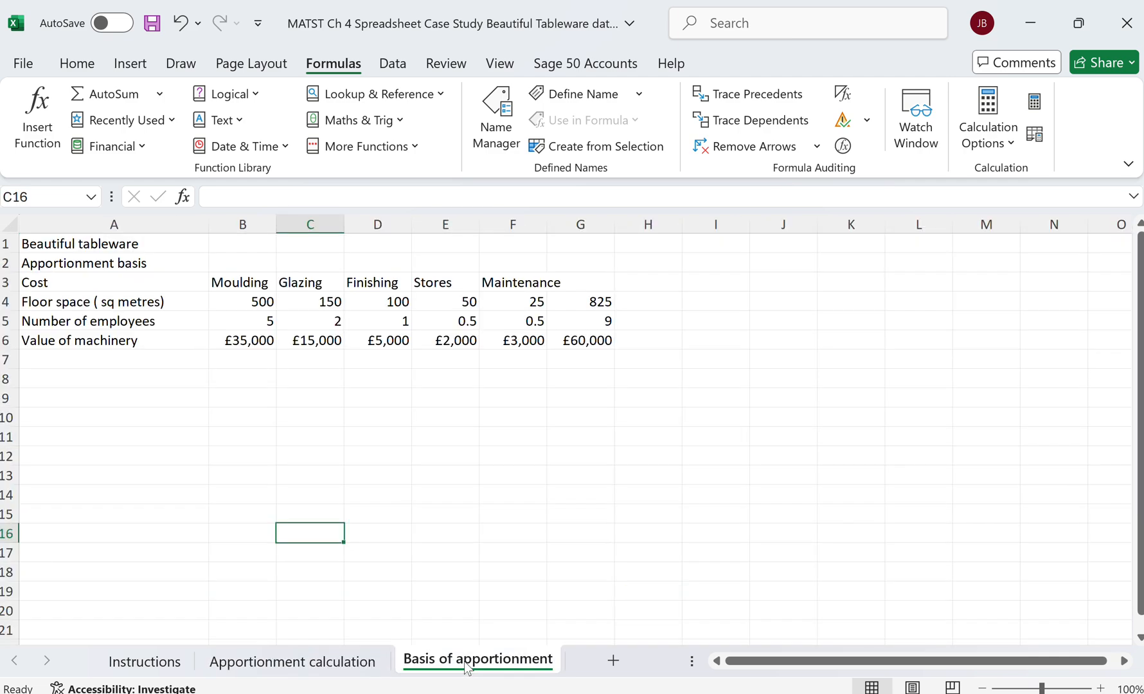
{"action": "left_click", "coordinate": [293, 662]}
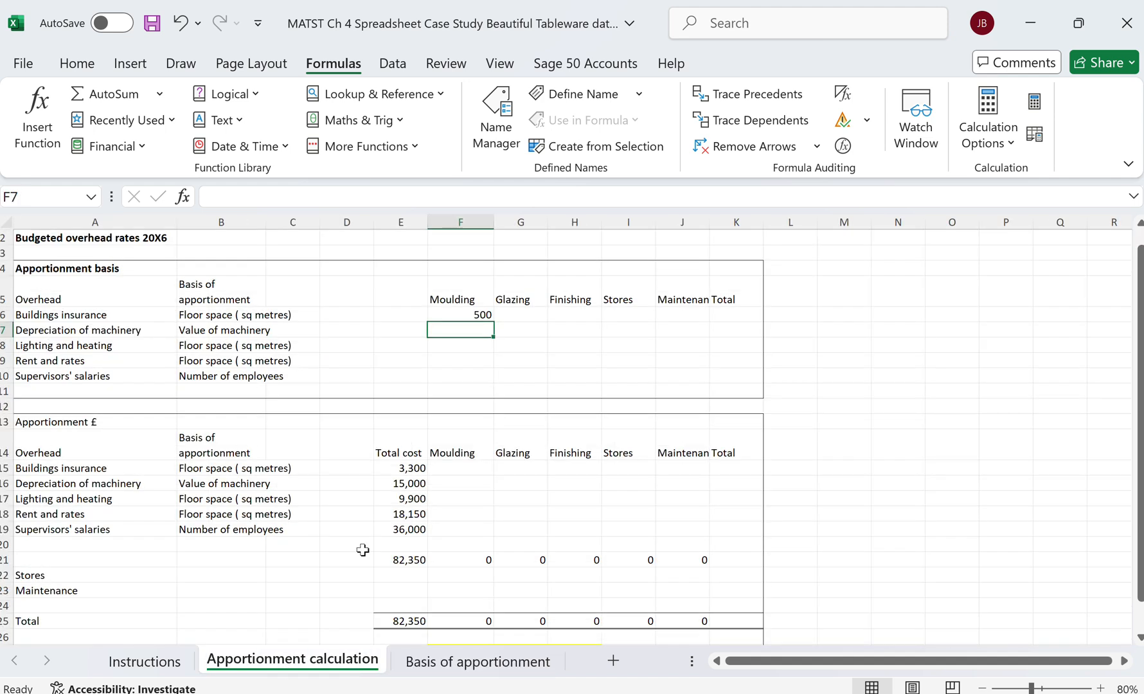
{"action": "left_click", "coordinate": [452, 316]}
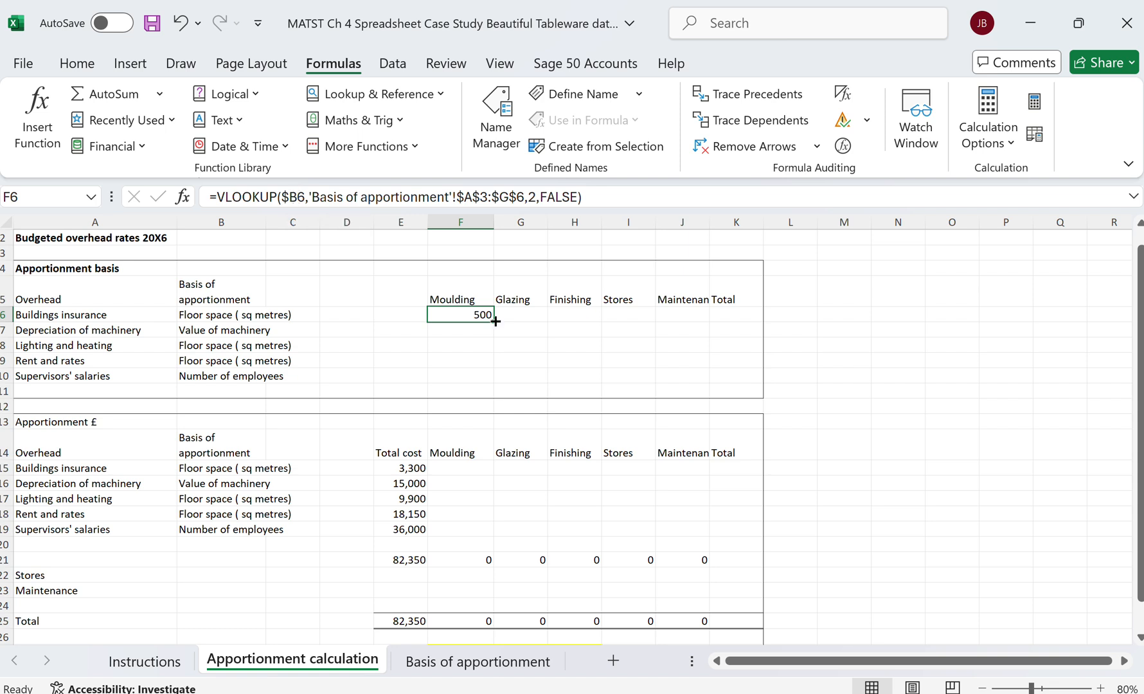
{"action": "left_click_drag", "start_coordinate": [494, 320], "coordinate": [489, 385]}
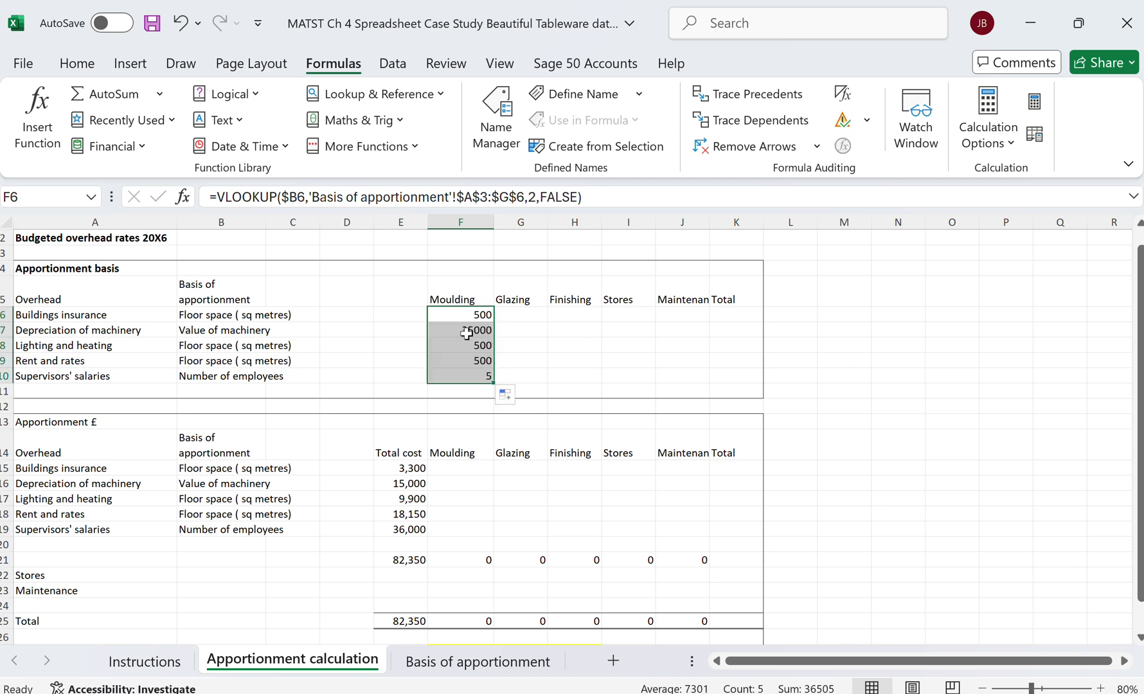
{"action": "left_click", "coordinate": [429, 667]}
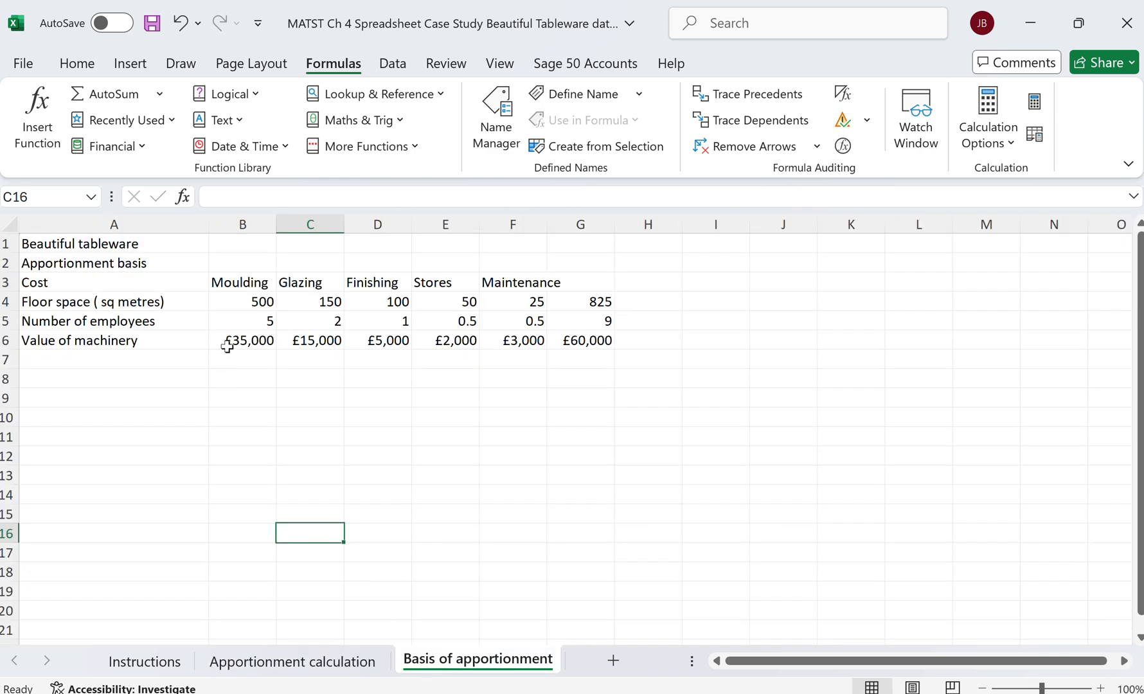
{"action": "left_click", "coordinate": [325, 667]}
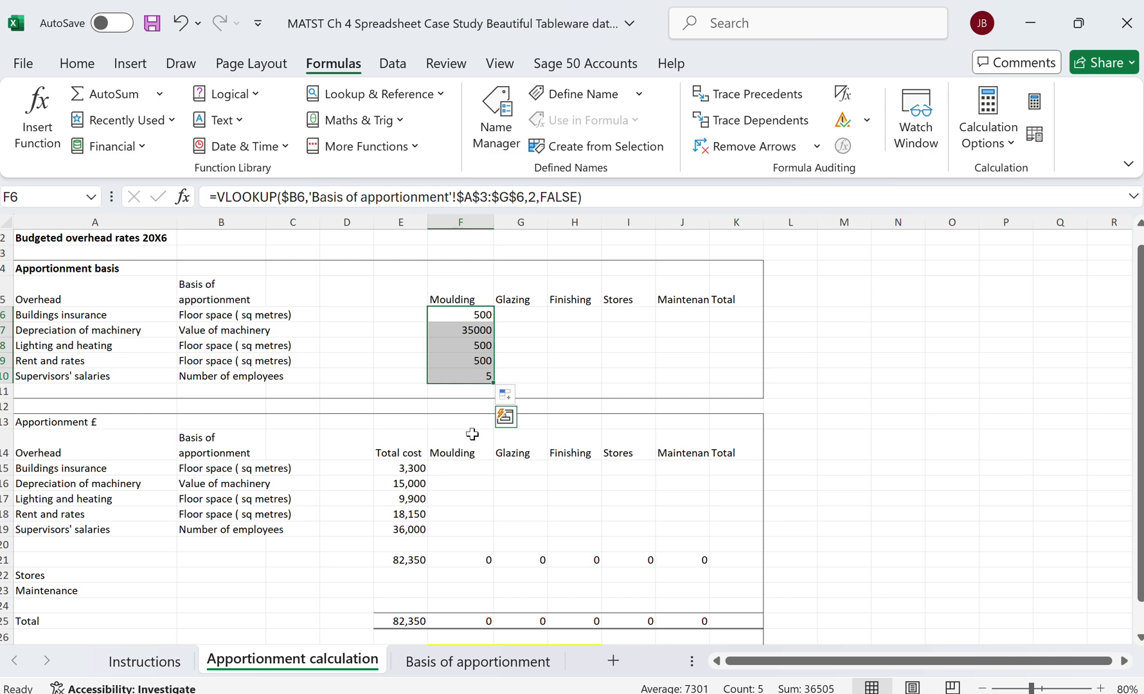
{"action": "left_click", "coordinate": [450, 662]}
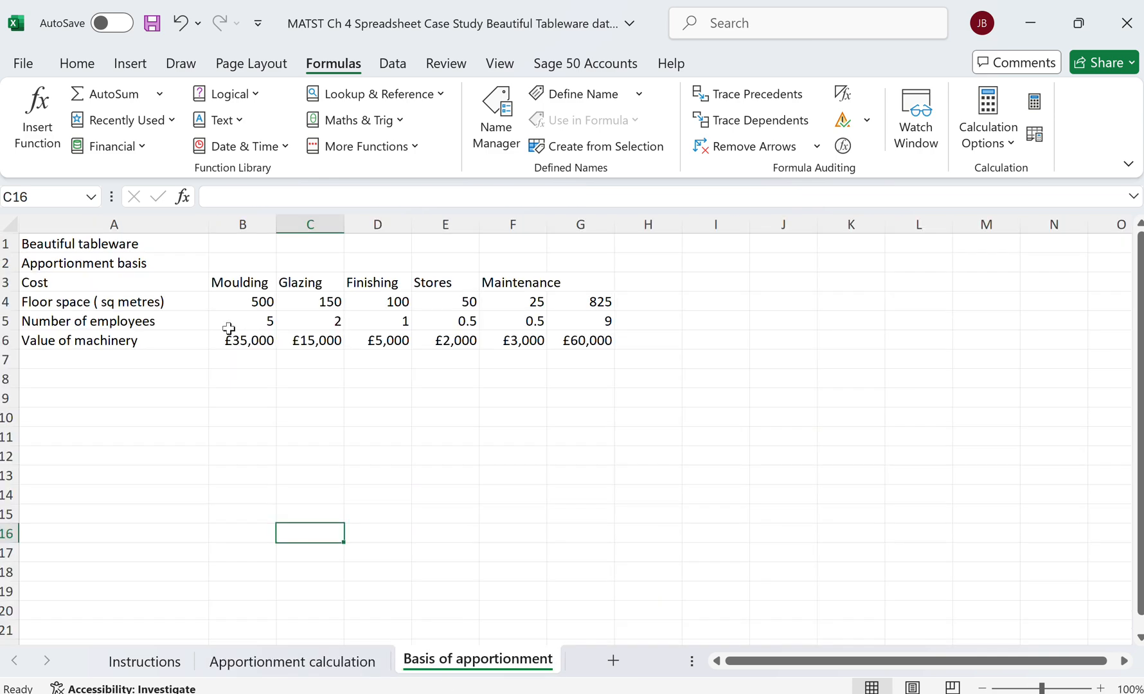
{"action": "left_click", "coordinate": [285, 665]}
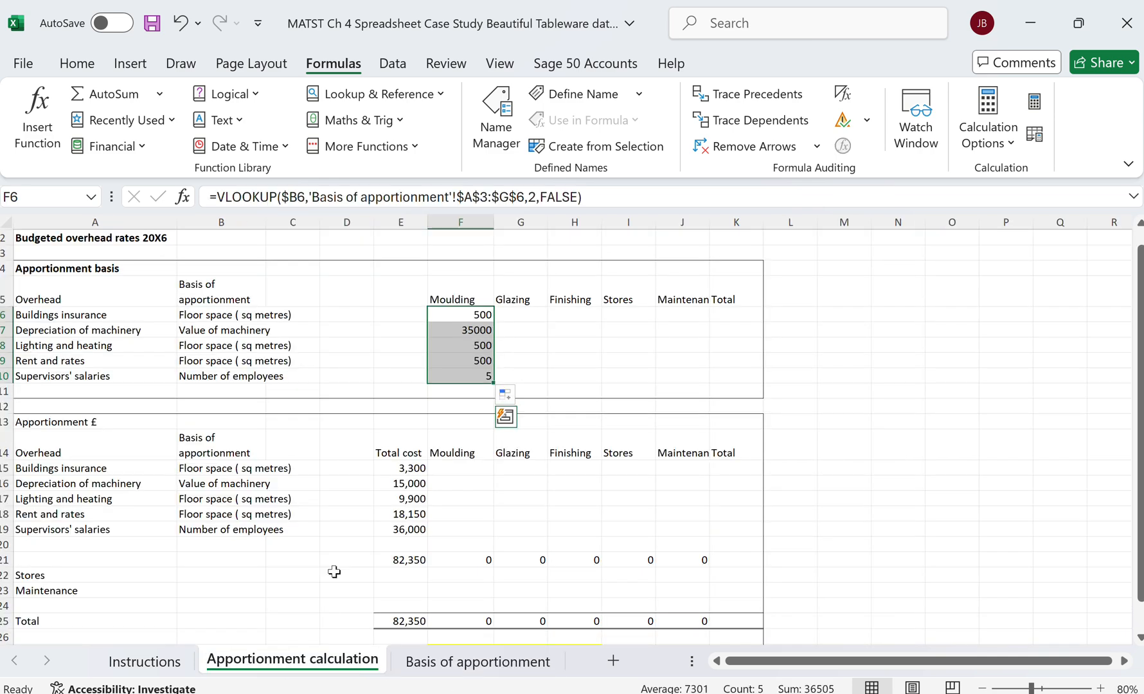
Copy F6's VLOOKUP across to G6 and change its column index to 3 for Glazing, checking the columns on the Basis of apportionment sheet.
{"action": "left_click", "coordinate": [465, 316]}
{"action": "left_click_drag", "start_coordinate": [493, 321], "coordinate": [541, 324]}
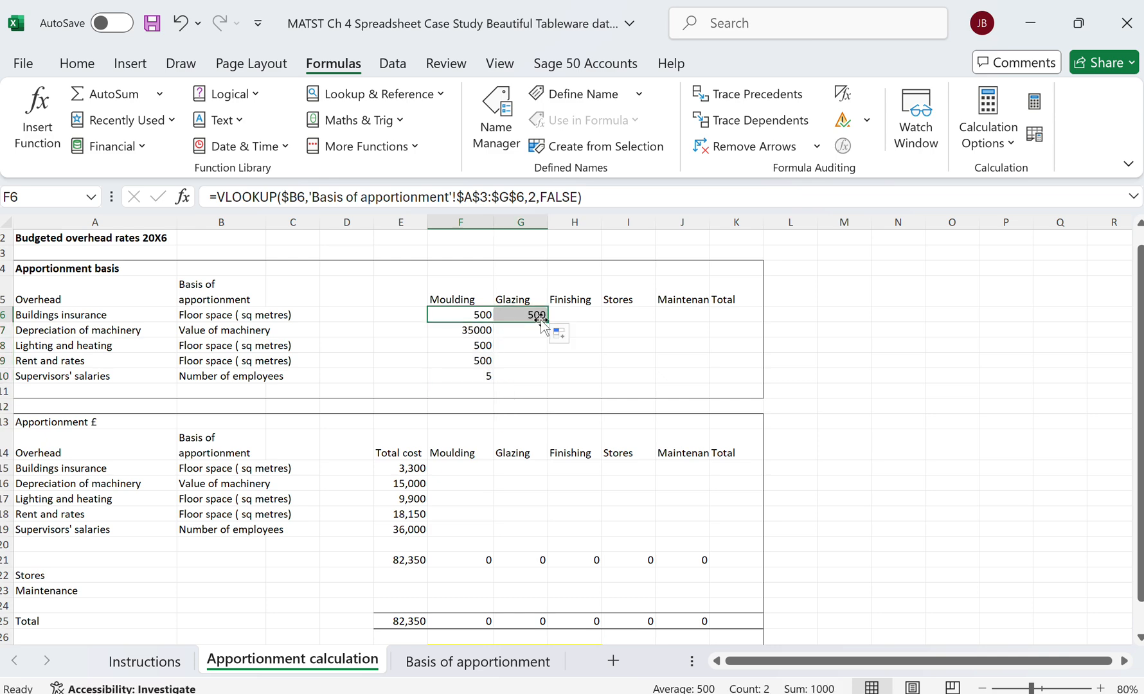
{"action": "left_click", "coordinate": [457, 661]}
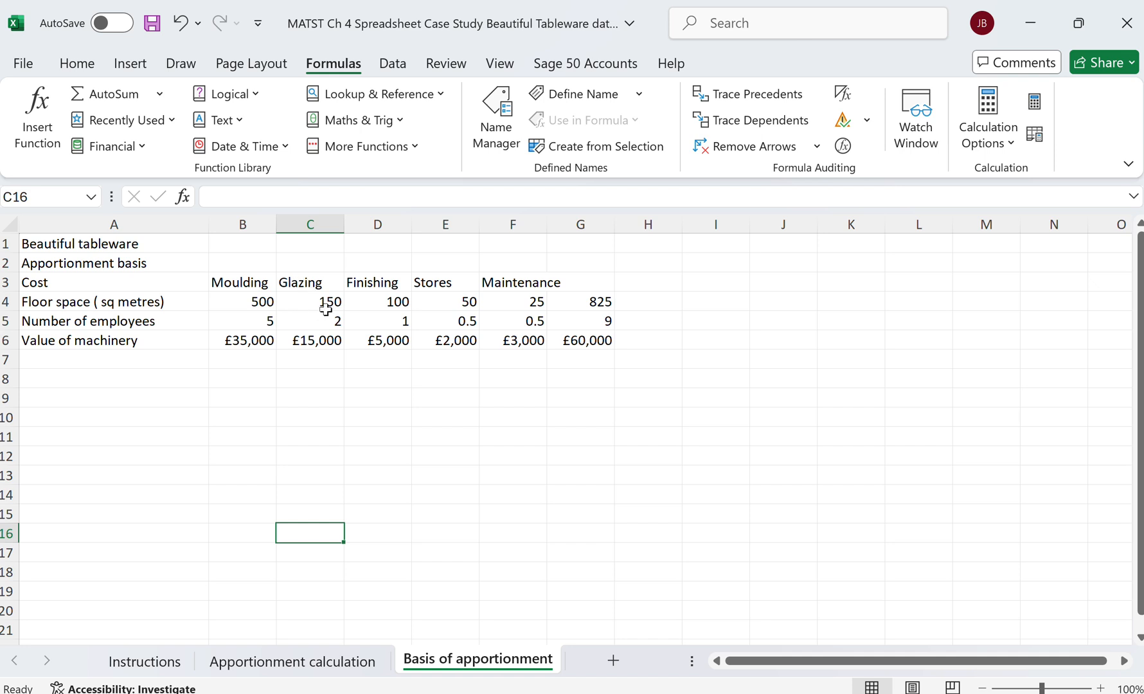
{"action": "left_click", "coordinate": [313, 665]}
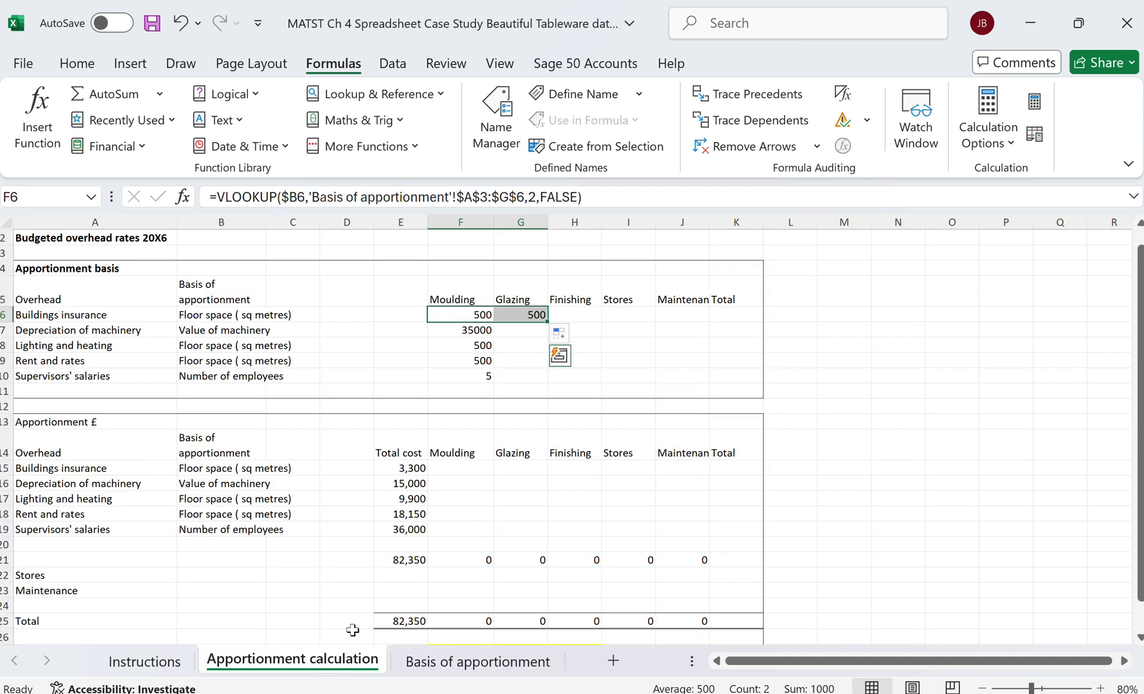
{"action": "left_click", "coordinate": [453, 659]}
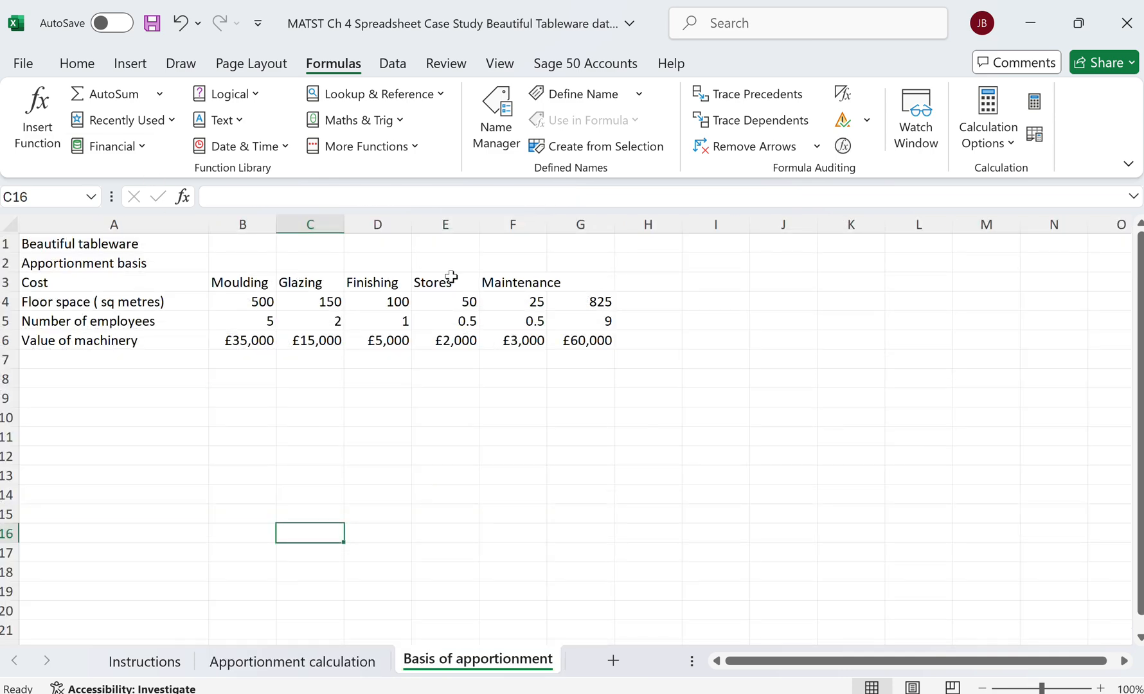
{"action": "left_click", "coordinate": [302, 656]}
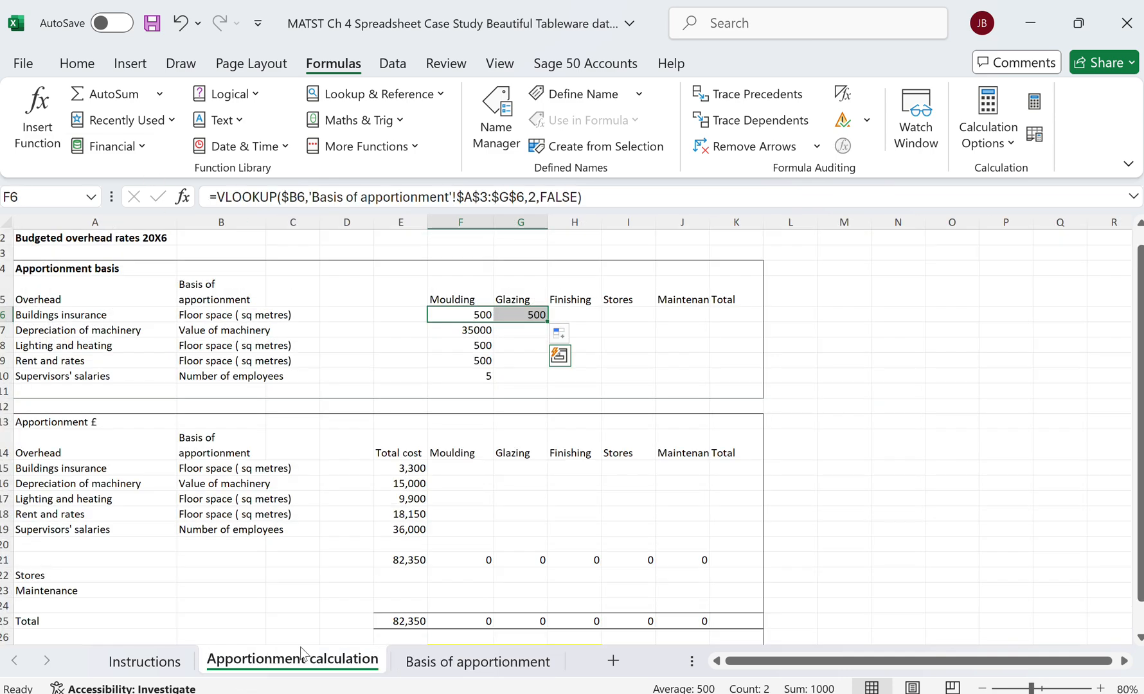
{"action": "left_click", "coordinate": [518, 315]}
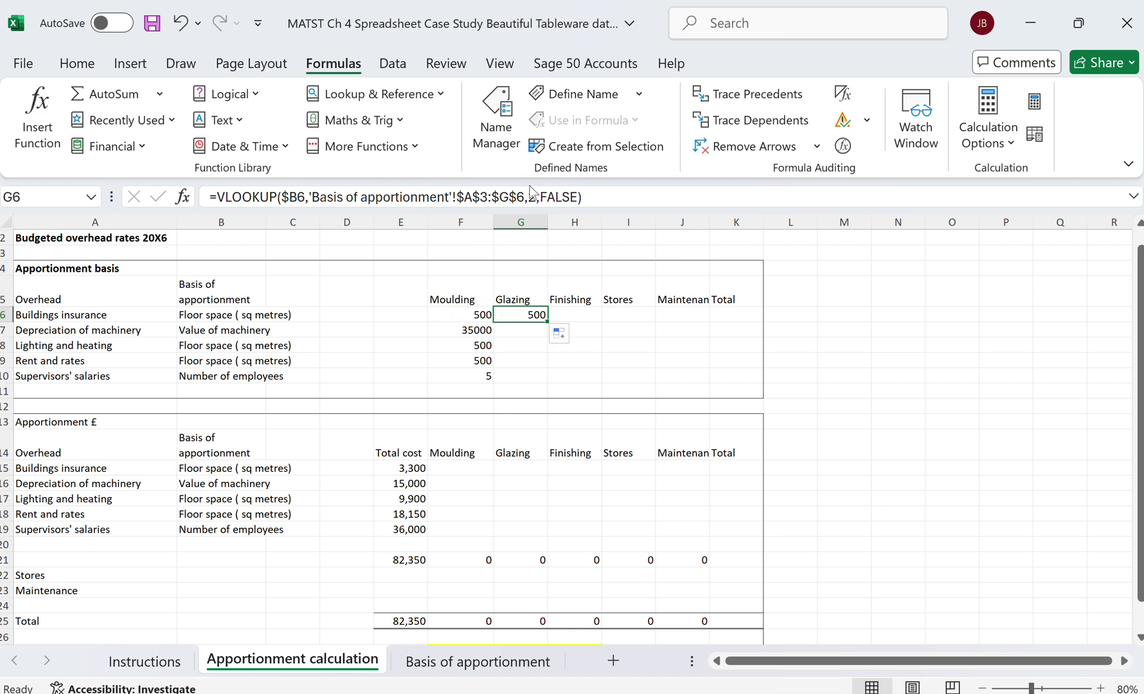
{"action": "left_click", "coordinate": [539, 196]}
{"action": "key", "text": "BackSpace"}
{"action": "type", "text": "3"}
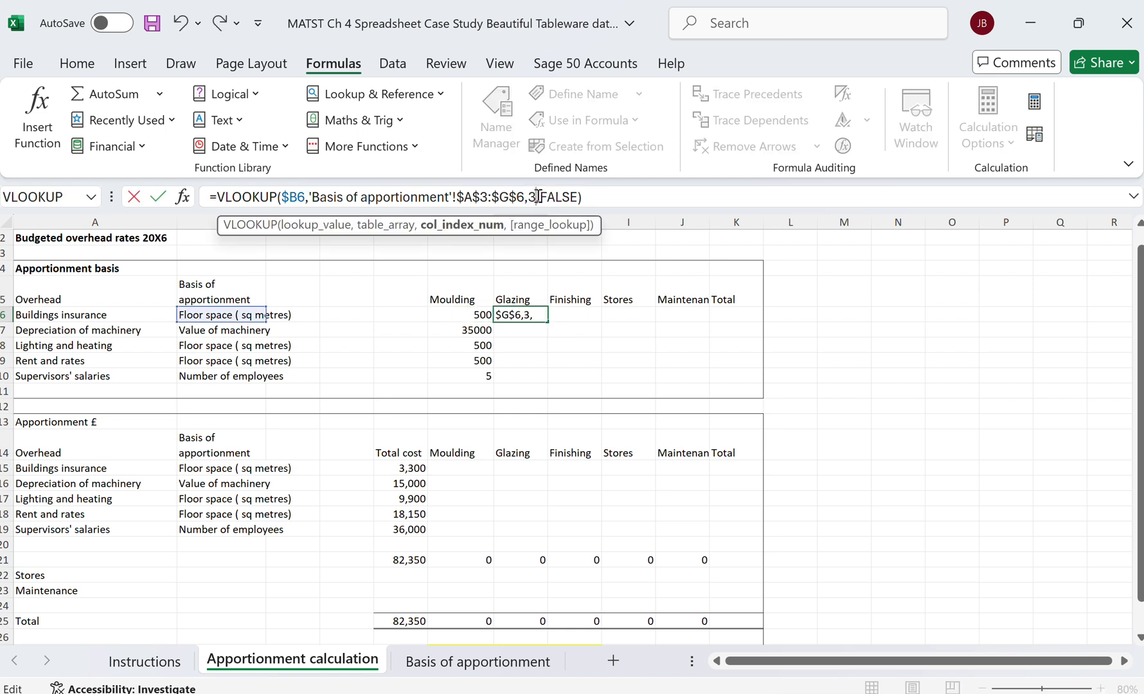
{"action": "key", "text": "Return"}
Copy the VLOOKUP from G6 to H6 and change its column index to 4 for Finishing.
{"action": "left_click", "coordinate": [530, 314]}
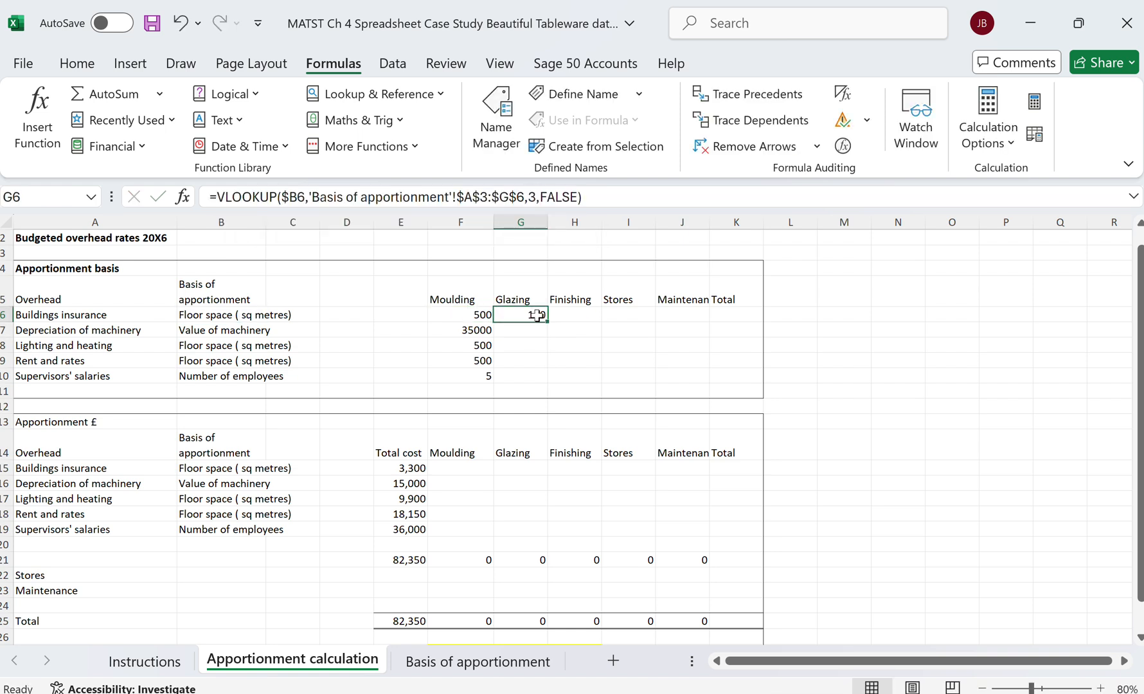
{"action": "left_click_drag", "start_coordinate": [547, 325], "coordinate": [608, 327]}
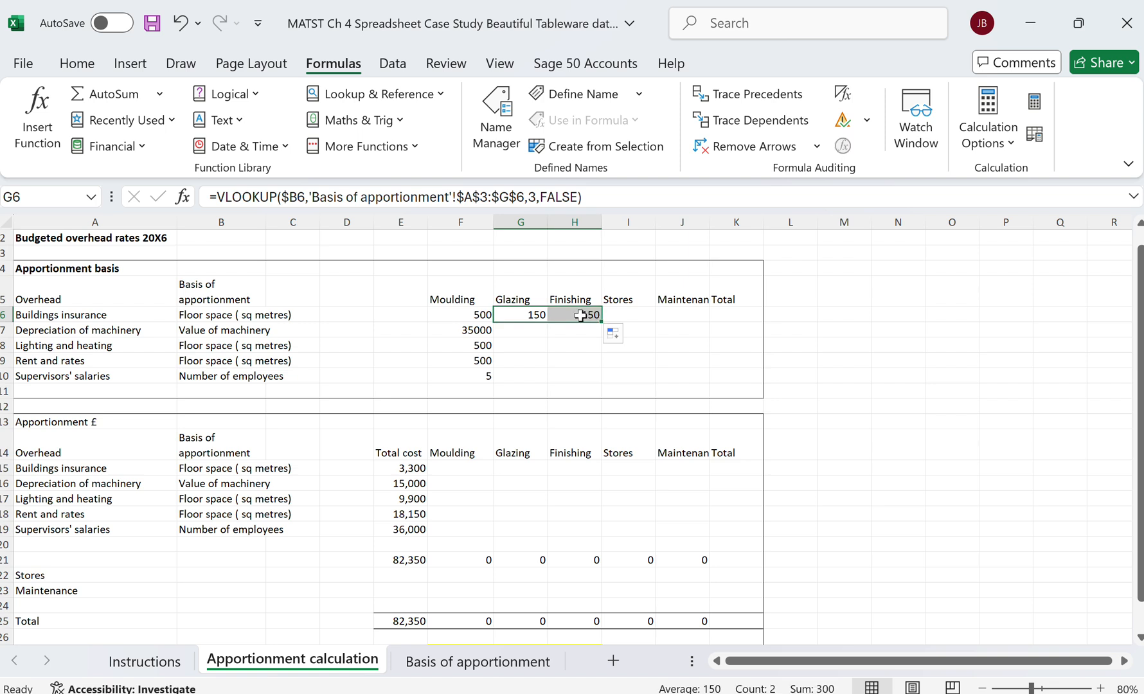
{"action": "left_click", "coordinate": [584, 317]}
{"action": "double_click", "coordinate": [537, 196]}
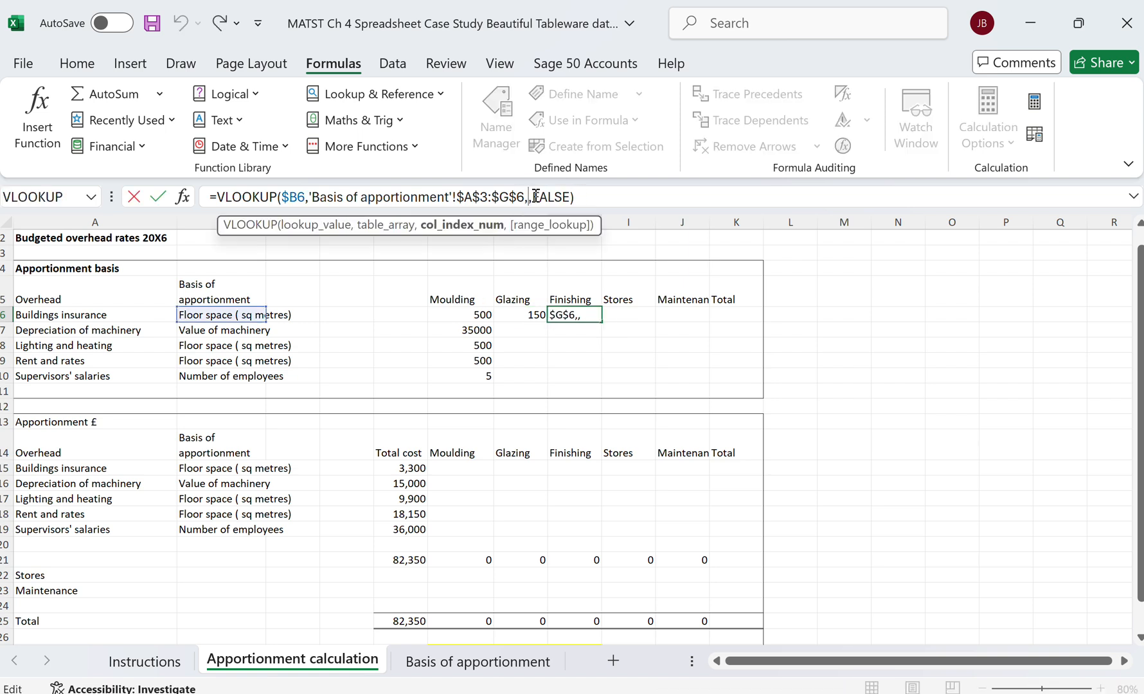
{"action": "type", "text": "4"}
{"action": "key", "text": "Return"}
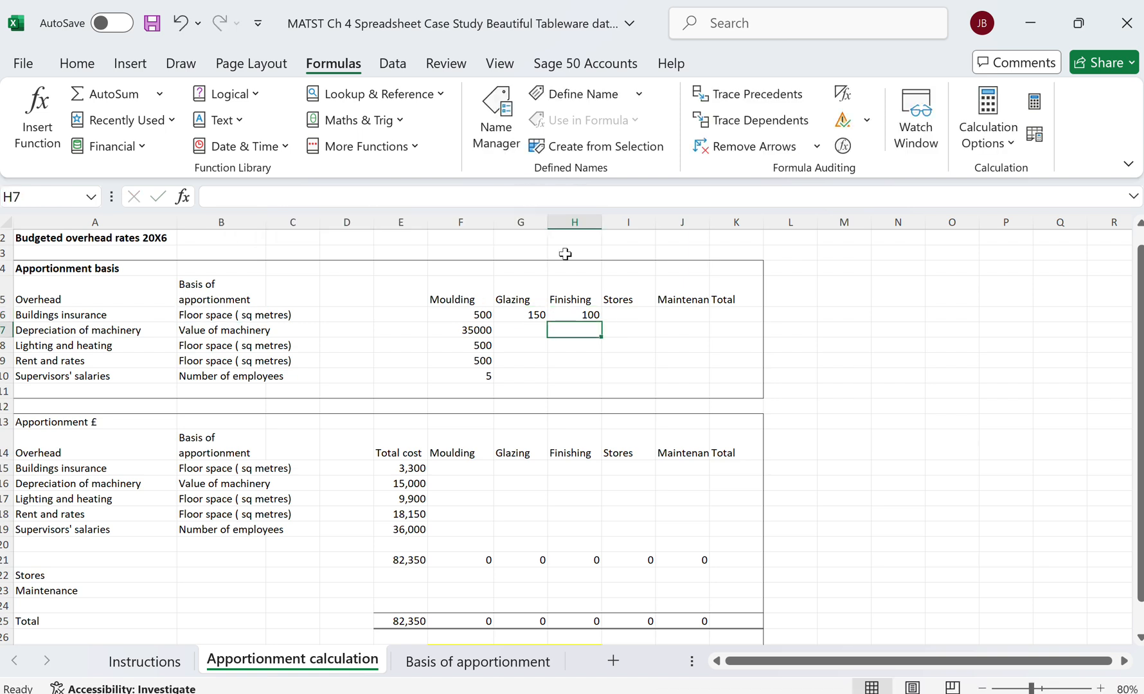
Copy the VLOOKUP from H6 to I6 and change its column index to 5 for Stores.
{"action": "left_click", "coordinate": [585, 315]}
{"action": "left_click_drag", "start_coordinate": [601, 322], "coordinate": [655, 317]}
{"action": "left_click", "coordinate": [643, 315]}
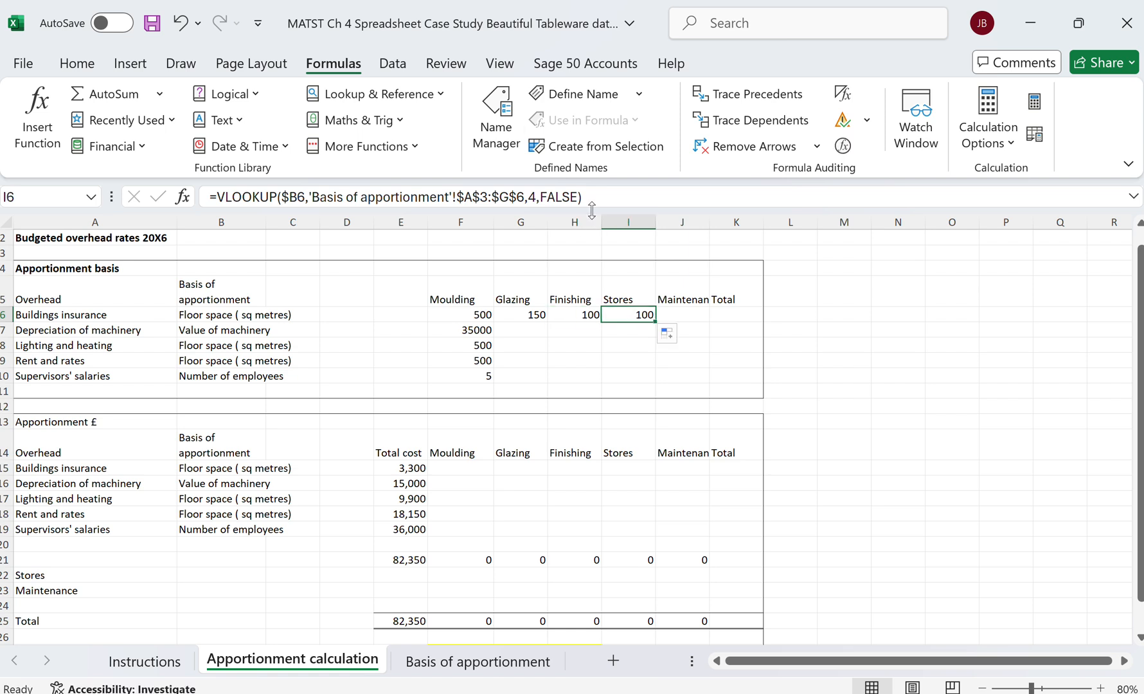
{"action": "double_click", "coordinate": [534, 196]}
{"action": "type", "text": "5"}
{"action": "key", "text": "Return"}
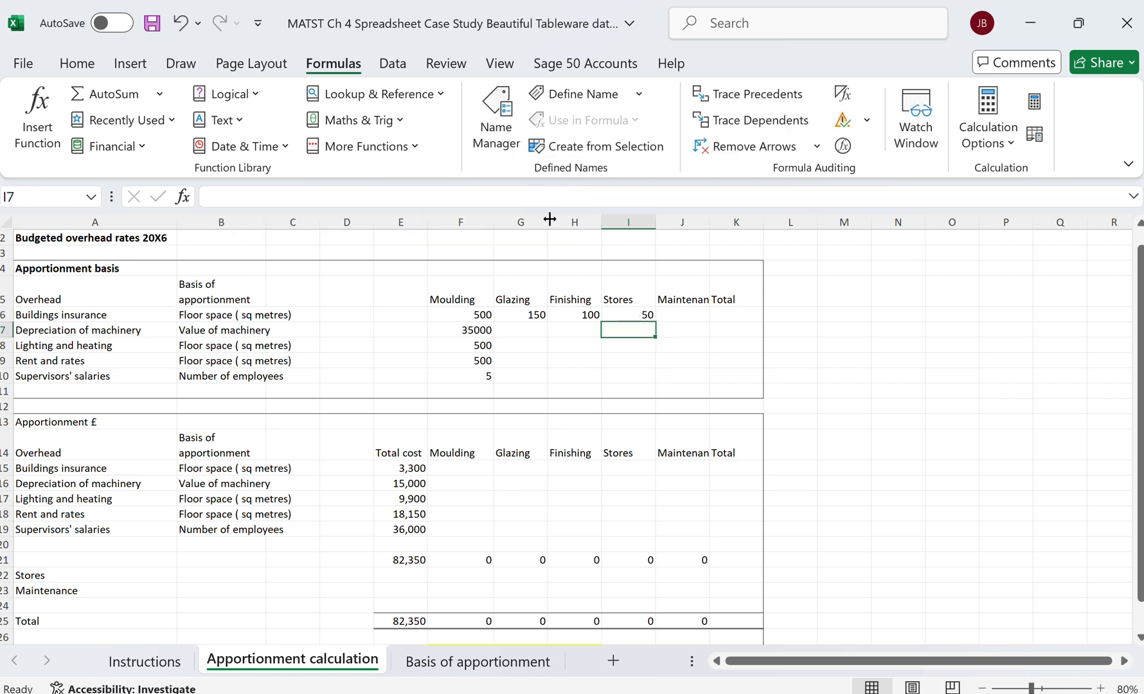
Copy the VLOOKUP from I6 to J6 with column index 6 for Maintenance, and fill G6:J6 down to row 10.
{"action": "left_click", "coordinate": [622, 315]}
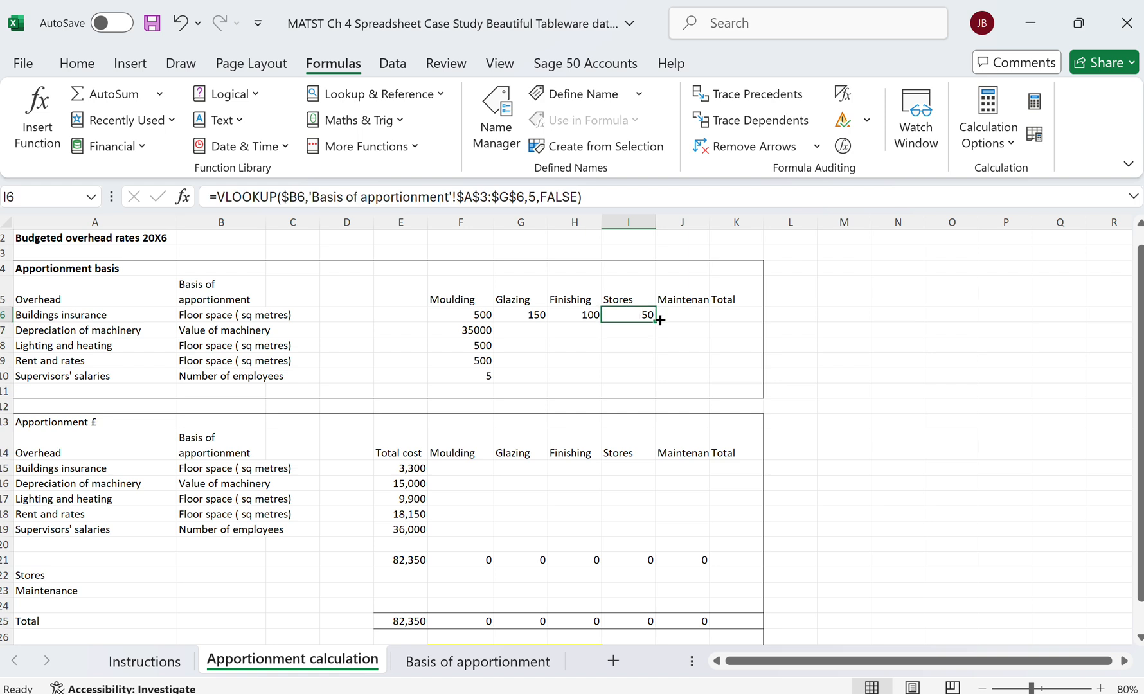
{"action": "left_click_drag", "start_coordinate": [660, 319], "coordinate": [698, 316]}
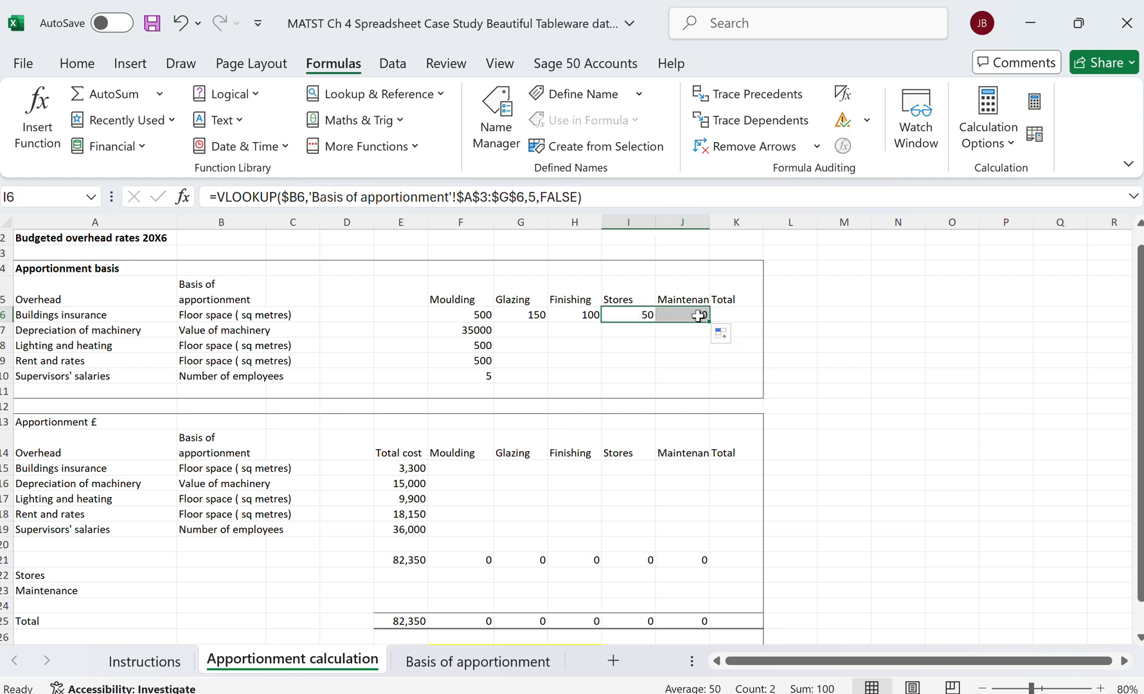
{"action": "left_click", "coordinate": [698, 316]}
{"action": "left_click", "coordinate": [534, 197]}
{"action": "key", "text": "BackSpace"}
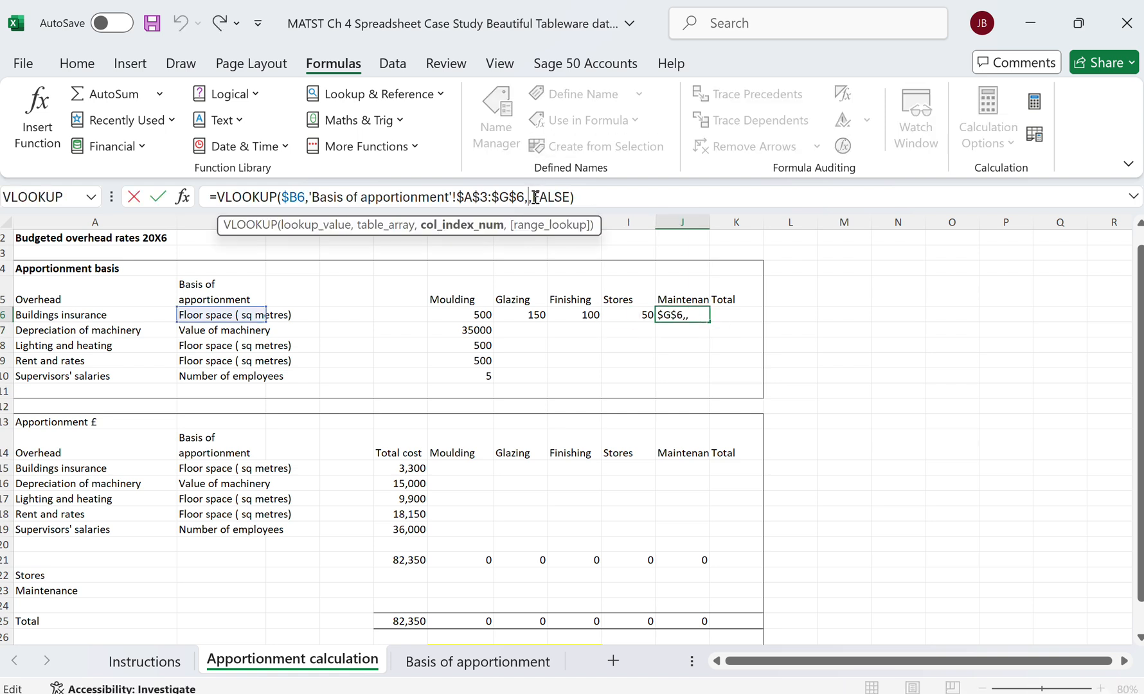
{"action": "type", "text": "6"}
{"action": "key", "text": "Return"}
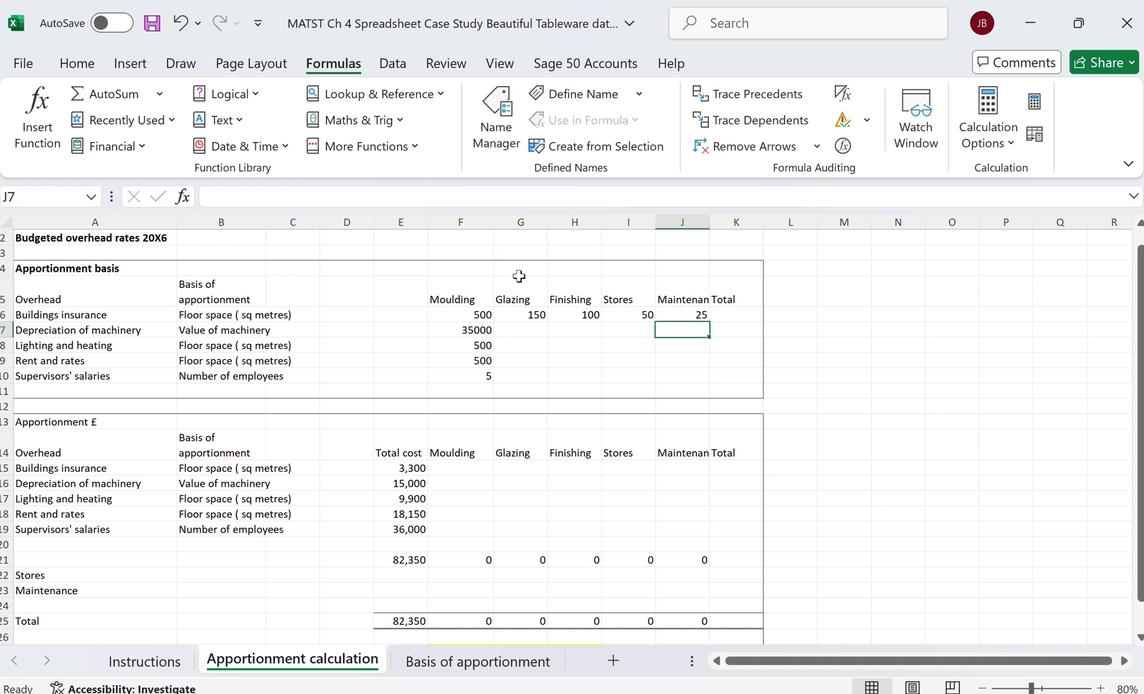
{"action": "left_click_drag", "start_coordinate": [524, 314], "coordinate": [712, 384]}
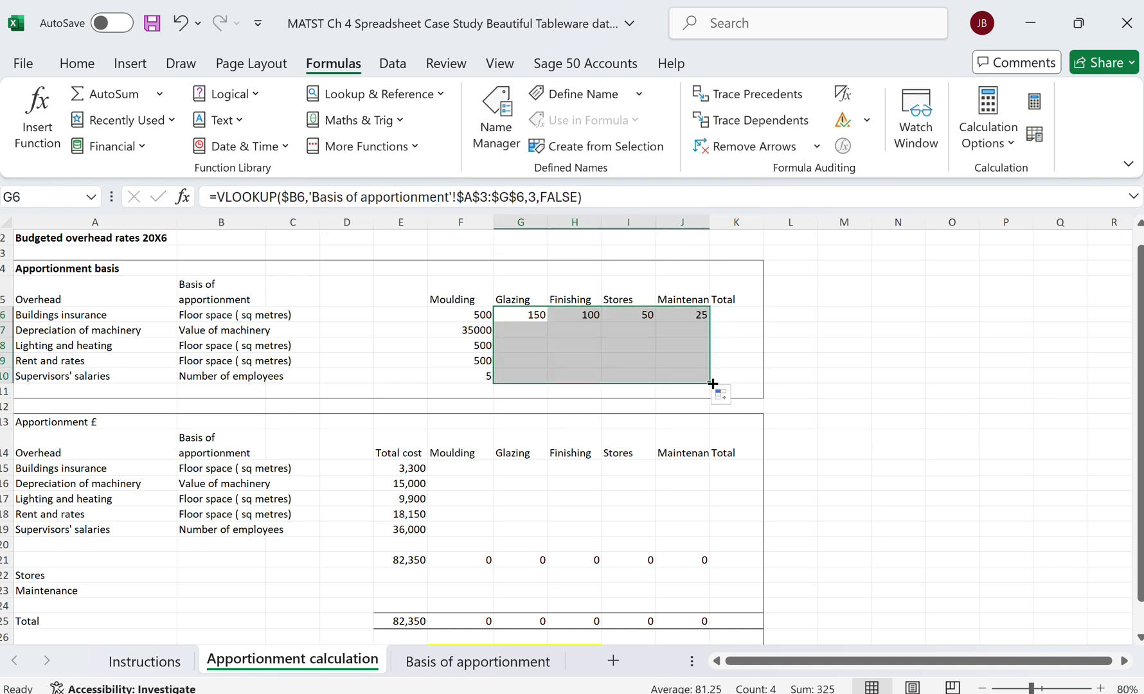
Total F6:J6 in K6 with a SUM formula and copy it down to K10.
{"action": "left_click", "coordinate": [737, 313]}
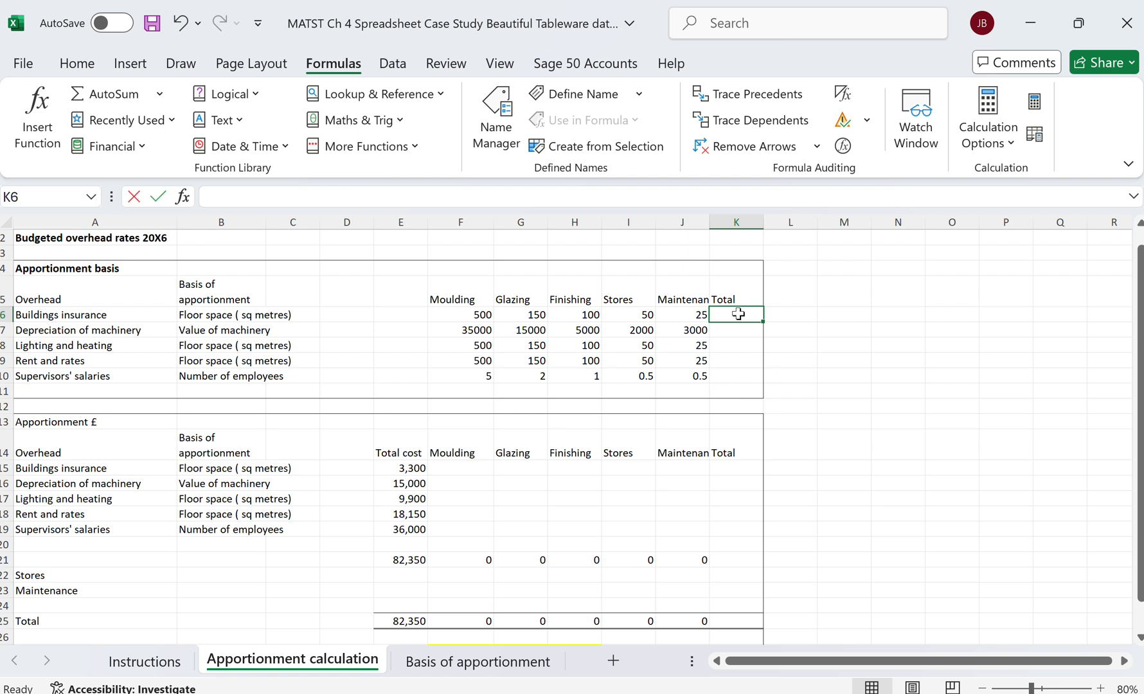
{"action": "type", "text": "=sum("}
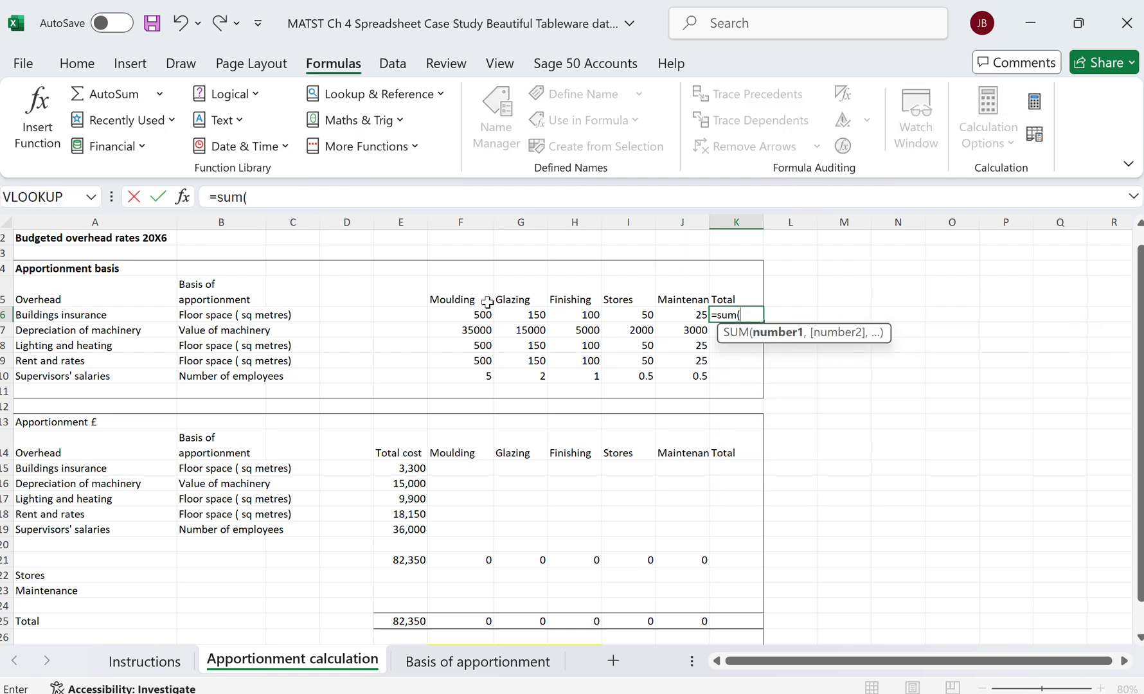
{"action": "left_click_drag", "start_coordinate": [489, 313], "coordinate": [694, 315]}
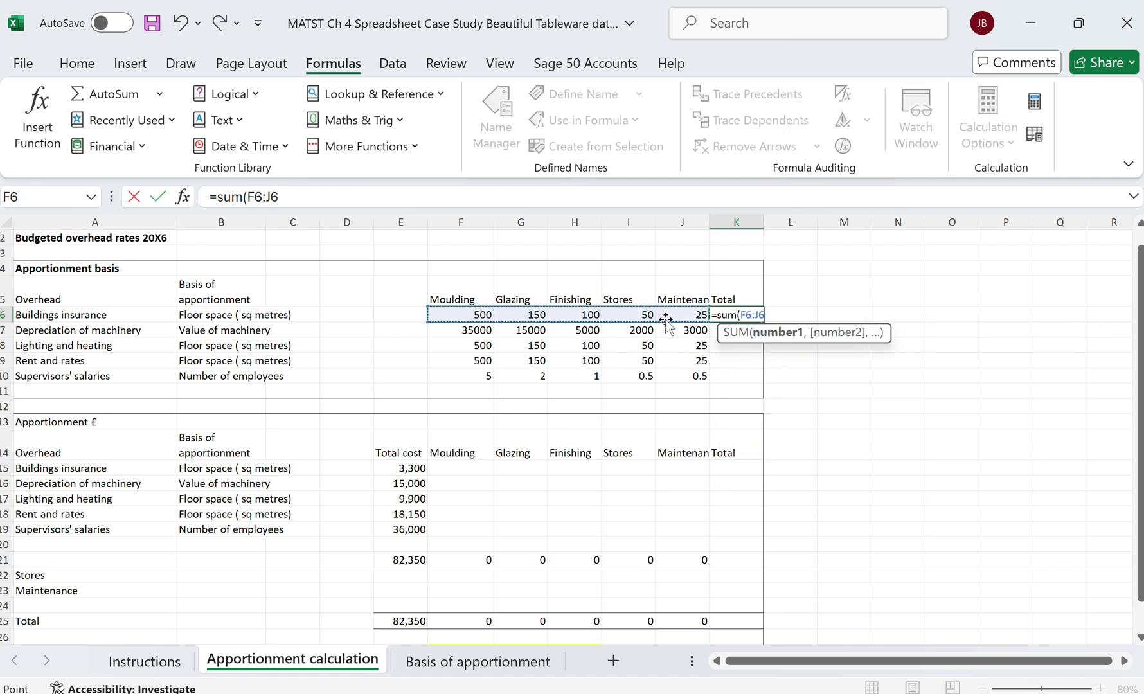
{"action": "key", "text": "Return"}
{"action": "left_click", "coordinate": [742, 314]}
{"action": "left_click_drag", "start_coordinate": [762, 321], "coordinate": [748, 379]}
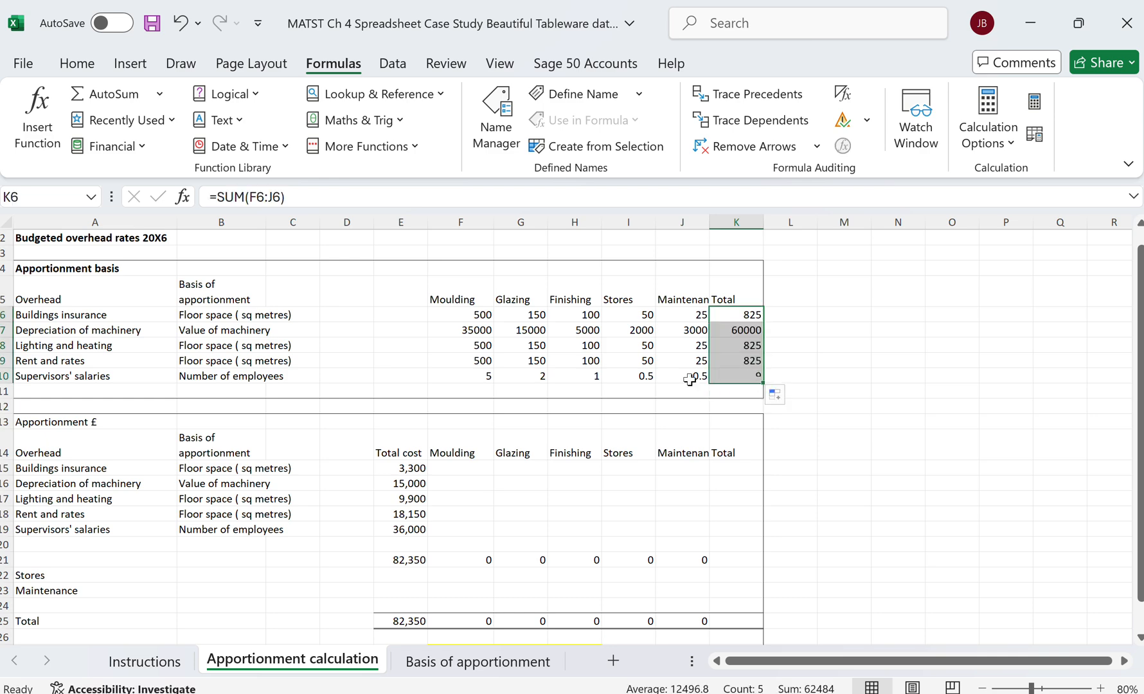
Read the next requirements on the Instructions sheet in the other window, and return to the Buildings insurance row of the Apportionment £ table.
{"action": "left_click", "coordinate": [537, 432]}
{"action": "left_click", "coordinate": [1085, 23]}
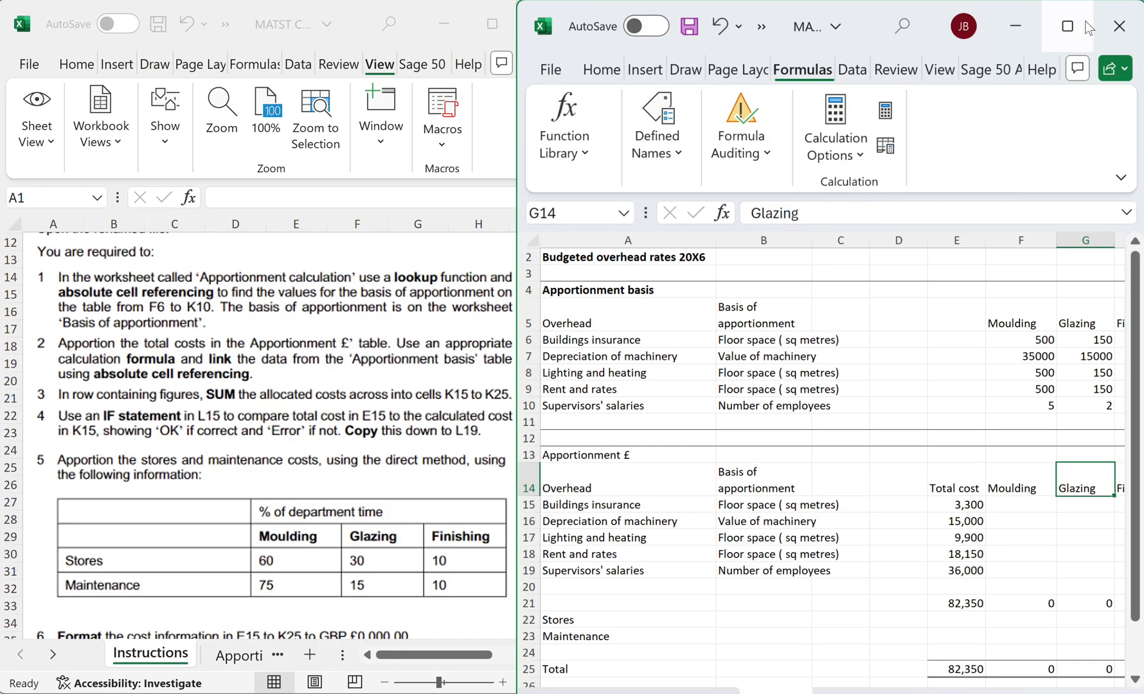
{"action": "left_click", "coordinate": [388, 346]}
{"action": "scroll", "coordinate": [391, 350], "scroll_direction": "down", "scroll_amount": 1}
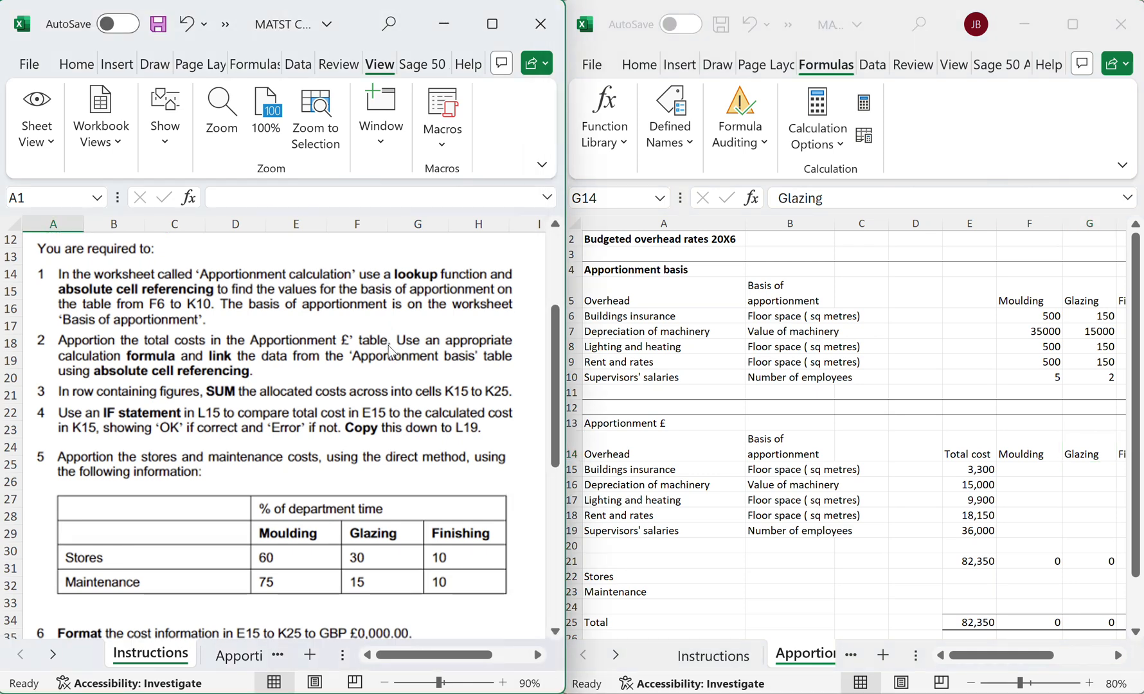
{"action": "scroll", "coordinate": [390, 352], "scroll_direction": "down", "scroll_amount": 2}
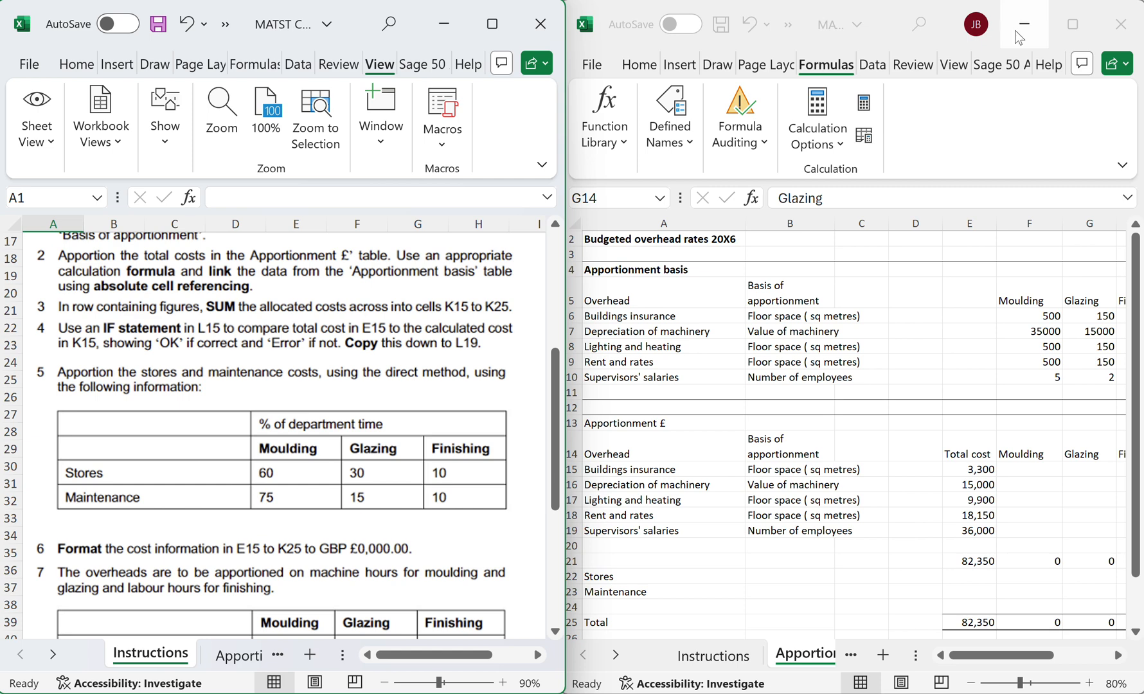
{"action": "left_click", "coordinate": [1068, 26]}
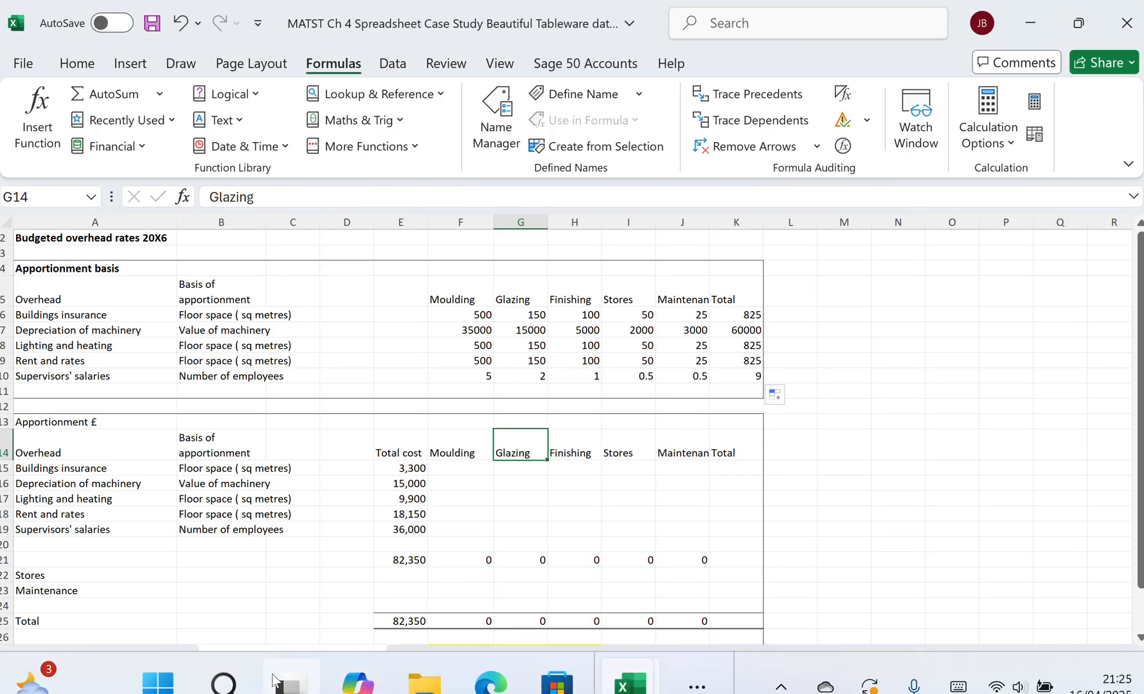
{"action": "left_click", "coordinate": [83, 468]}
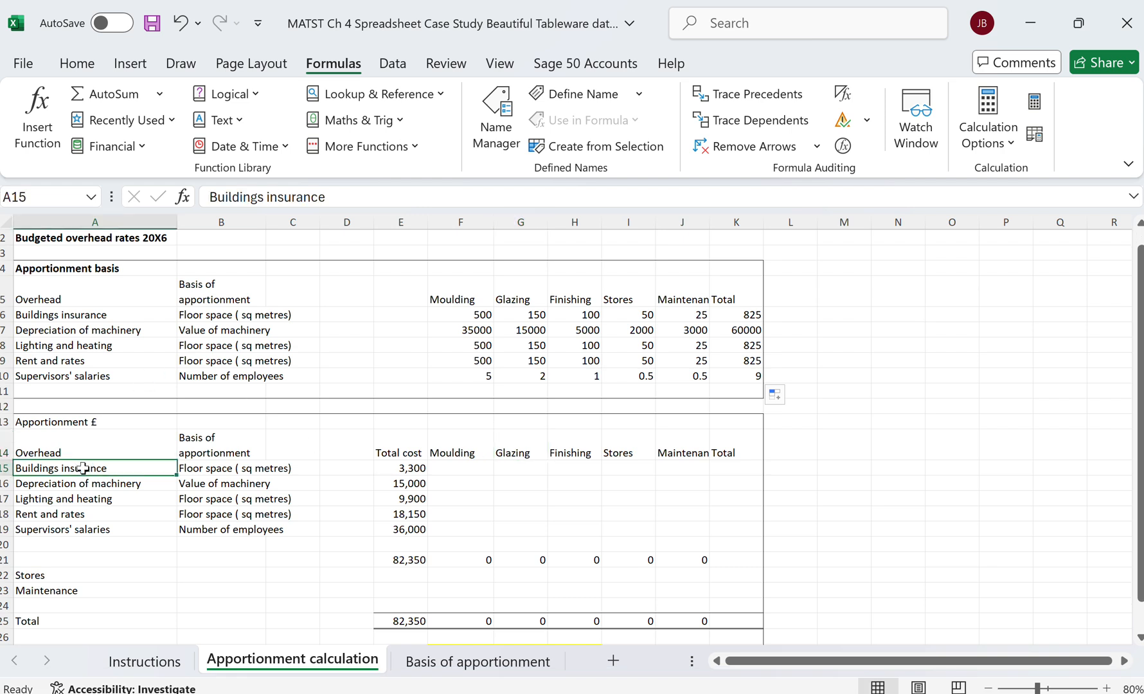
{"action": "left_click", "coordinate": [69, 488]}
{"action": "left_click", "coordinate": [71, 500]}
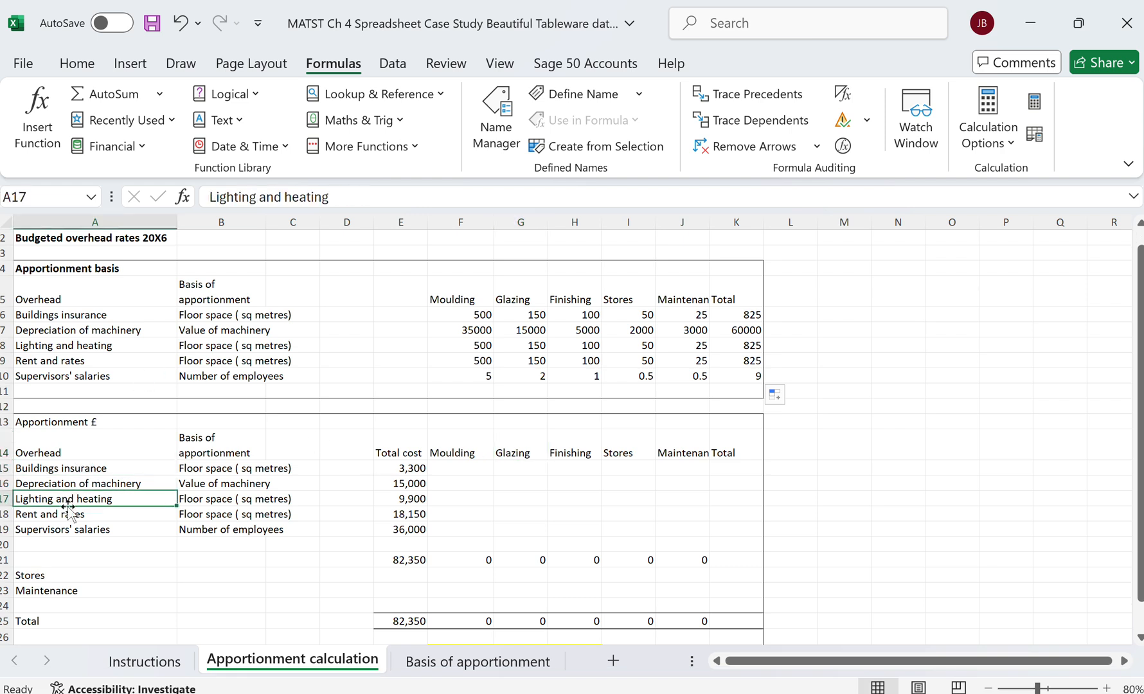
{"action": "left_click", "coordinate": [61, 514]}
{"action": "left_click", "coordinate": [59, 532]}
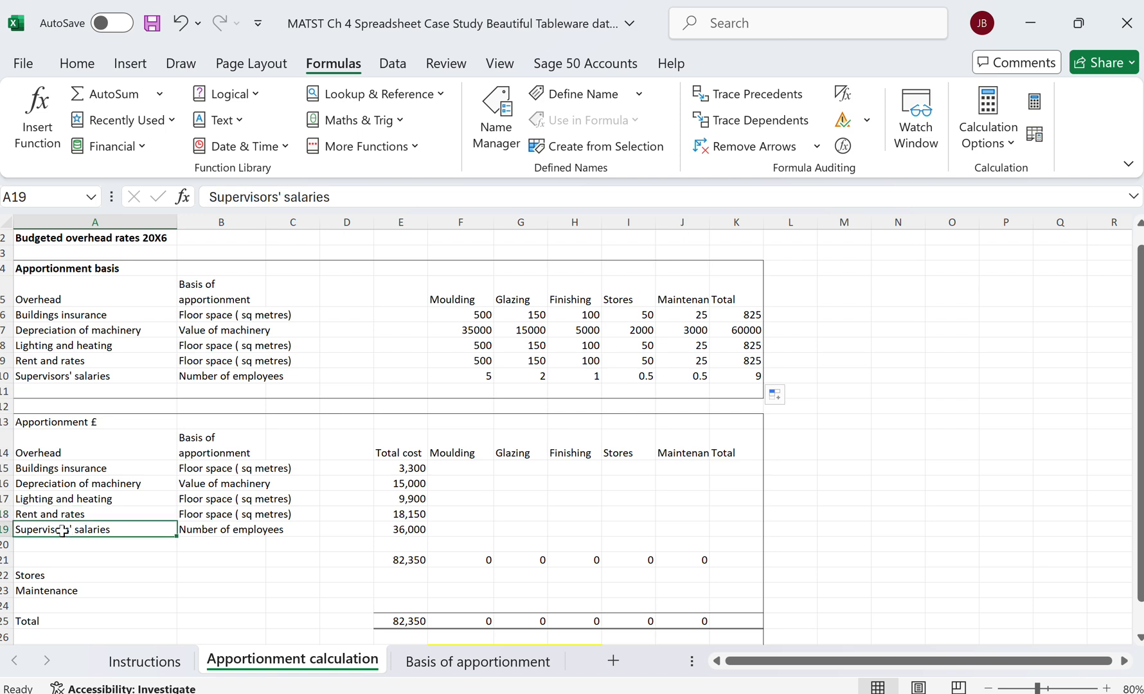
{"action": "left_click", "coordinate": [461, 468]}
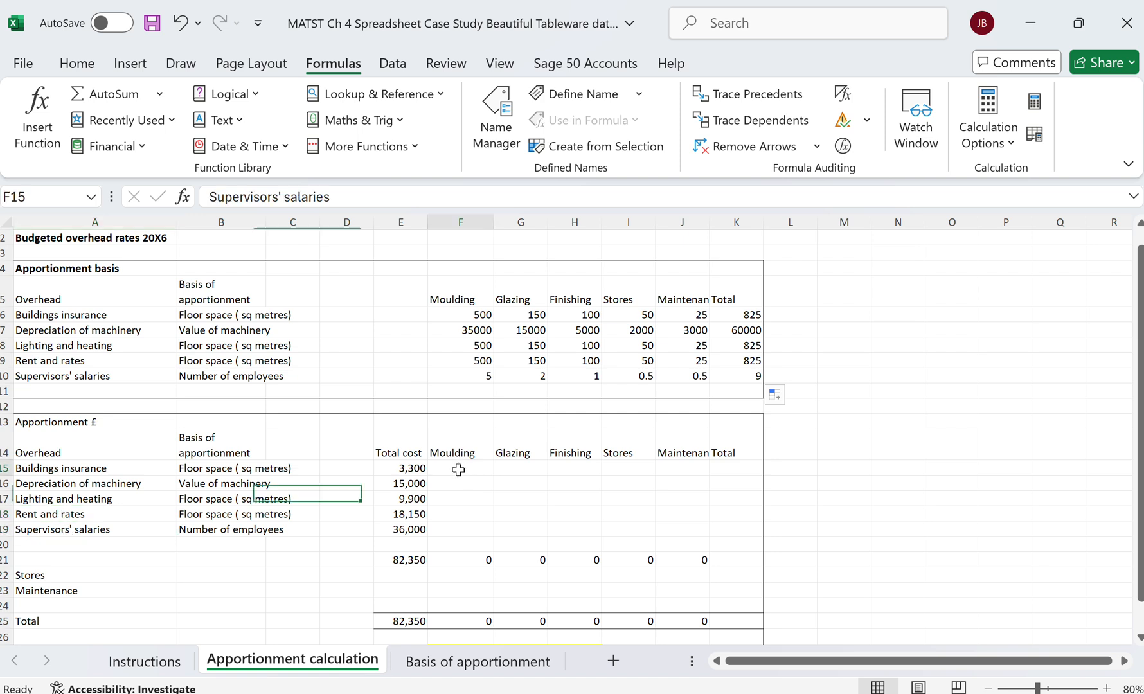
Total F15:J15 in K15 with a SUM formula and copy it down to K21.
{"action": "left_click", "coordinate": [727, 469]}
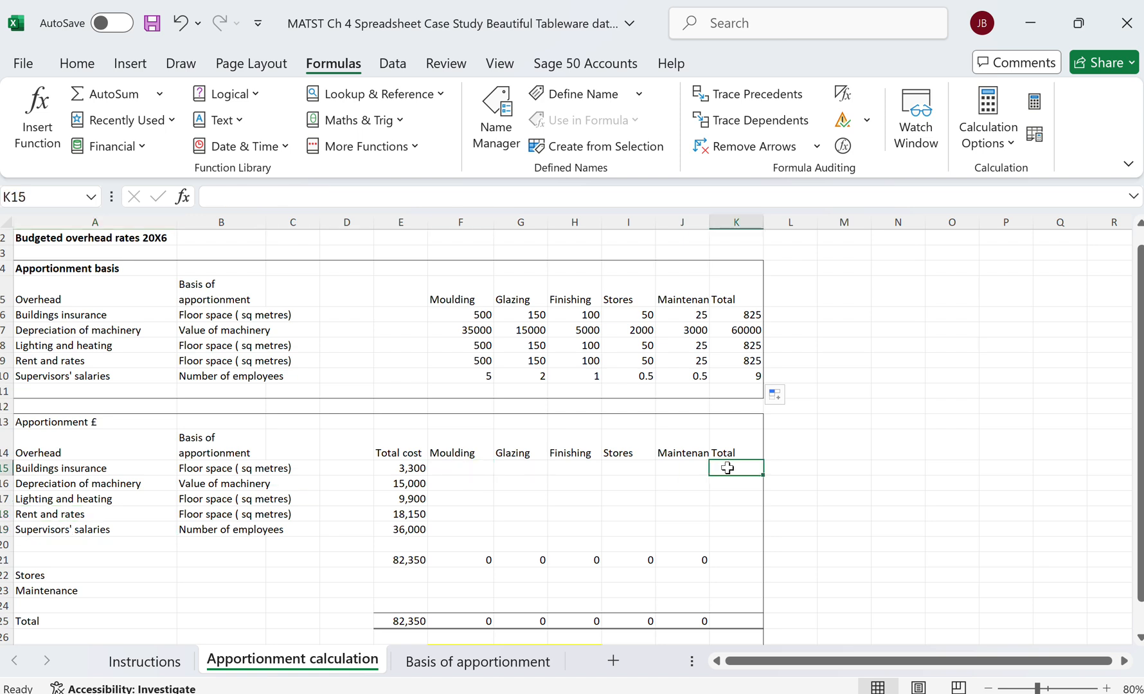
{"action": "type", "text": "=sum("}
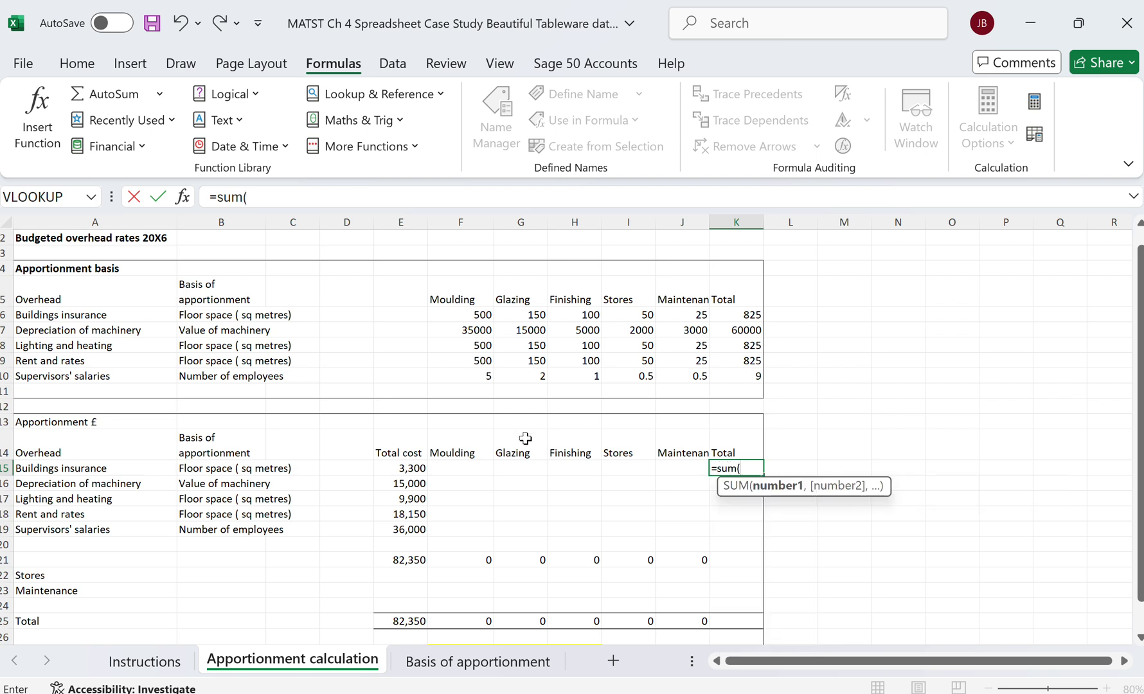
{"action": "left_click_drag", "start_coordinate": [477, 467], "coordinate": [670, 468]}
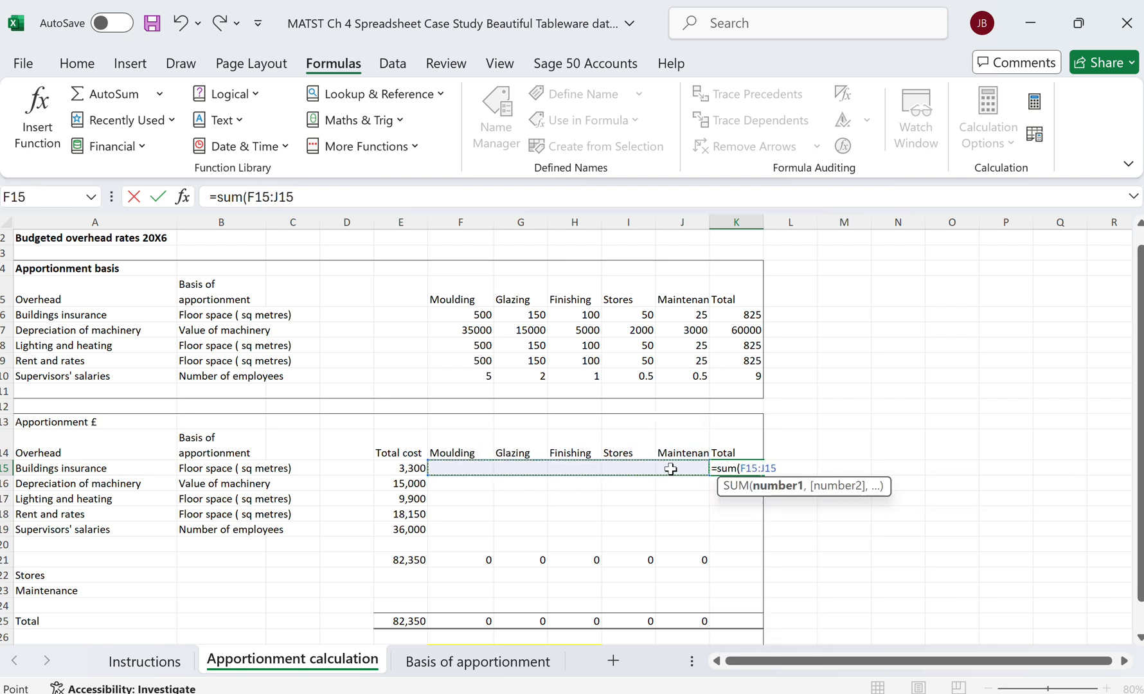
{"action": "key", "text": "Return"}
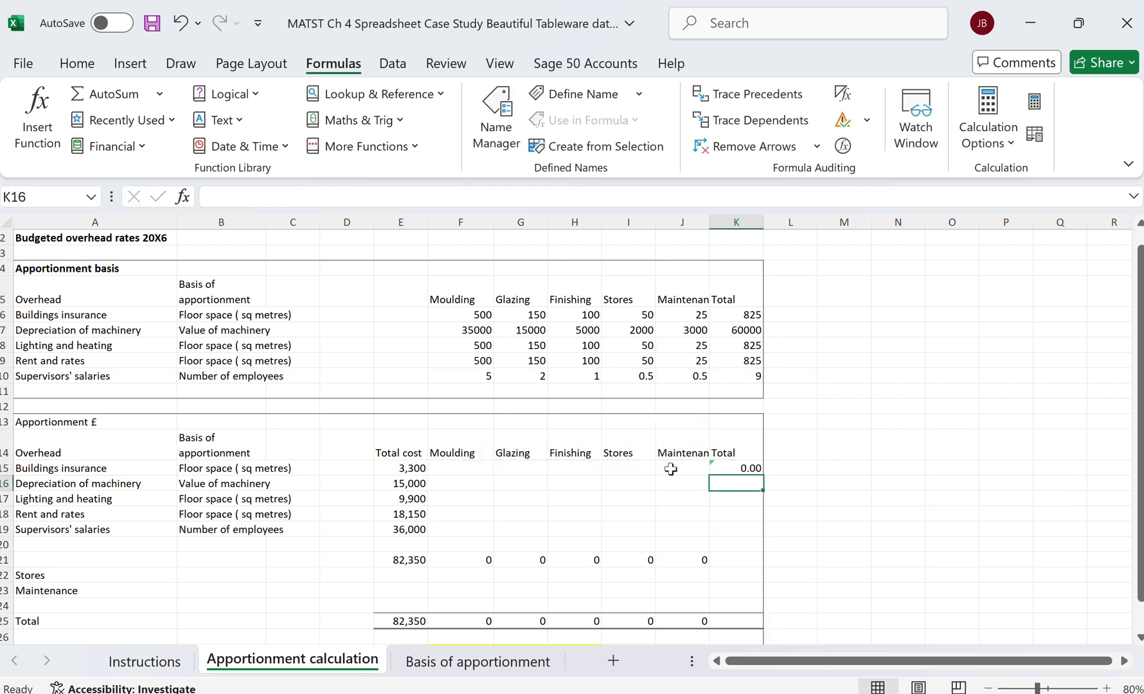
{"action": "left_click", "coordinate": [750, 471]}
{"action": "left_click_drag", "start_coordinate": [763, 476], "coordinate": [761, 563]}
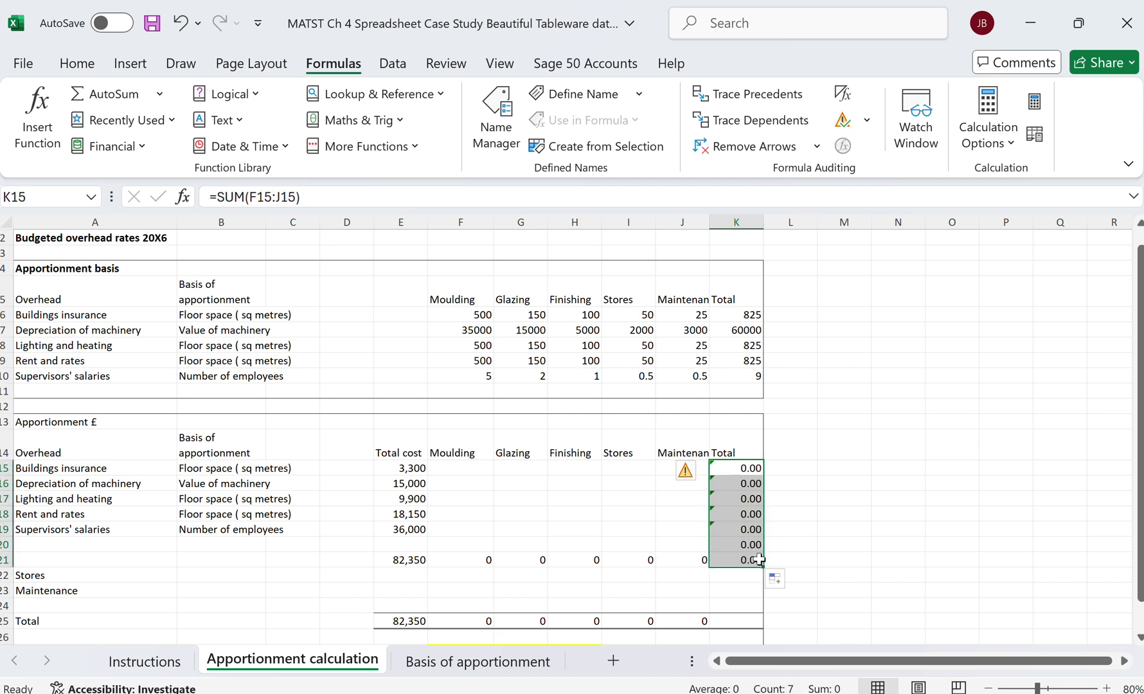
Clear the copied SUM formula from K20, the blank row of the Total column.
{"action": "left_click", "coordinate": [730, 545]}
{"action": "double_click", "coordinate": [730, 546]}
{"action": "key", "text": "BackSpace"}
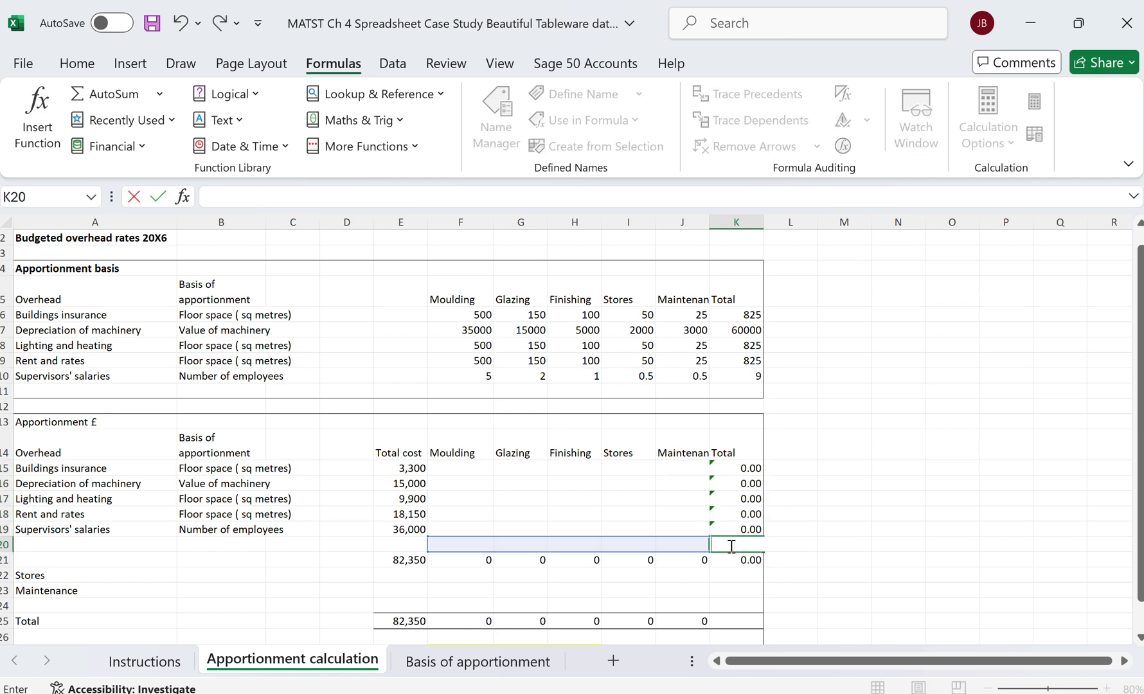
Start a formula in F15 that divides total cost E15 by basis total K6 and multiplies by Moulding's F6.
{"action": "left_click", "coordinate": [446, 467]}
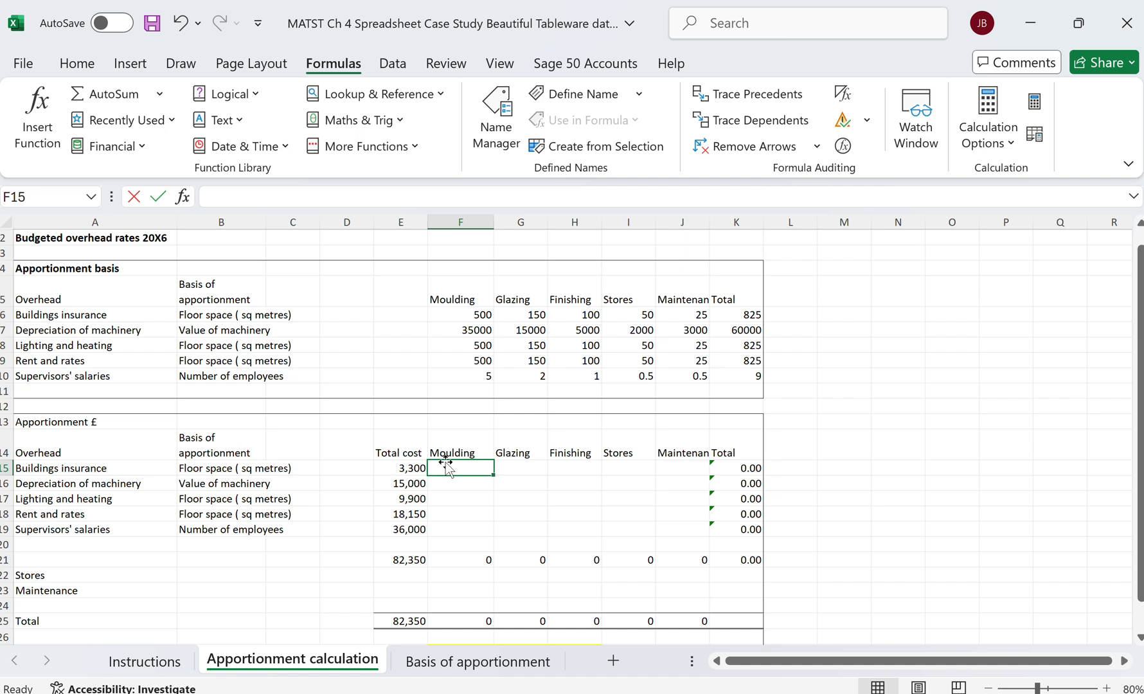
{"action": "type", "text": "=("}
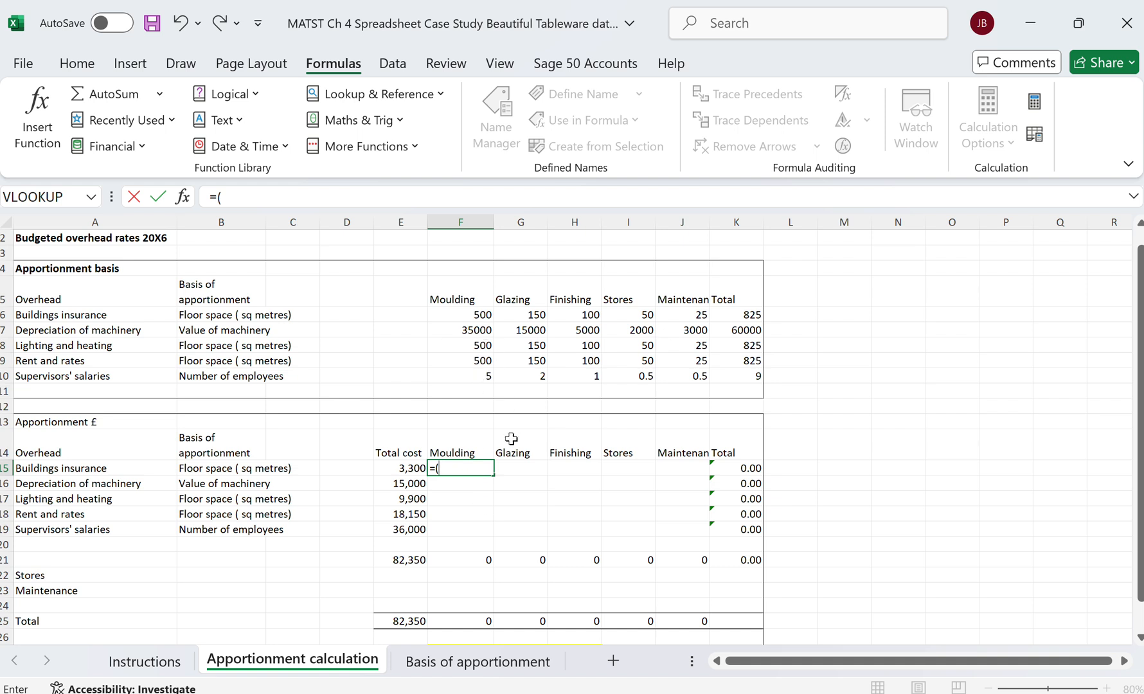
{"action": "left_click", "coordinate": [394, 470]}
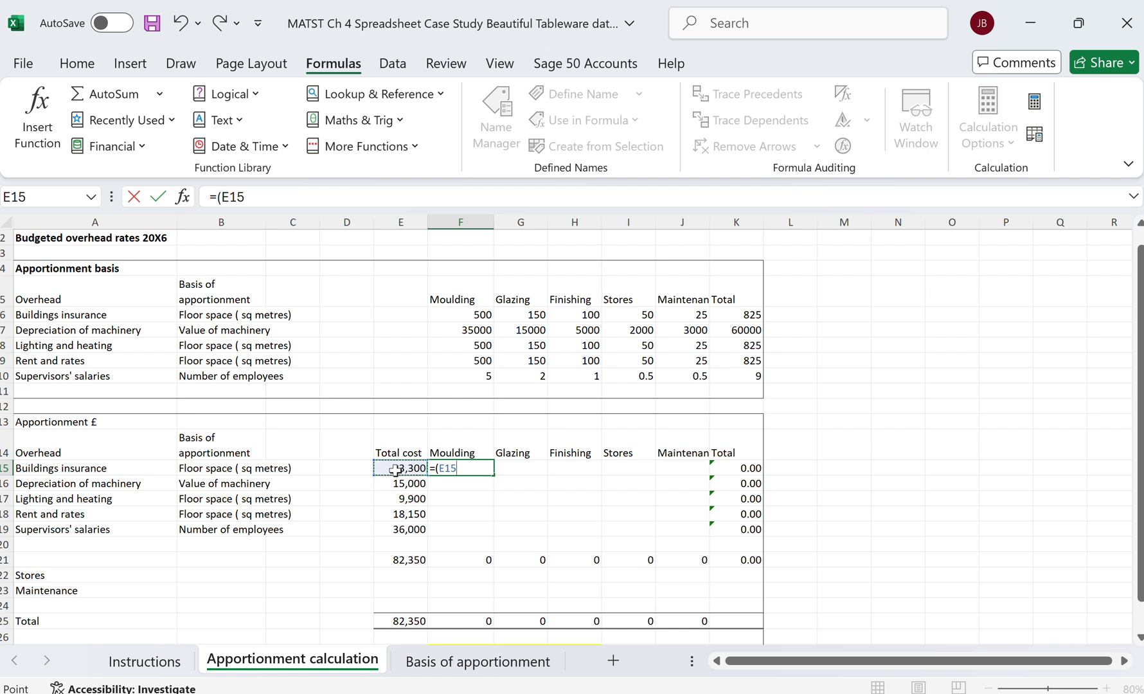
{"action": "type", "text": "/"}
{"action": "left_click", "coordinate": [744, 320]}
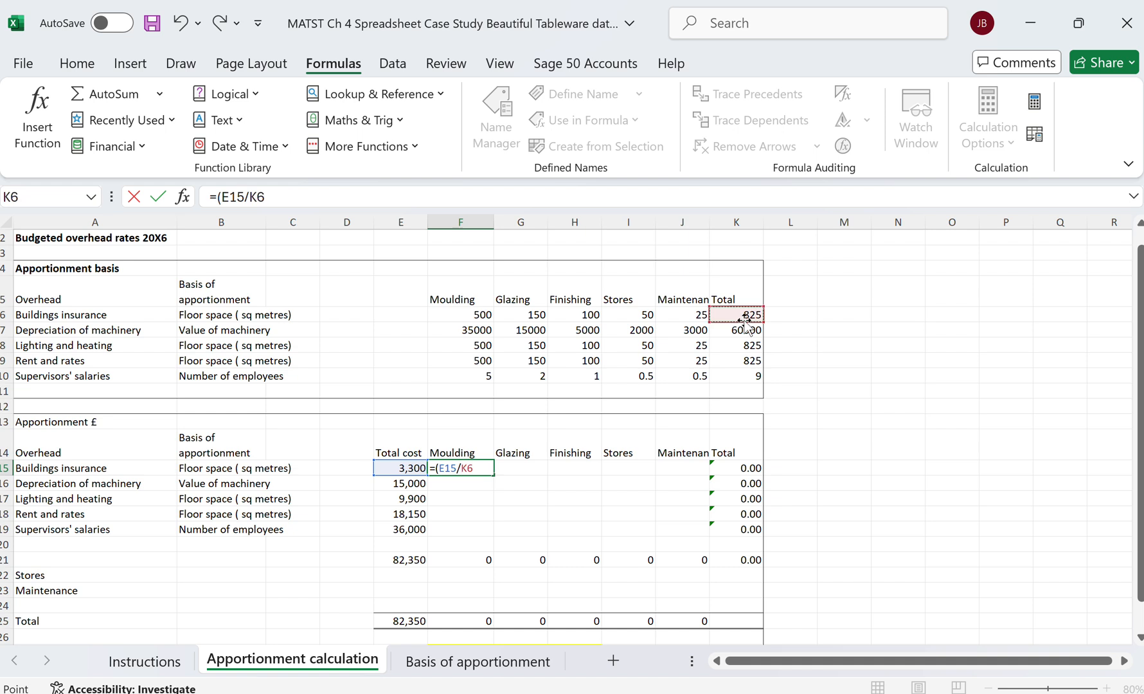
{"action": "type", "text": "*"}
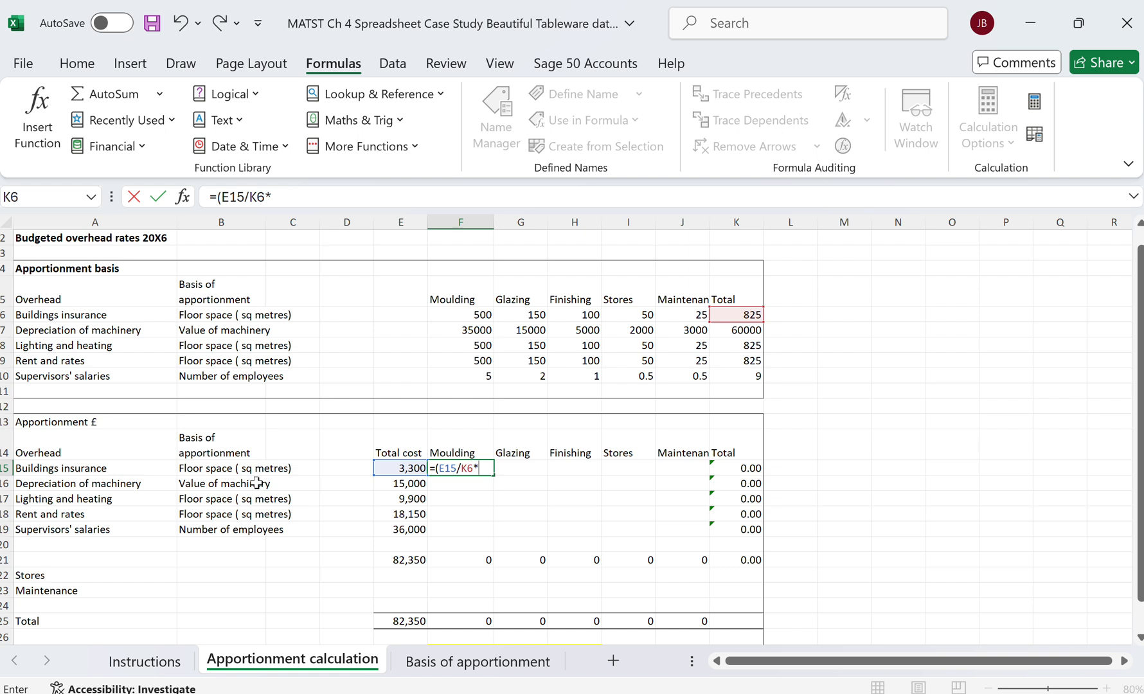
{"action": "left_click", "coordinate": [478, 317]}
{"action": "left_click", "coordinate": [478, 318]}
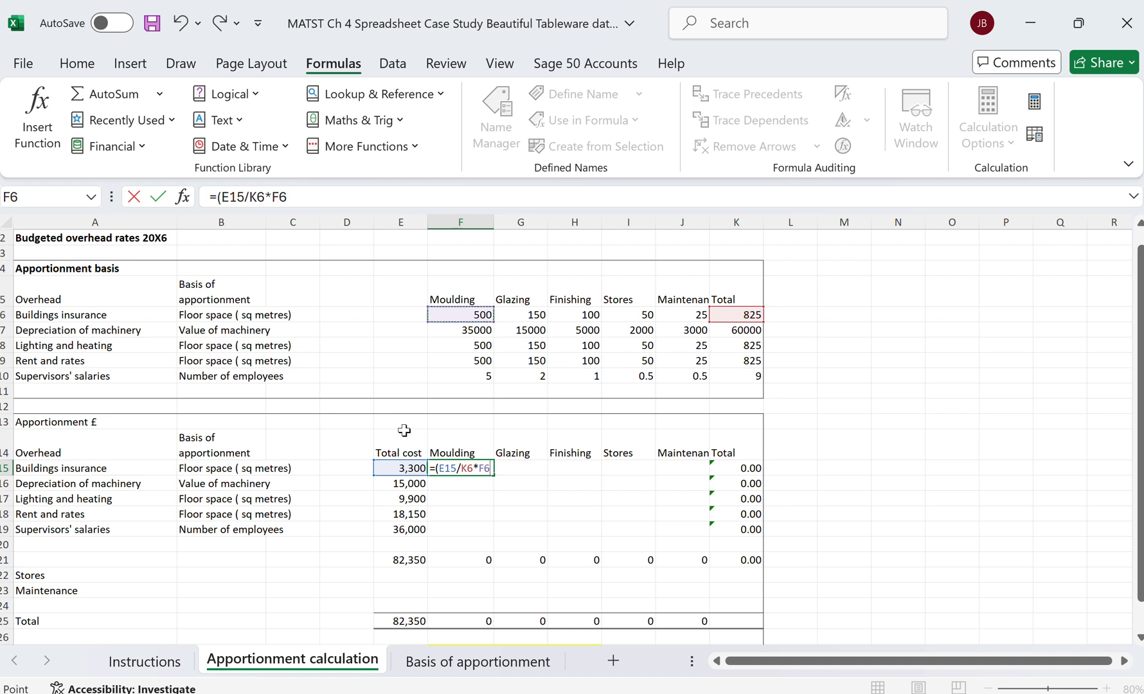
Add parentheses to the F15 formula so that it reads =((E15/K6)*F6).
{"action": "left_click", "coordinate": [474, 468]}
{"action": "type", "text": ")"}
{"action": "left_click", "coordinate": [498, 468]}
{"action": "type", "text": ")"}
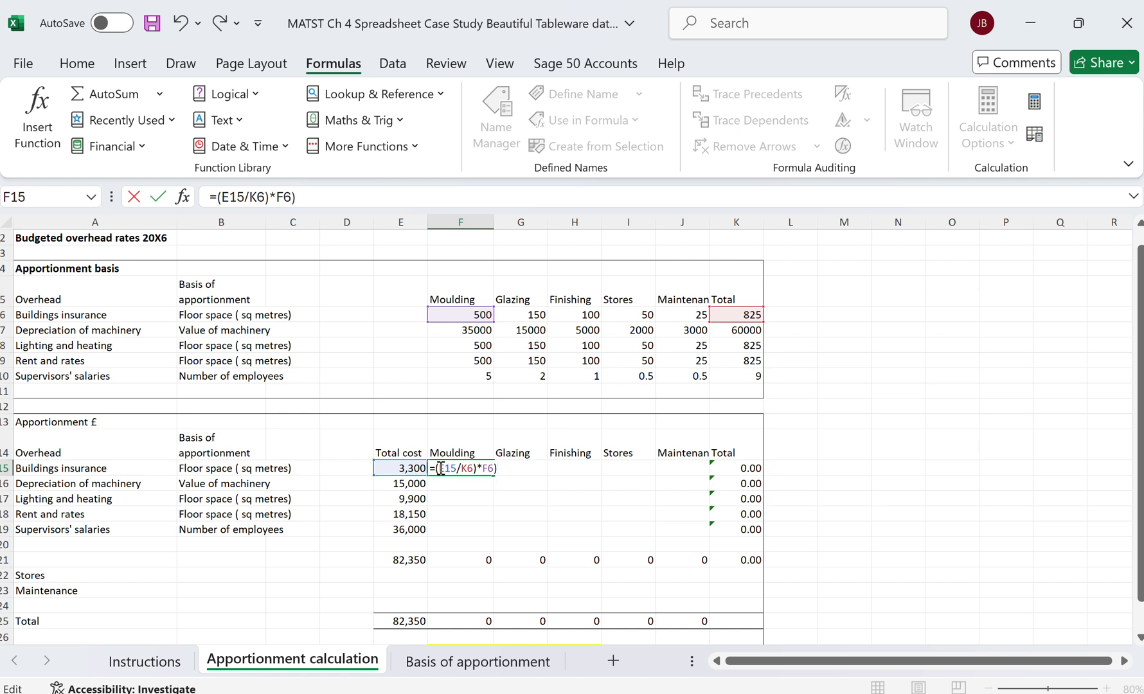
{"action": "left_click", "coordinate": [441, 467]}
{"action": "type", "text": "("}
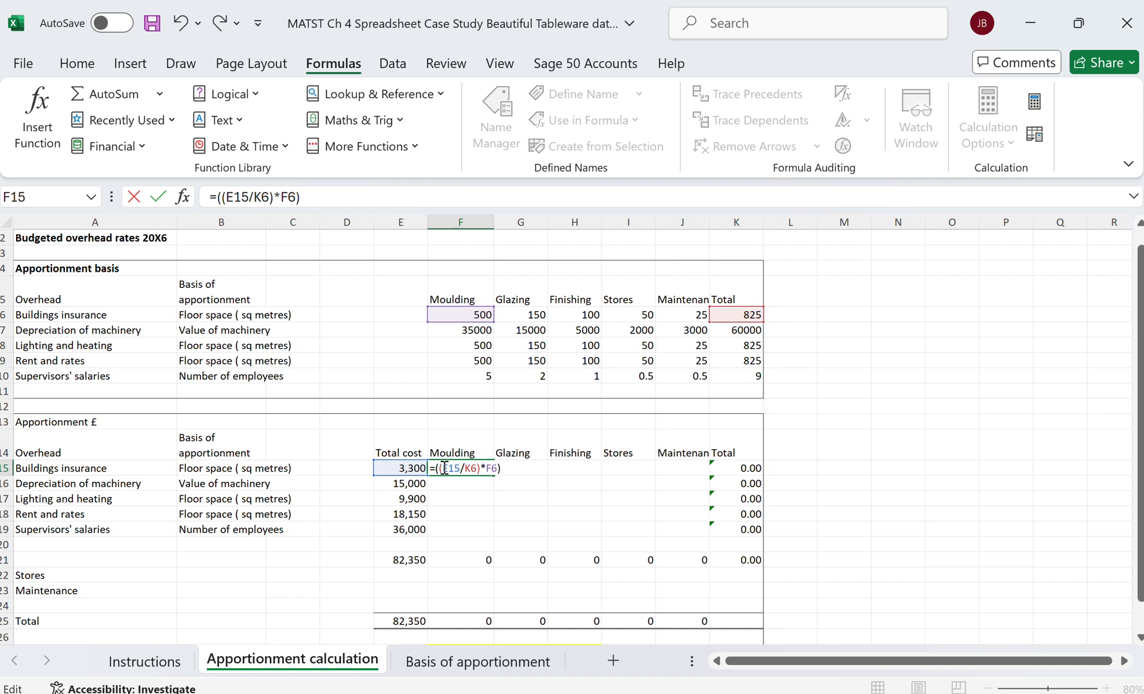
Lock the columns in the F15 formula as $E15 and $K6, and fill it across and down to J19.
{"action": "left_click", "coordinate": [445, 467]}
{"action": "type", "text": "$"}
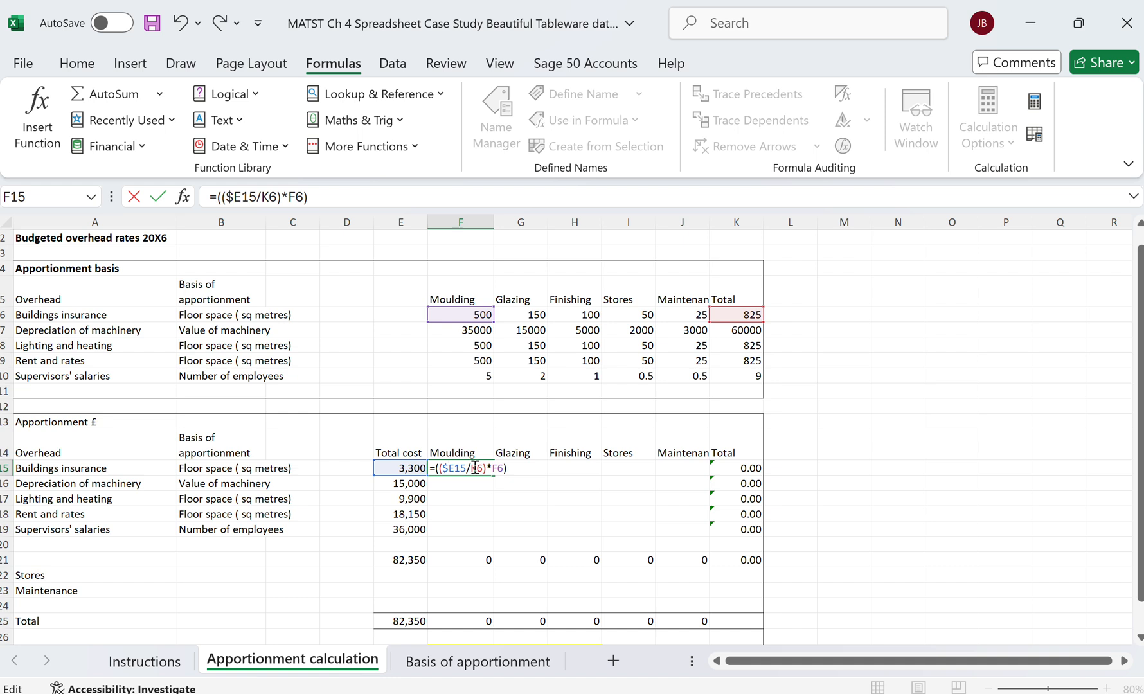
{"action": "left_click", "coordinate": [471, 467]}
{"action": "type", "text": "$"}
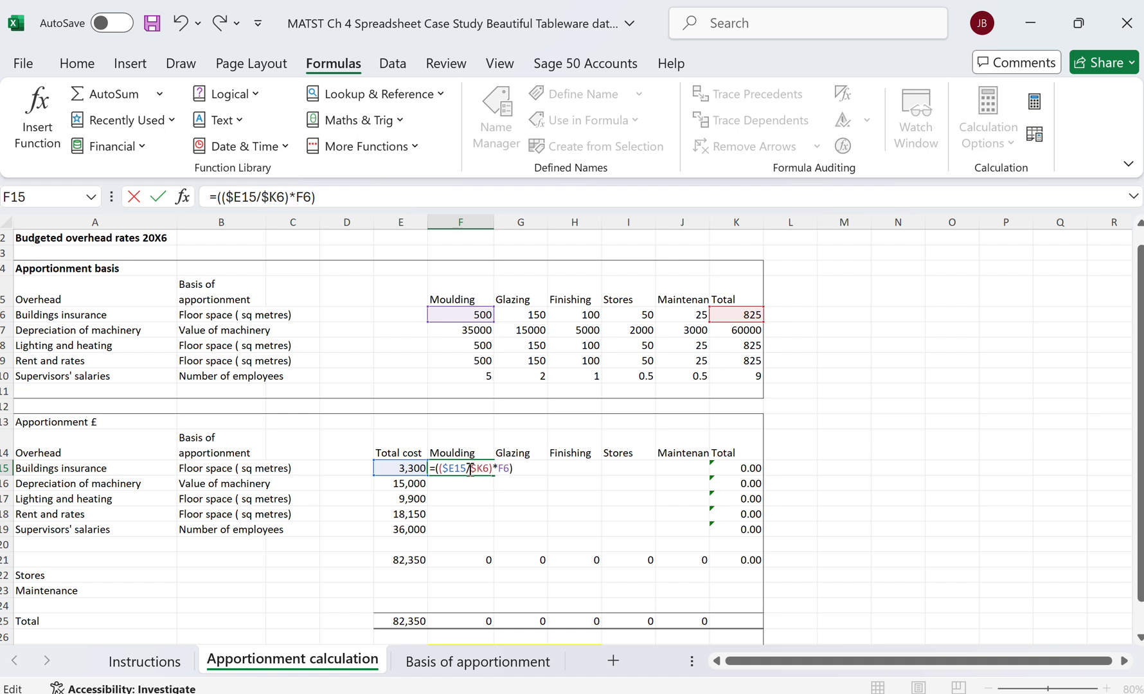
{"action": "key", "text": "Return"}
{"action": "left_click", "coordinate": [470, 469]}
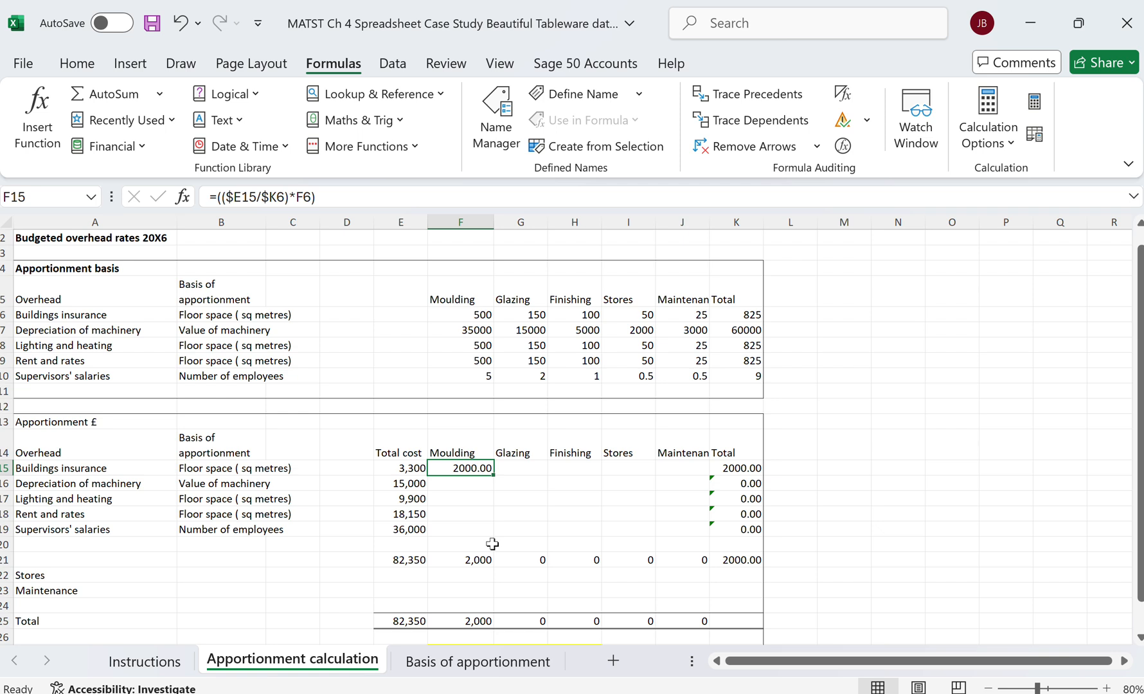
{"action": "left_click_drag", "start_coordinate": [494, 476], "coordinate": [704, 537]}
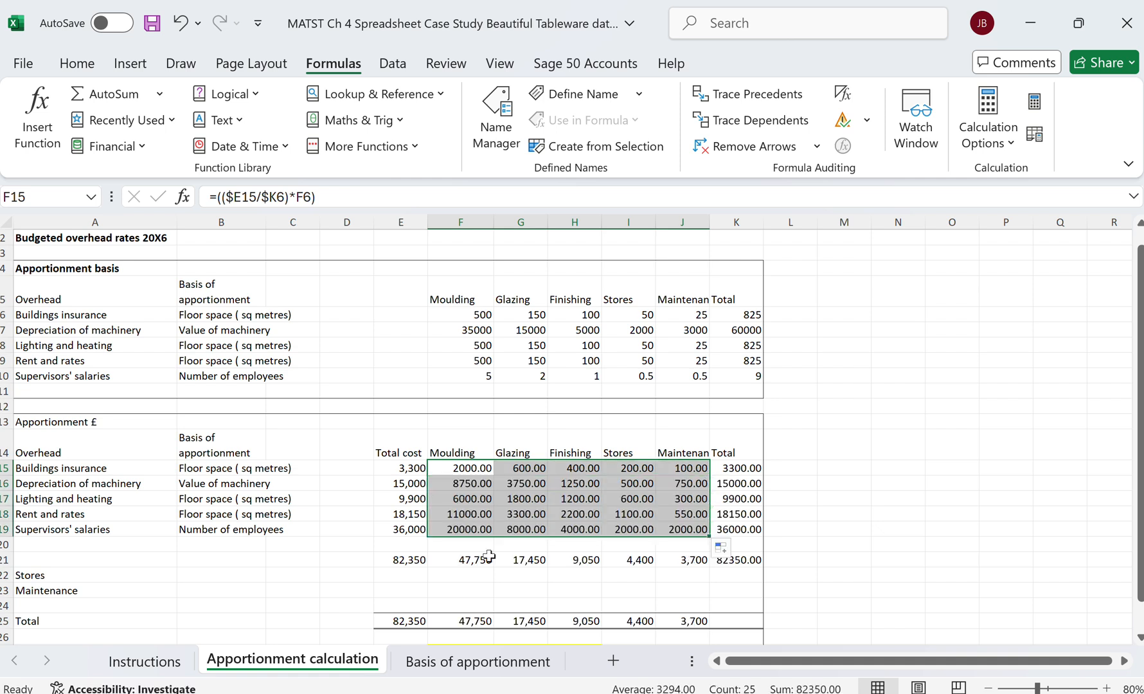
Format the Total column values in K15:K21 with no decimal places.
{"action": "left_click", "coordinate": [409, 588]}
{"action": "left_click", "coordinate": [386, 555]}
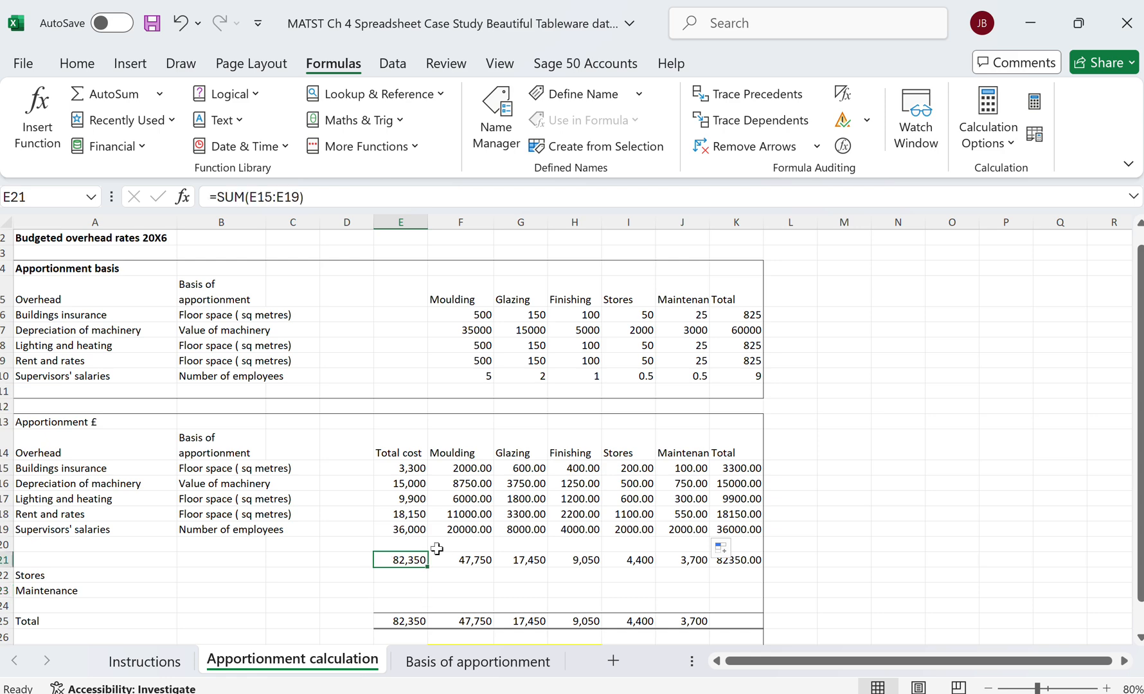
{"action": "left_click_drag", "start_coordinate": [740, 465], "coordinate": [740, 559]}
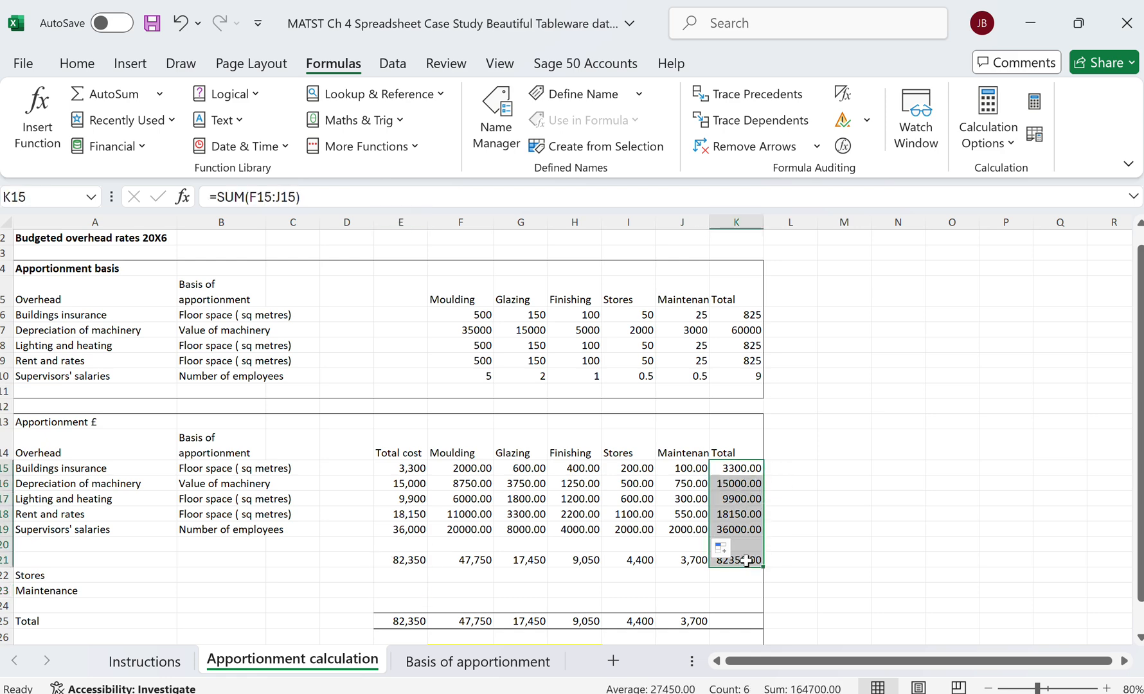
{"action": "left_click", "coordinate": [76, 63]}
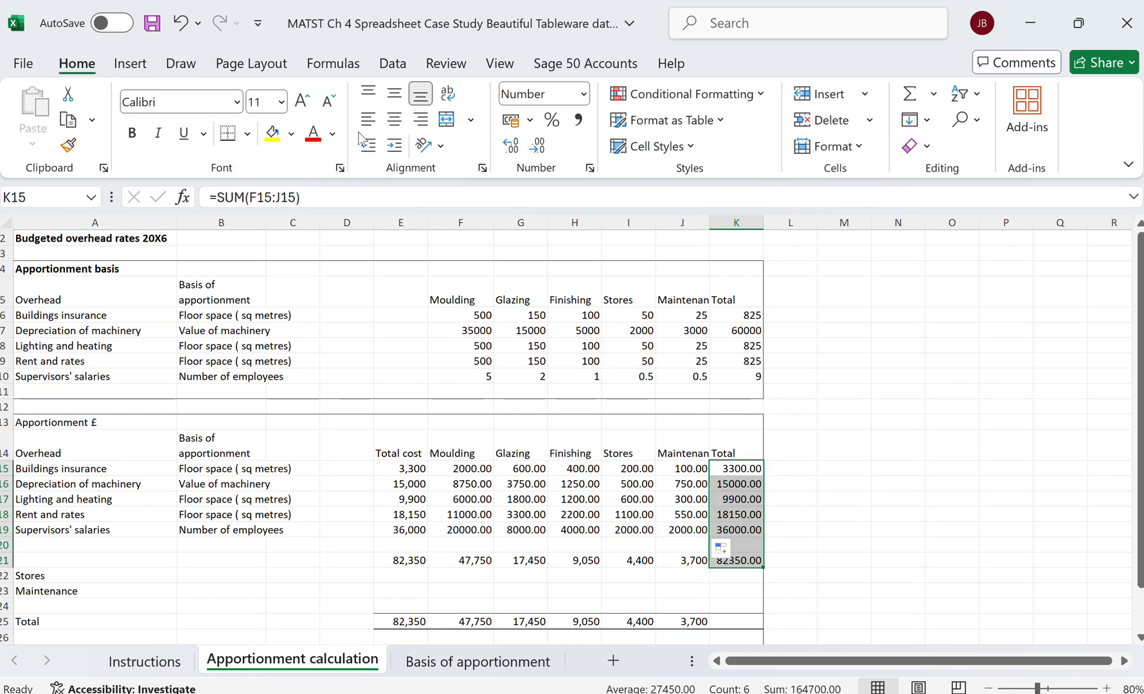
{"action": "left_click", "coordinate": [537, 146]}
{"action": "left_click", "coordinate": [537, 146]}
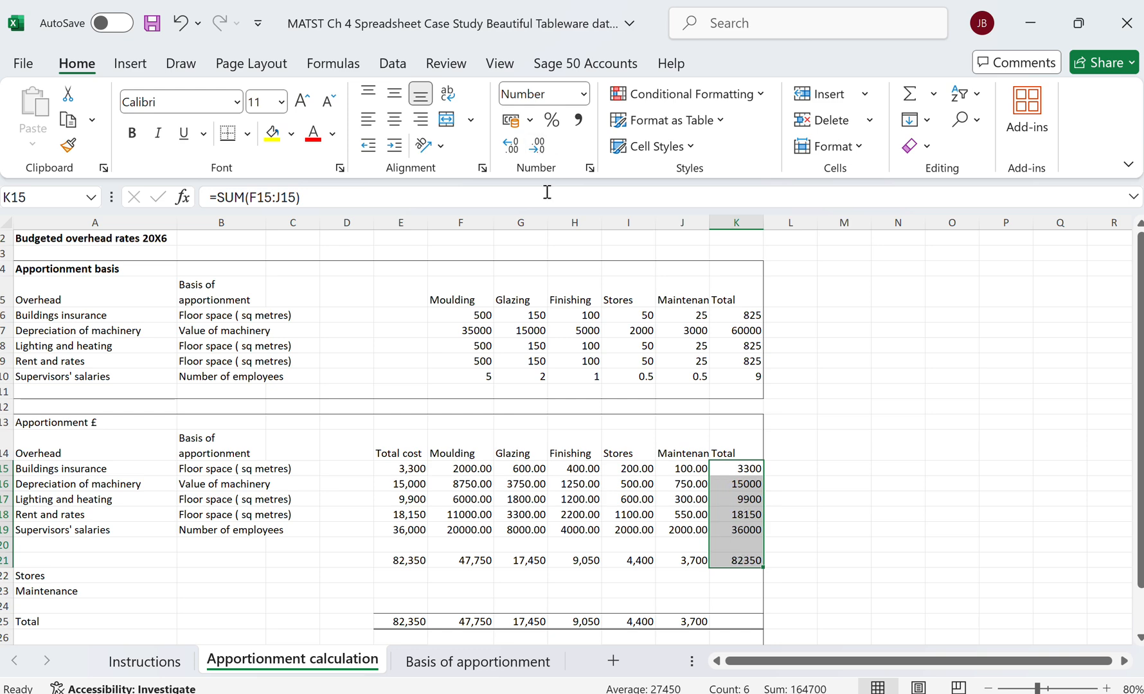
Read the SUM and IF requirements on the Instructions sheet in the other window, and select L15 in the calculation sheet.
{"action": "left_click", "coordinate": [466, 462]}
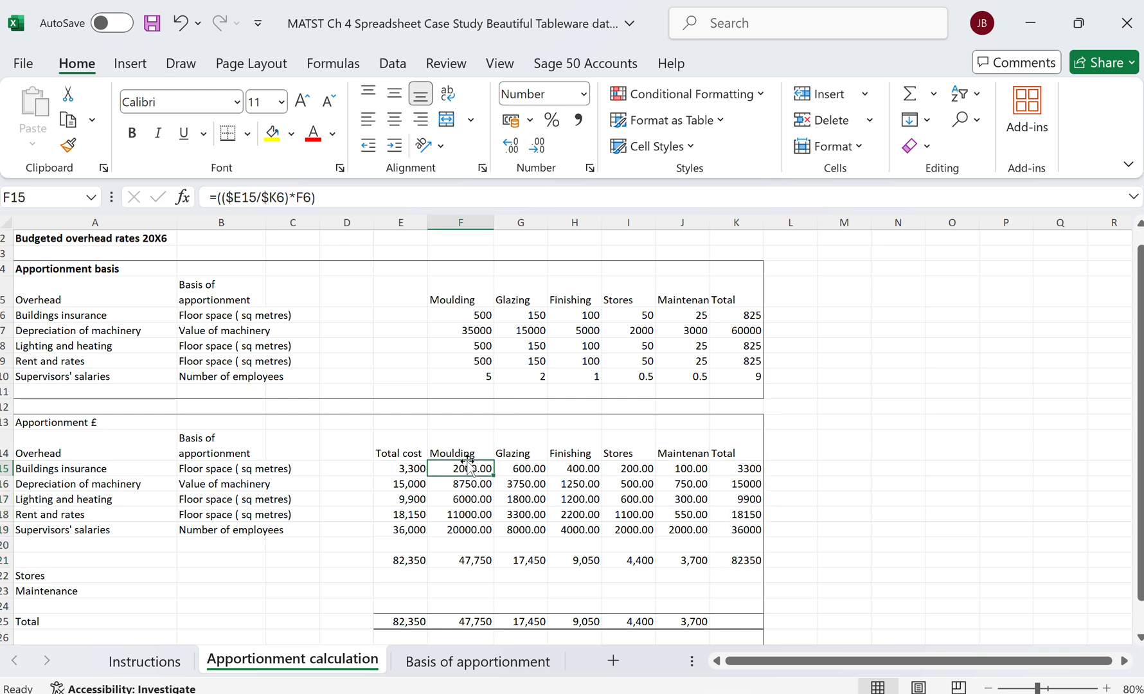
{"action": "left_click", "coordinate": [1079, 24]}
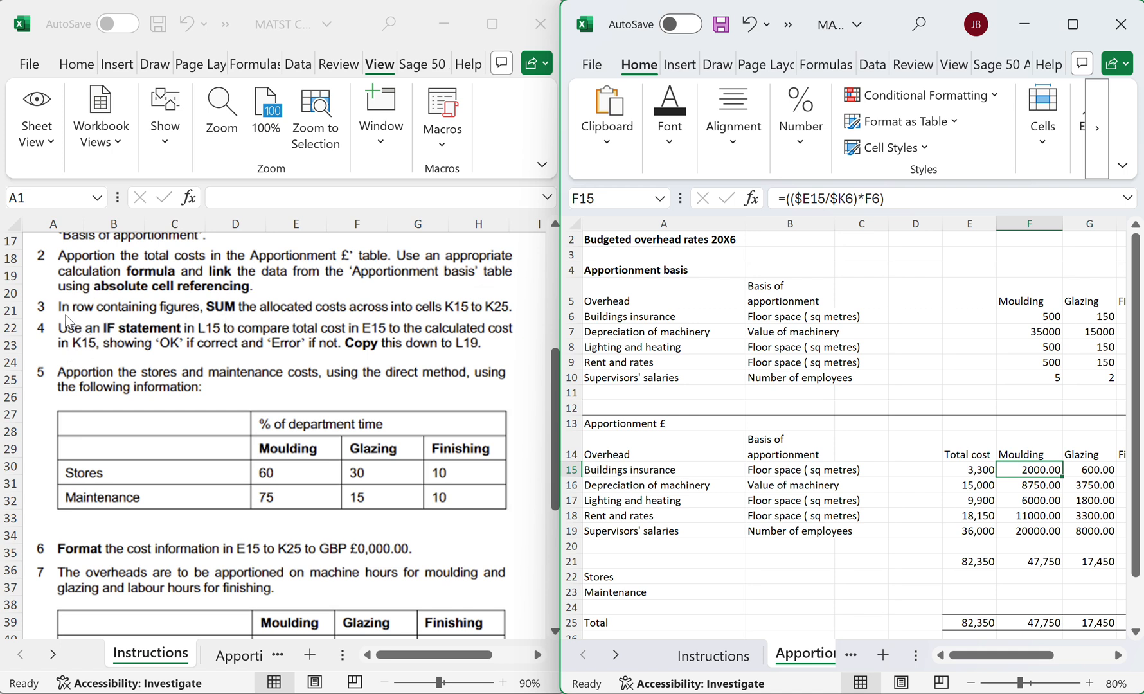
{"action": "left_click", "coordinate": [804, 504]}
{"action": "scroll", "coordinate": [802, 504], "scroll_direction": "right", "scroll_amount": 4}
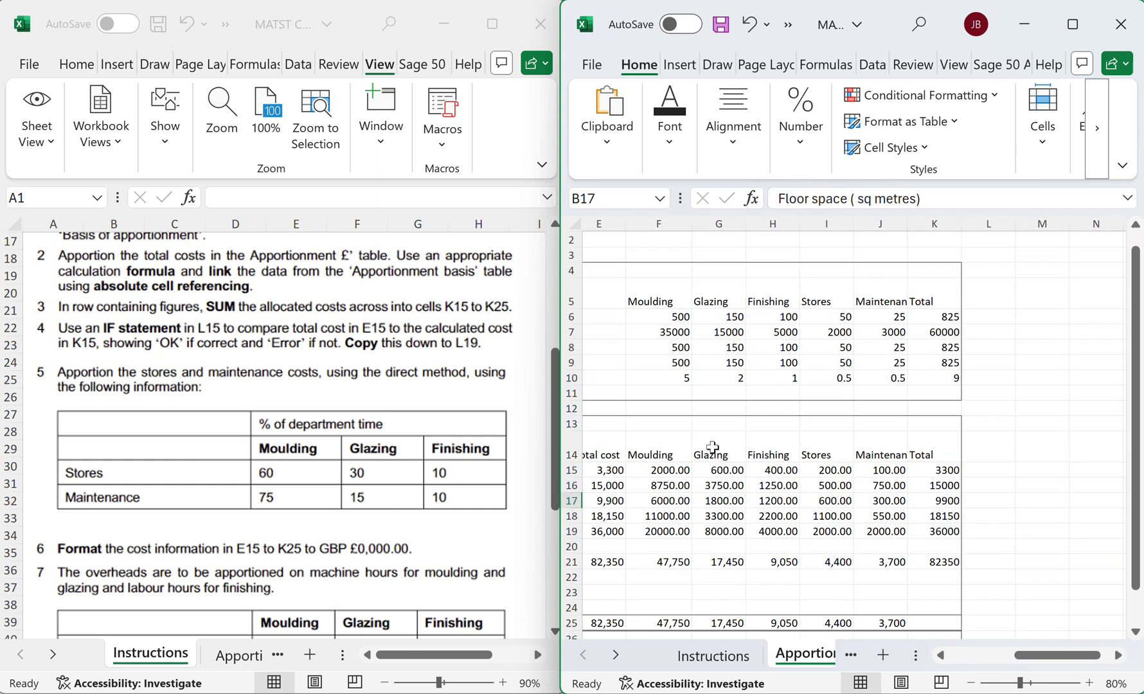
{"action": "left_click", "coordinate": [118, 389]}
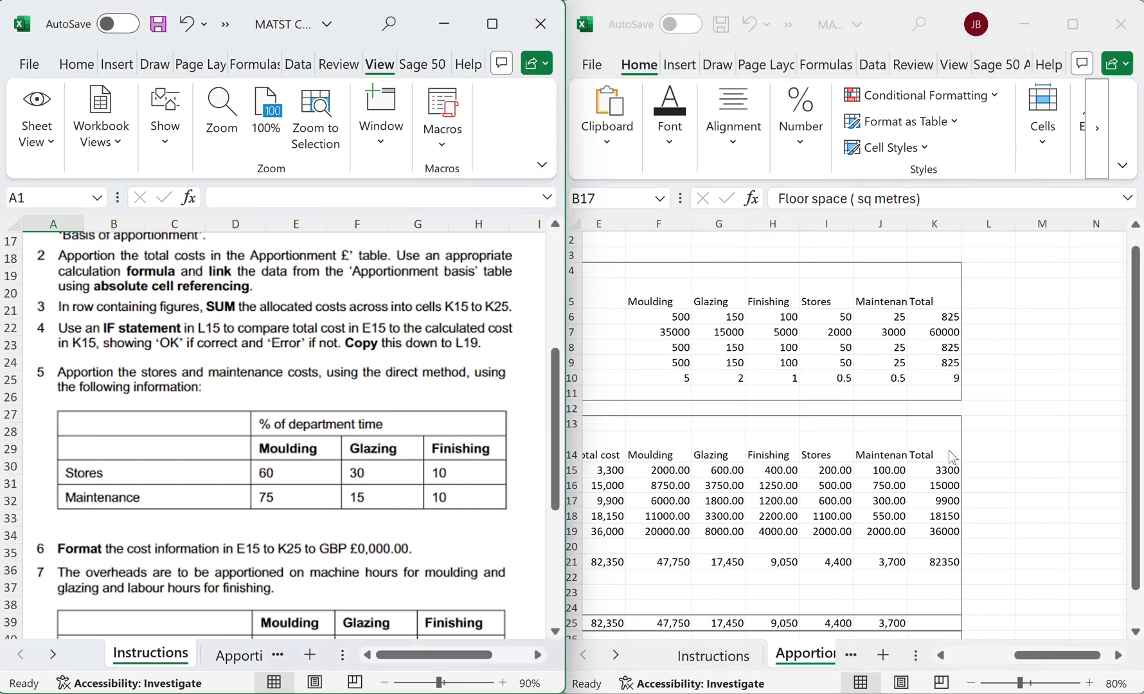
{"action": "left_click", "coordinate": [978, 469]}
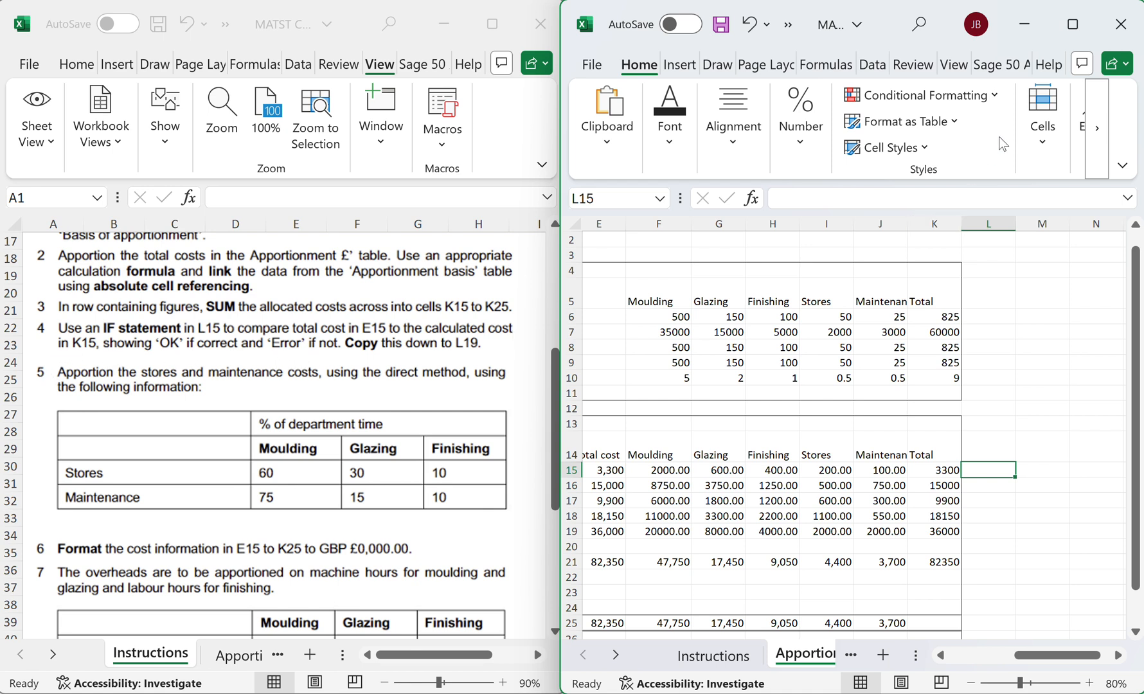
Insert an IF function in L15 with the logical test E15=K15.
{"action": "left_click", "coordinate": [1079, 26]}
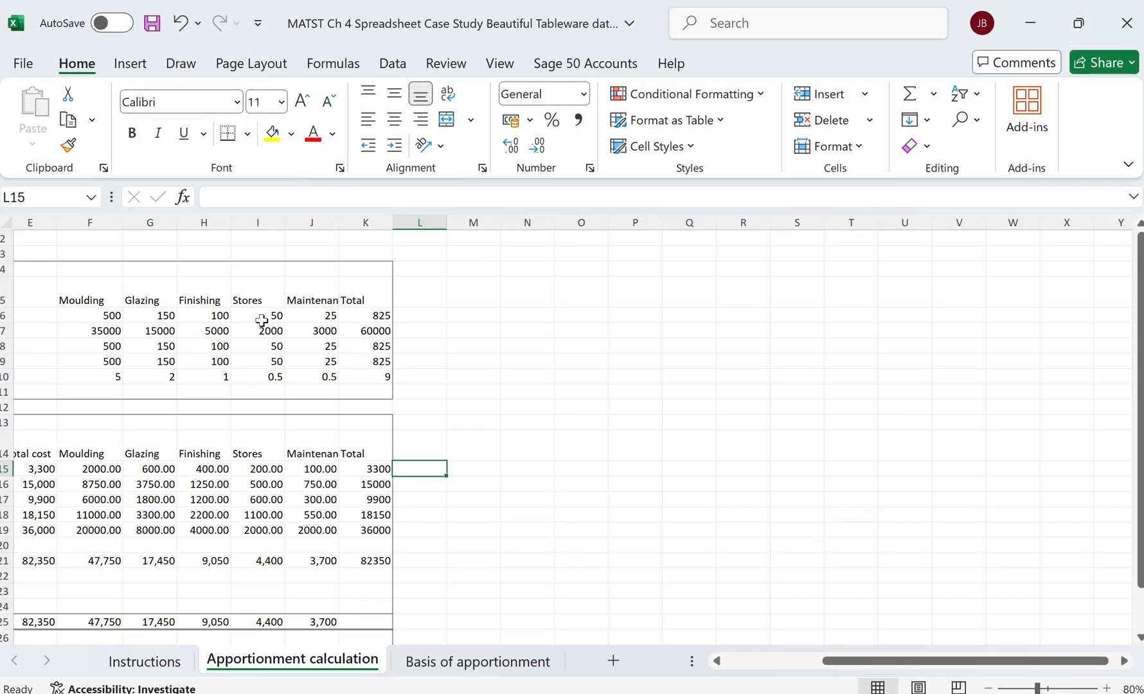
{"action": "scroll", "coordinate": [308, 341], "scroll_direction": "left", "scroll_amount": 3}
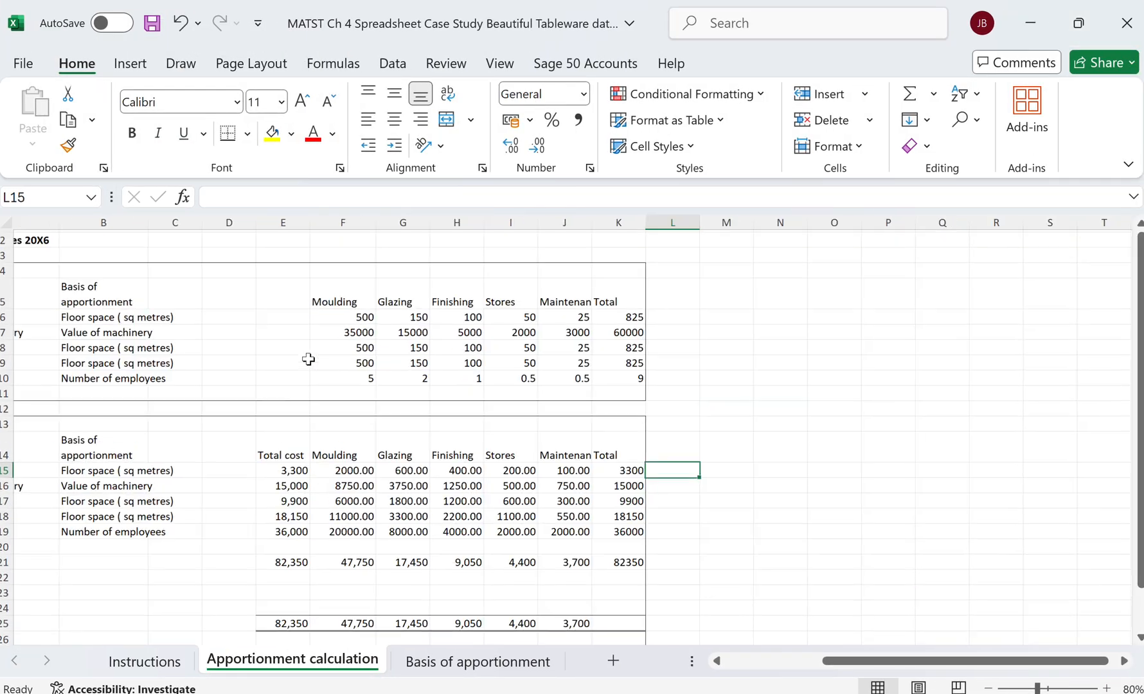
{"action": "left_click", "coordinate": [333, 63]}
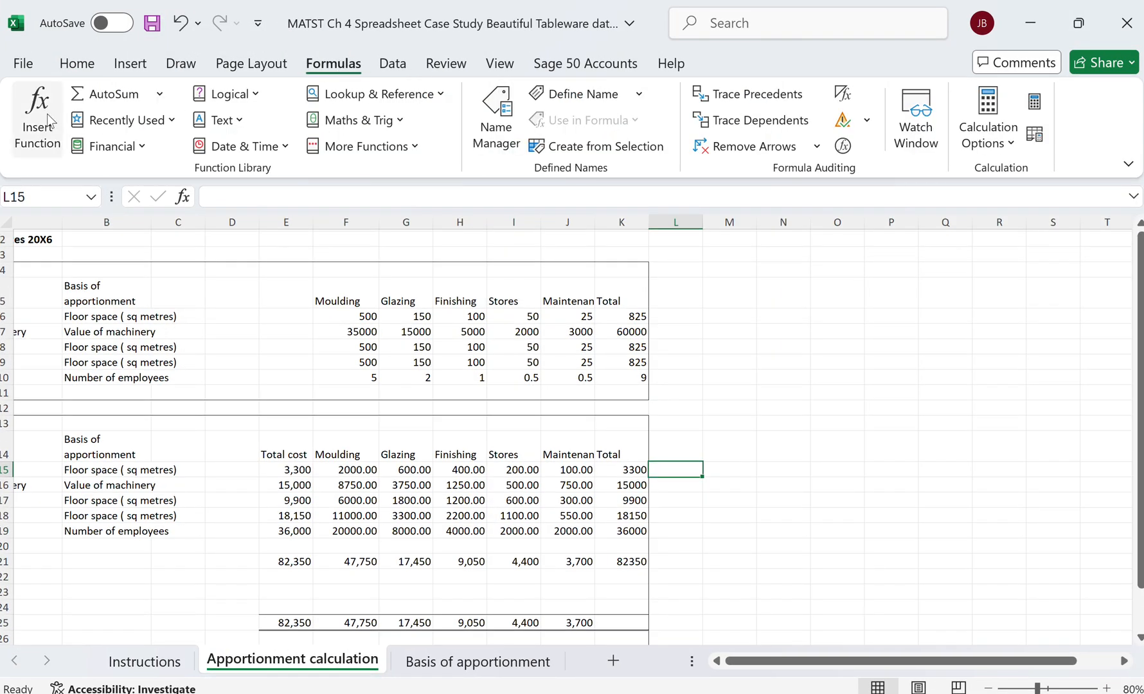
{"action": "left_click", "coordinate": [39, 119]}
{"action": "double_click", "coordinate": [407, 428]}
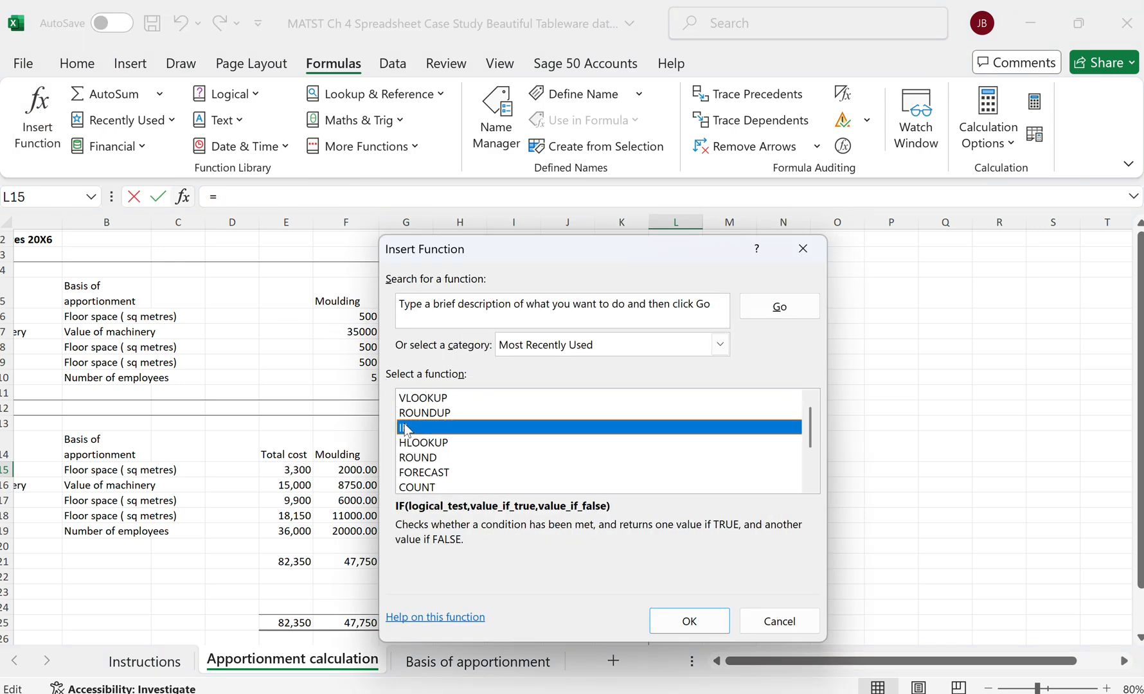
{"action": "left_click_drag", "start_coordinate": [566, 295], "coordinate": [326, 92]}
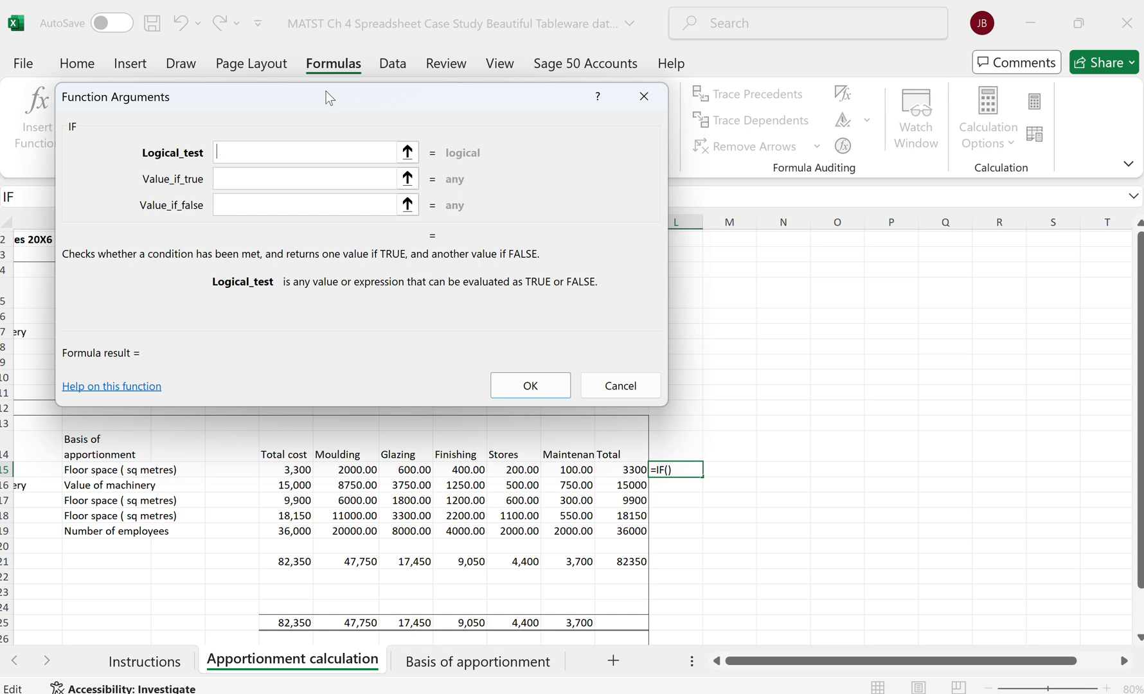
{"action": "left_click_drag", "start_coordinate": [330, 98], "coordinate": [908, 13]}
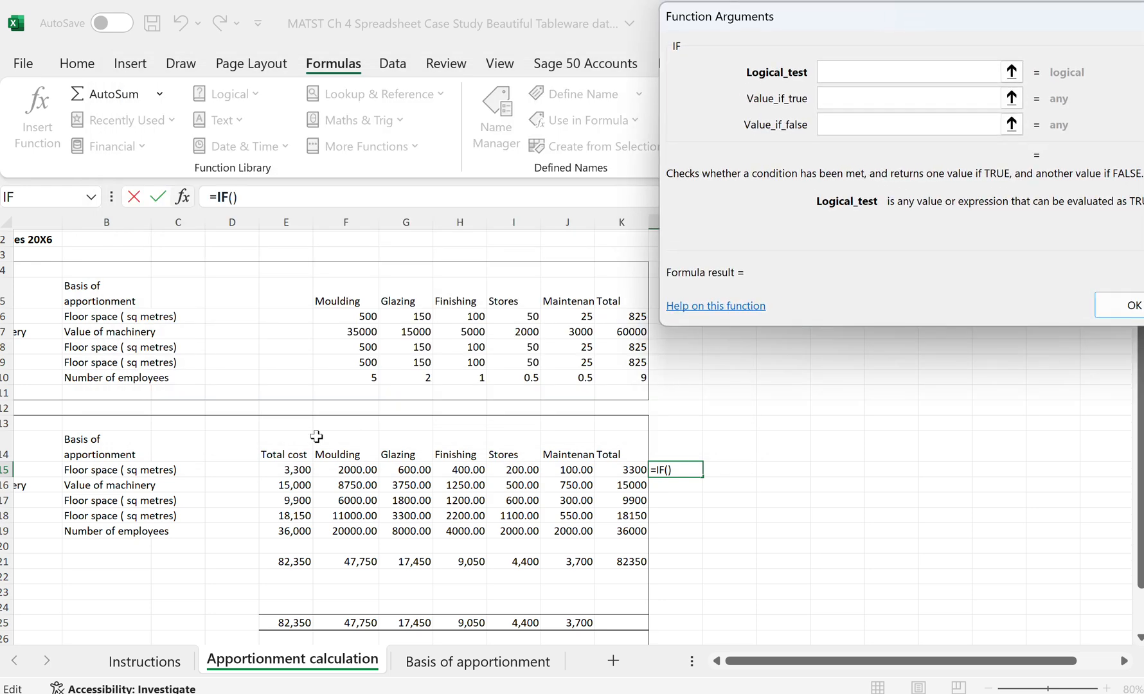
{"action": "left_click", "coordinate": [281, 472]}
{"action": "type", "text": "="}
{"action": "left_click", "coordinate": [621, 470]}
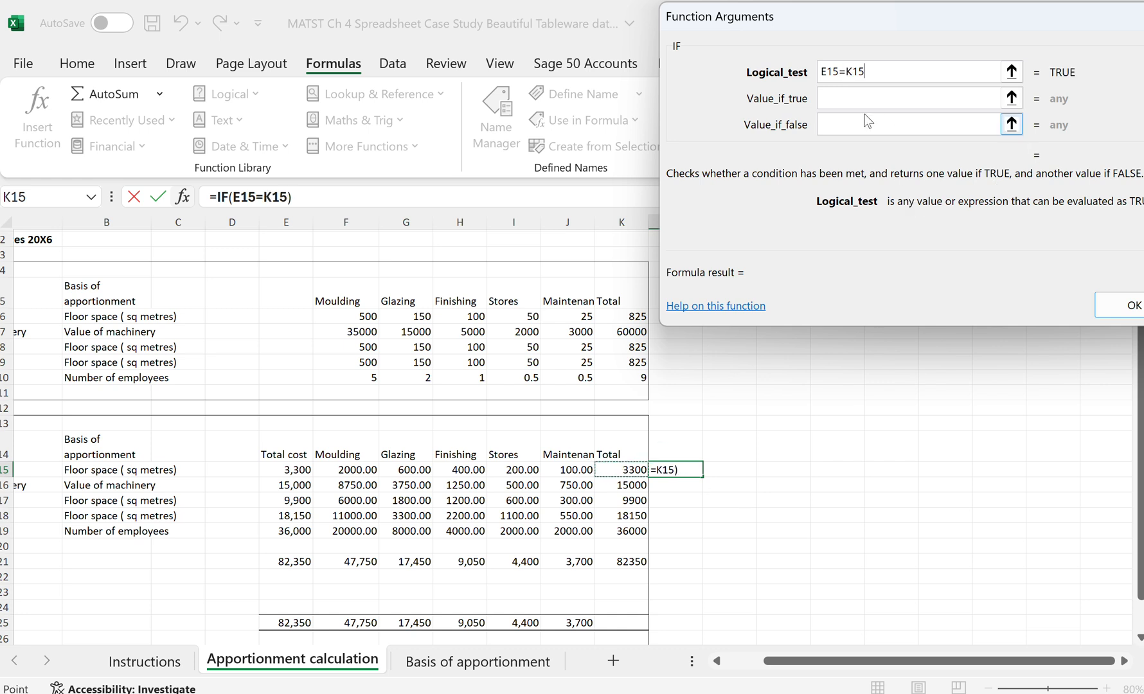
Make the L15 IF function return "OK" when true and "Error" when false, and complete the formula.
{"action": "left_click", "coordinate": [845, 99]}
{"action": "type", "text": "OK"}
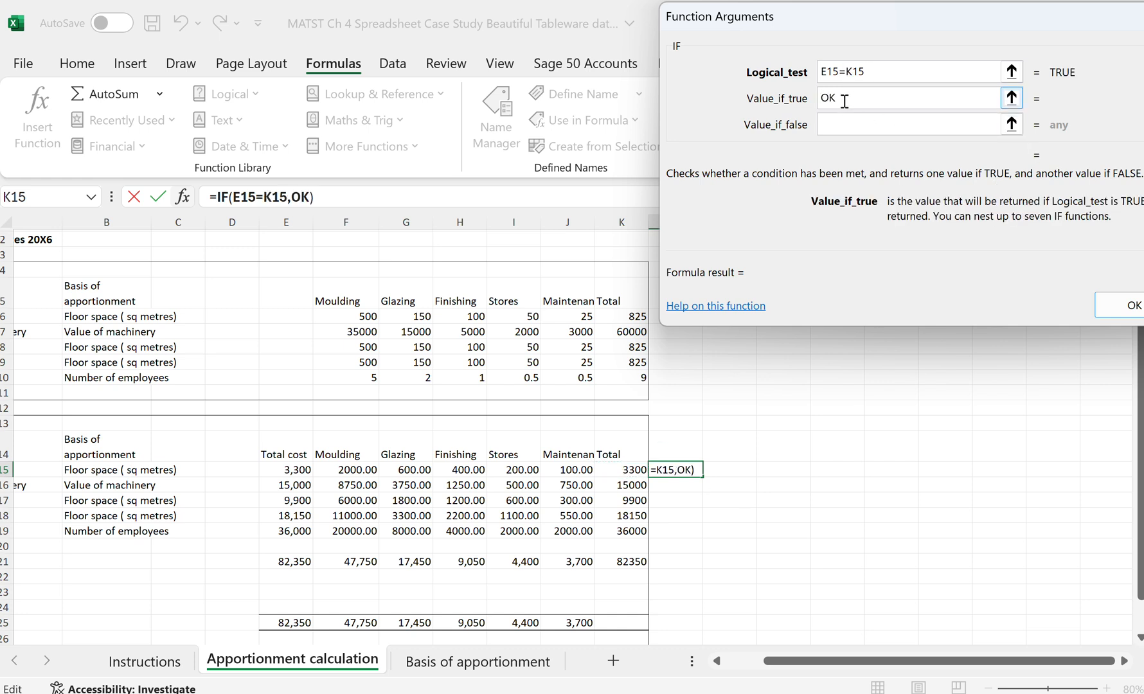
{"action": "left_click", "coordinate": [834, 123]}
{"action": "type", "text": "Error"}
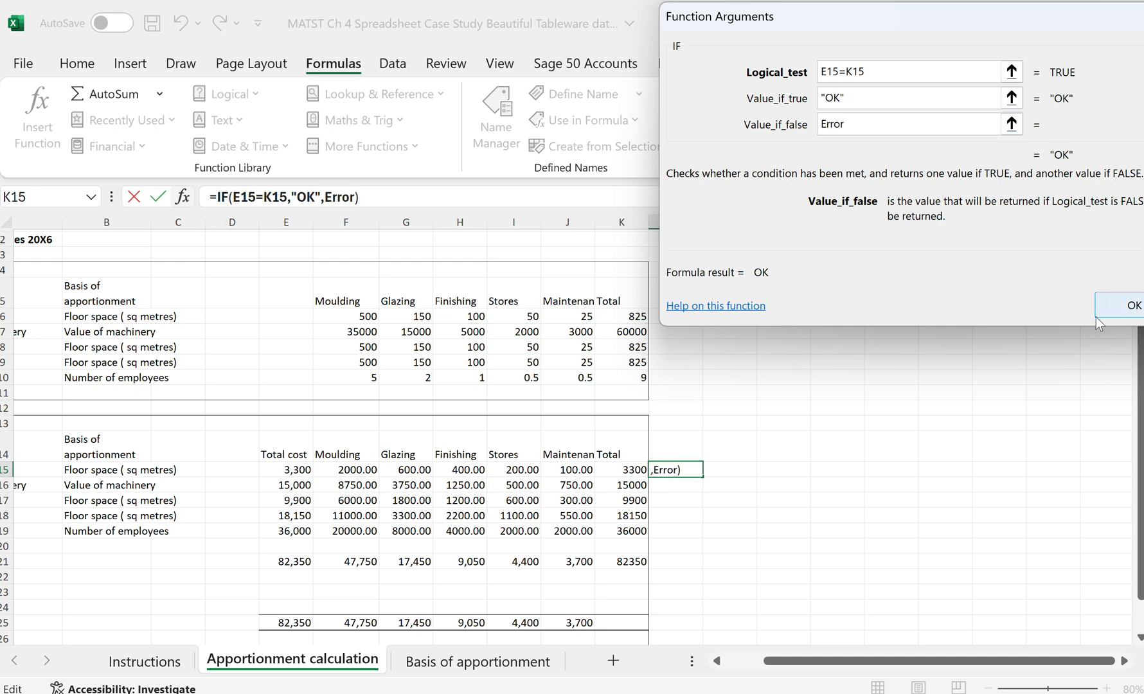
{"action": "left_click", "coordinate": [1116, 313]}
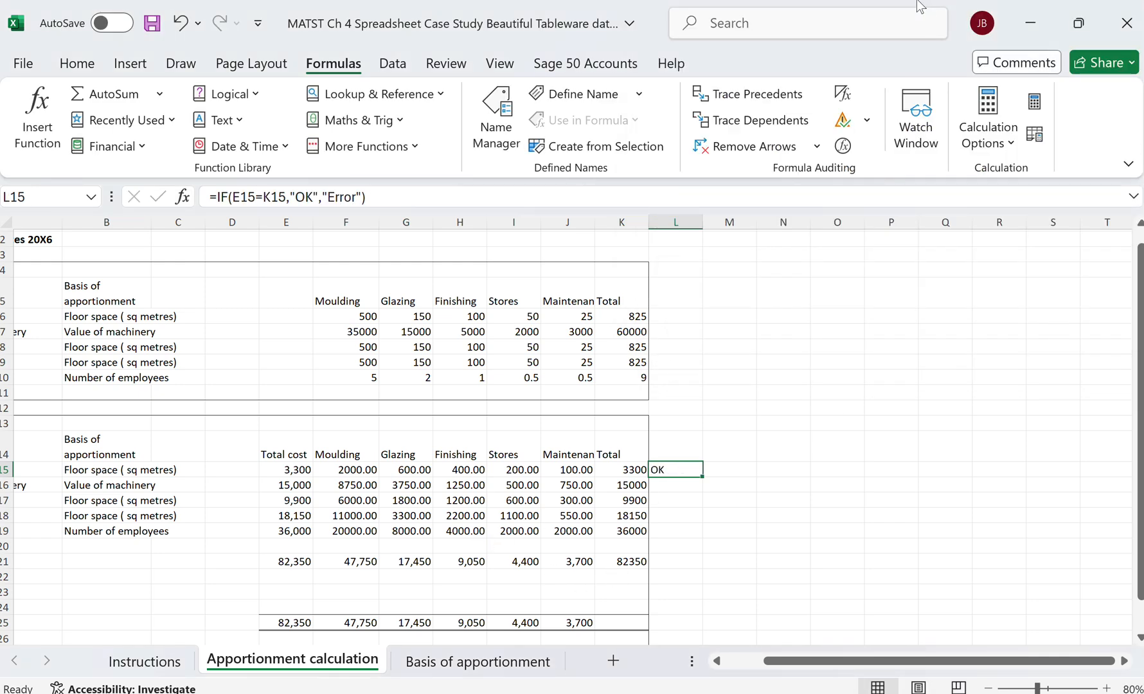
Copy the IF check from L15 down to L19, following instruction 4.
{"action": "left_click", "coordinate": [1078, 23]}
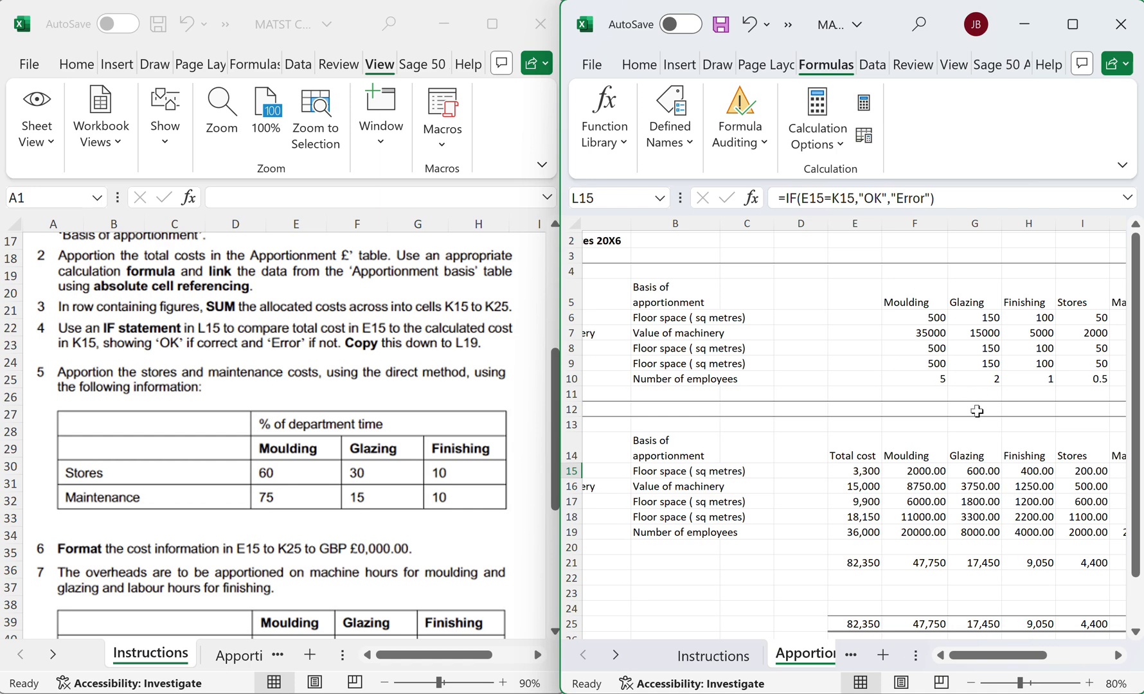
{"action": "scroll", "coordinate": [826, 506], "scroll_direction": "right", "scroll_amount": 5}
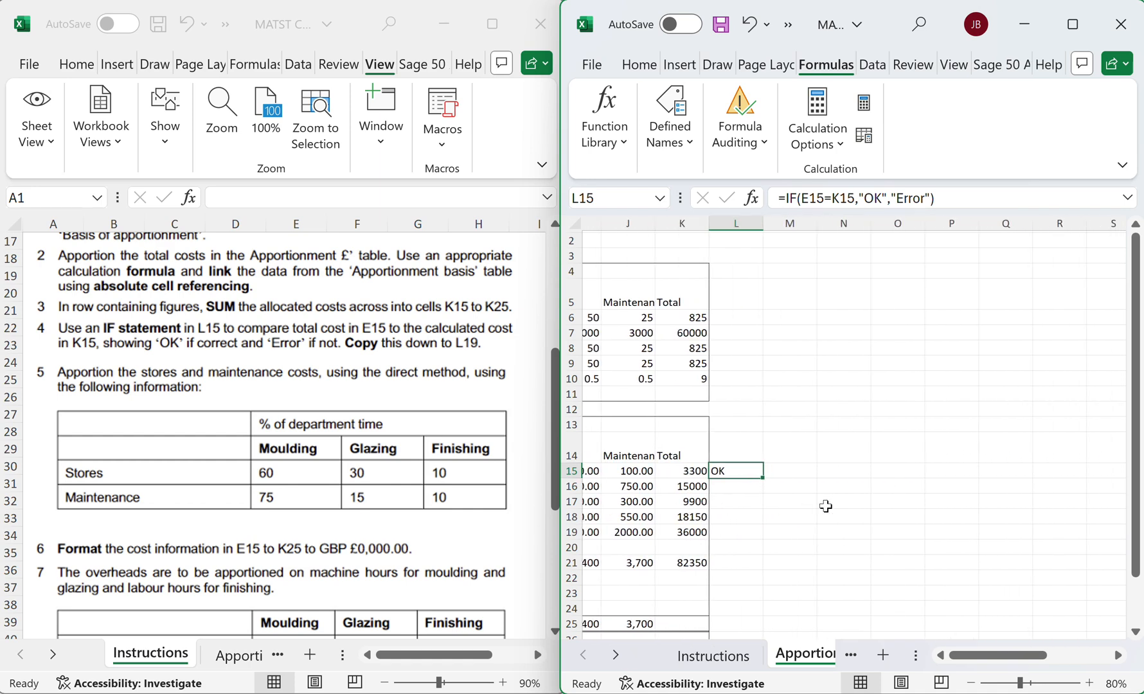
{"action": "scroll", "coordinate": [826, 506], "scroll_direction": "left", "scroll_amount": 1}
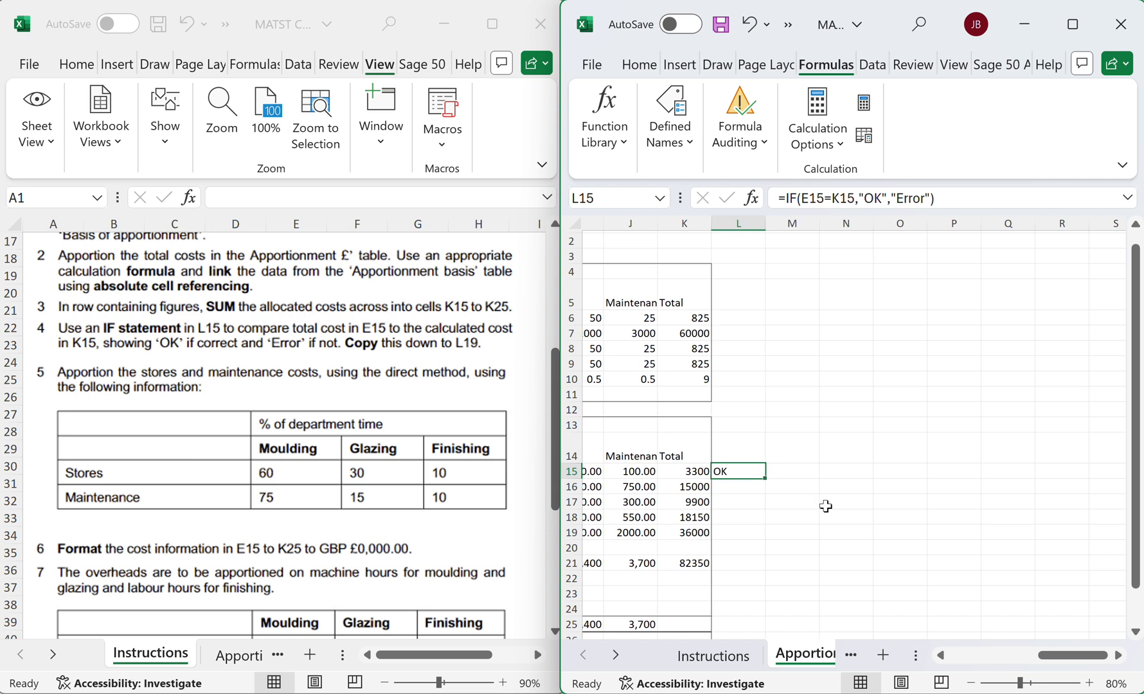
{"action": "scroll", "coordinate": [826, 506], "scroll_direction": "left", "scroll_amount": 2}
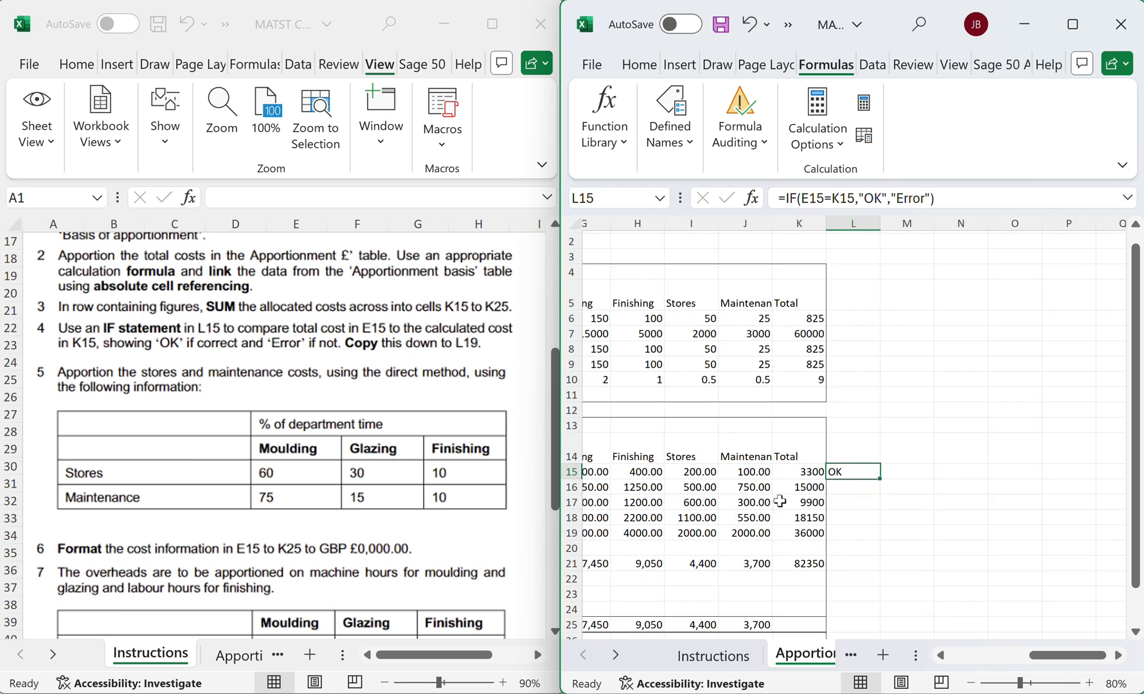
{"action": "left_click_drag", "start_coordinate": [879, 479], "coordinate": [874, 538]}
{"action": "left_click", "coordinate": [777, 532]}
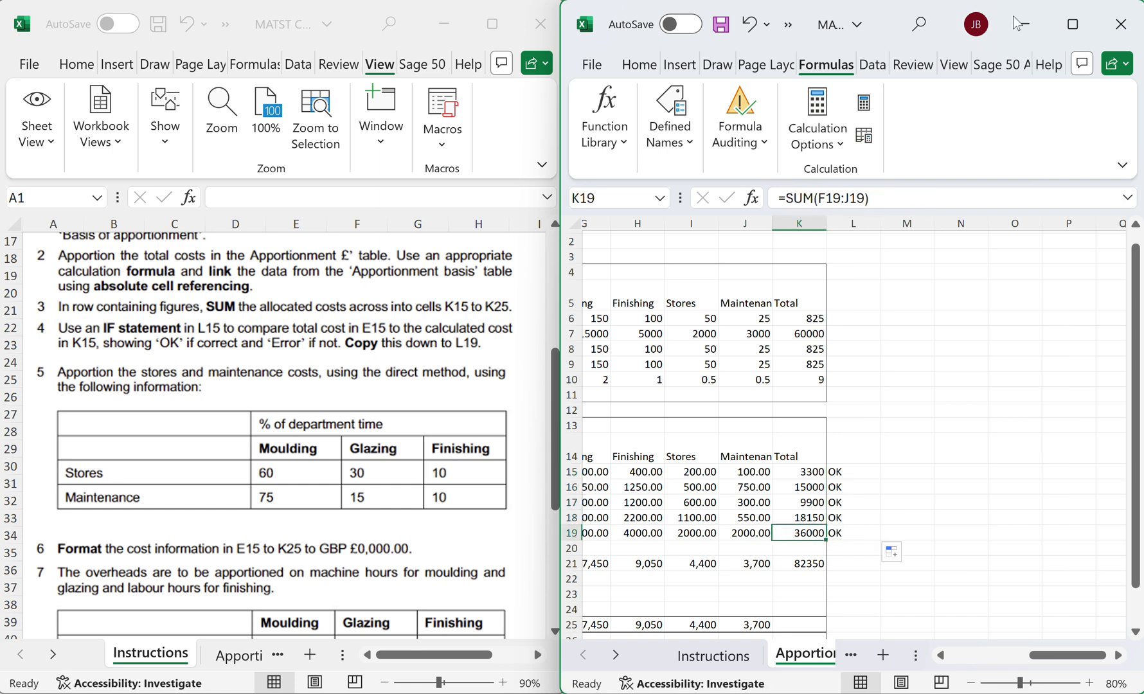
{"action": "left_click", "coordinate": [759, 290]}
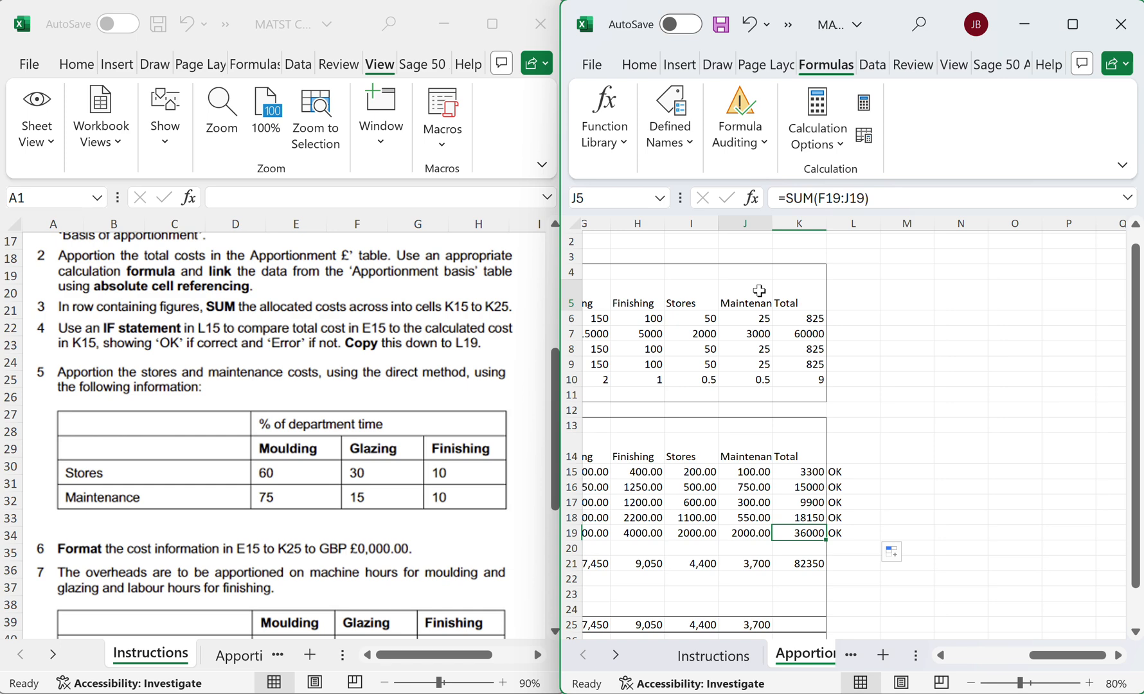
Enter =-I21 in I22 on the Stores row to take the stores cost out of the Stores column.
{"action": "scroll", "coordinate": [759, 290], "scroll_direction": "left", "scroll_amount": 6}
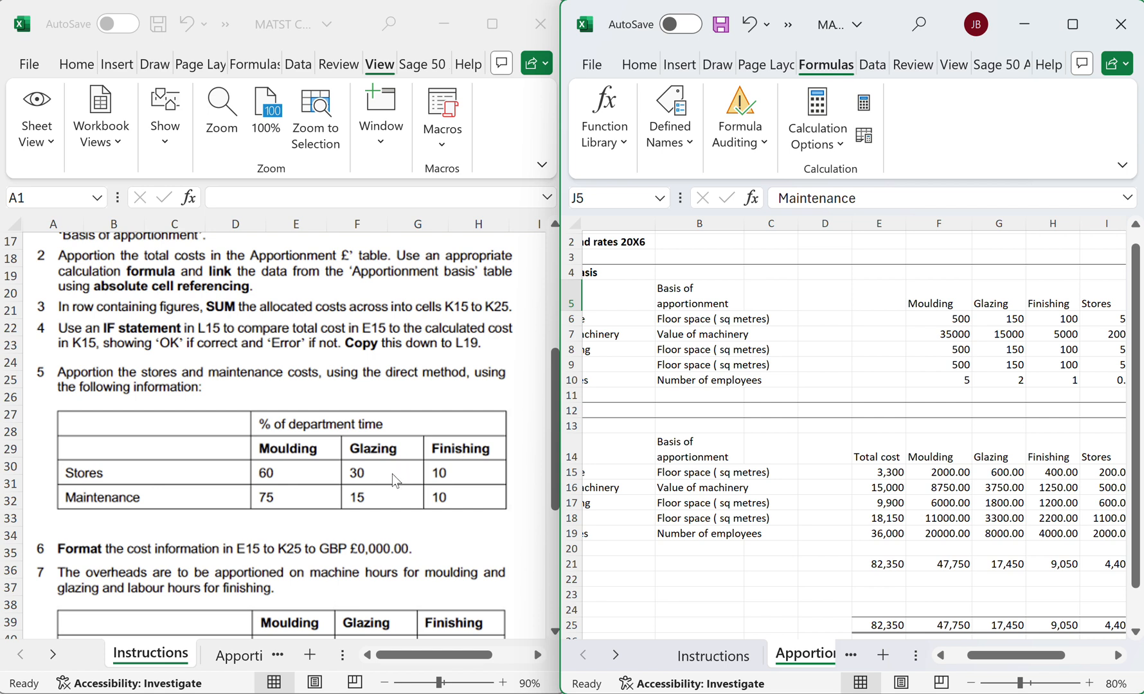
{"action": "left_click", "coordinate": [748, 513]}
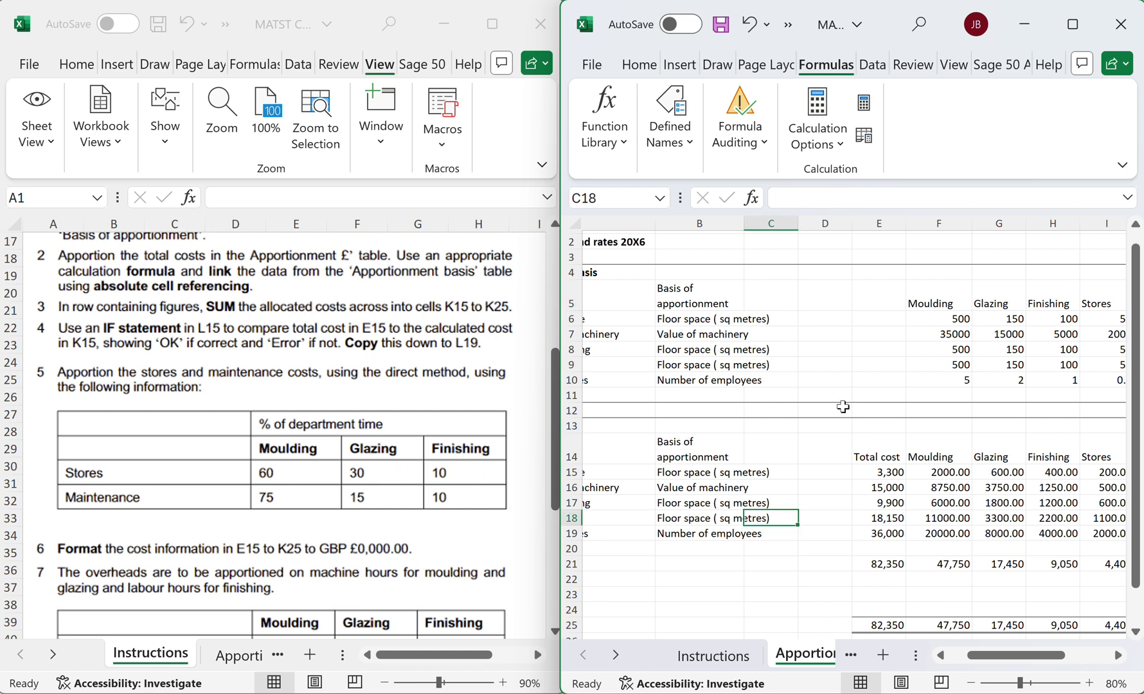
{"action": "left_click", "coordinate": [1073, 25]}
{"action": "scroll", "coordinate": [561, 509], "scroll_direction": "down", "scroll_amount": 1}
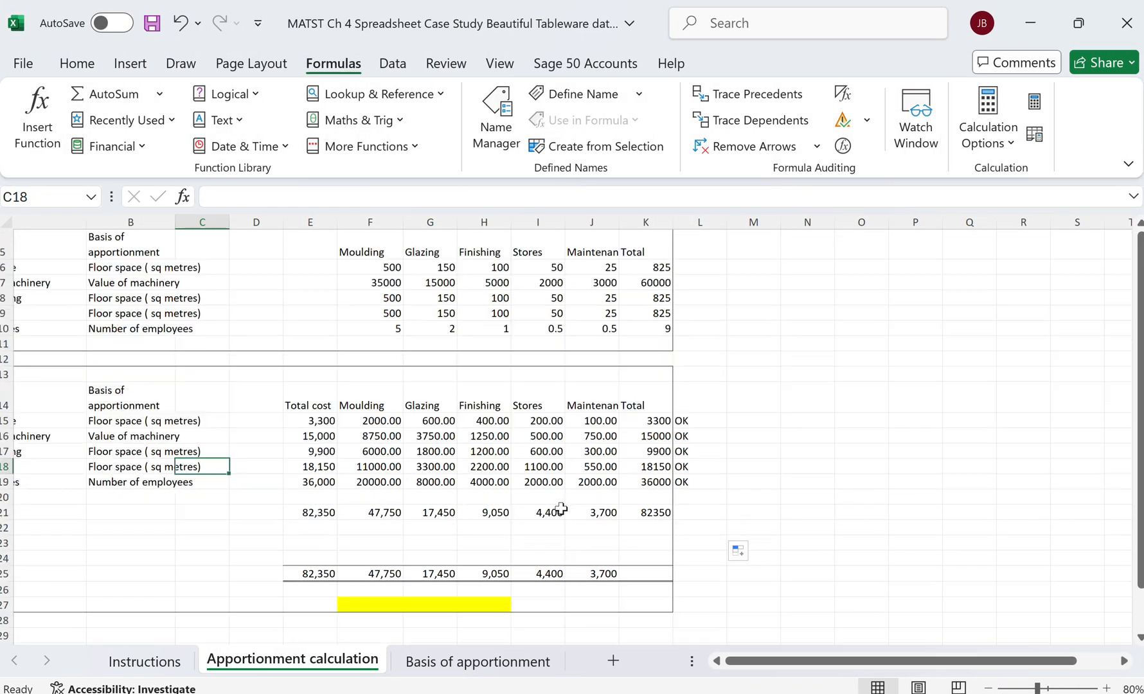
{"action": "scroll", "coordinate": [561, 509], "scroll_direction": "down", "scroll_amount": 1}
{"action": "scroll", "coordinate": [561, 509], "scroll_direction": "left", "scroll_amount": 1}
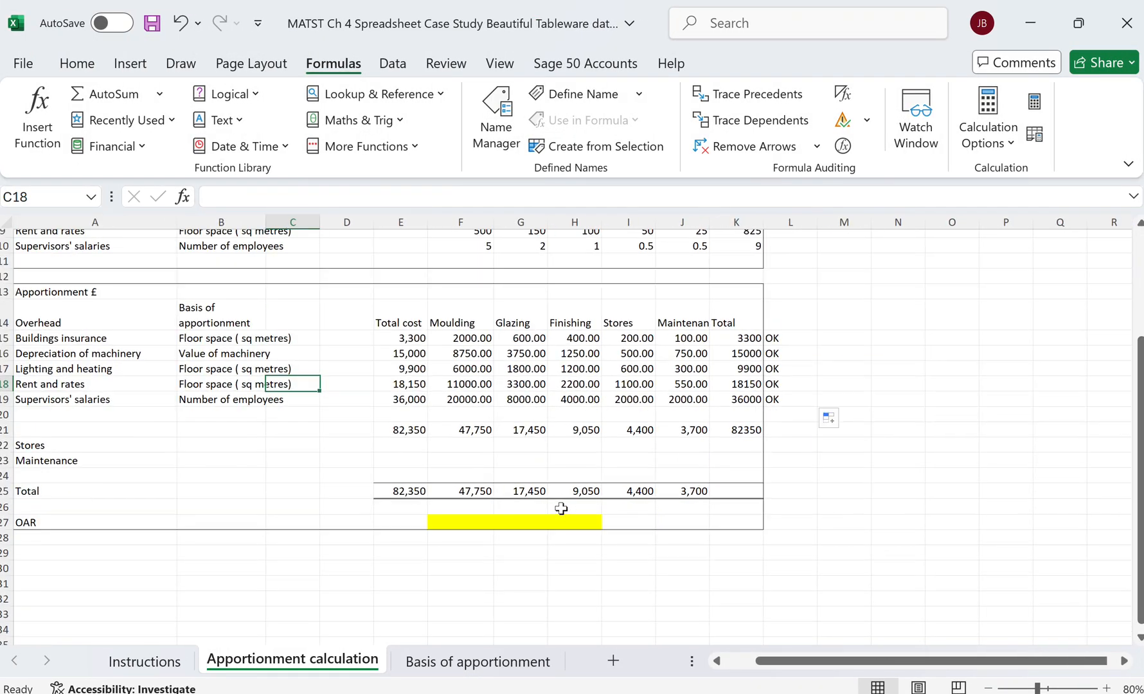
{"action": "left_click", "coordinate": [631, 454]}
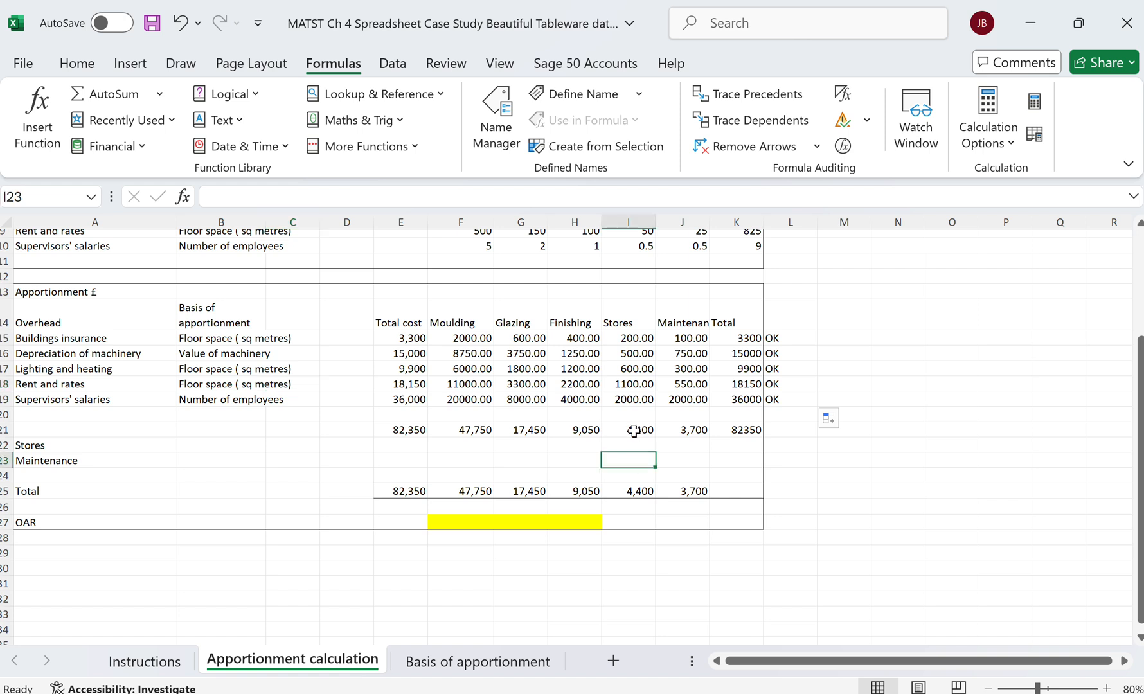
{"action": "double_click", "coordinate": [631, 445]}
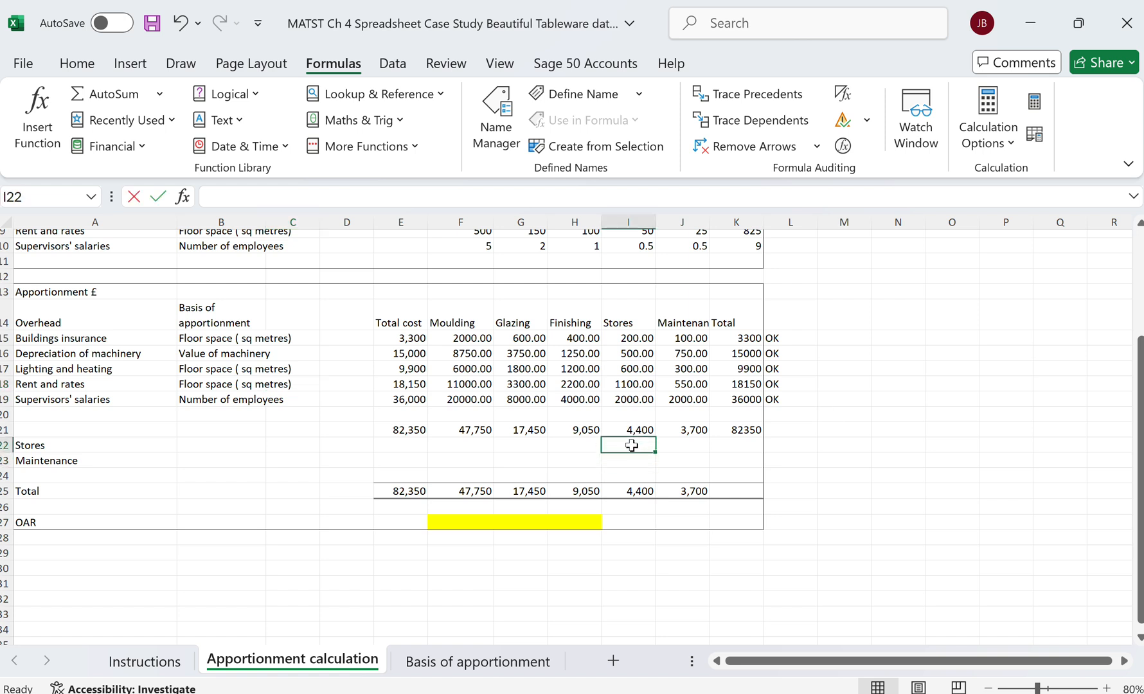
{"action": "type", "text": "=-"}
{"action": "left_click", "coordinate": [619, 425]}
{"action": "key", "text": "Return"}
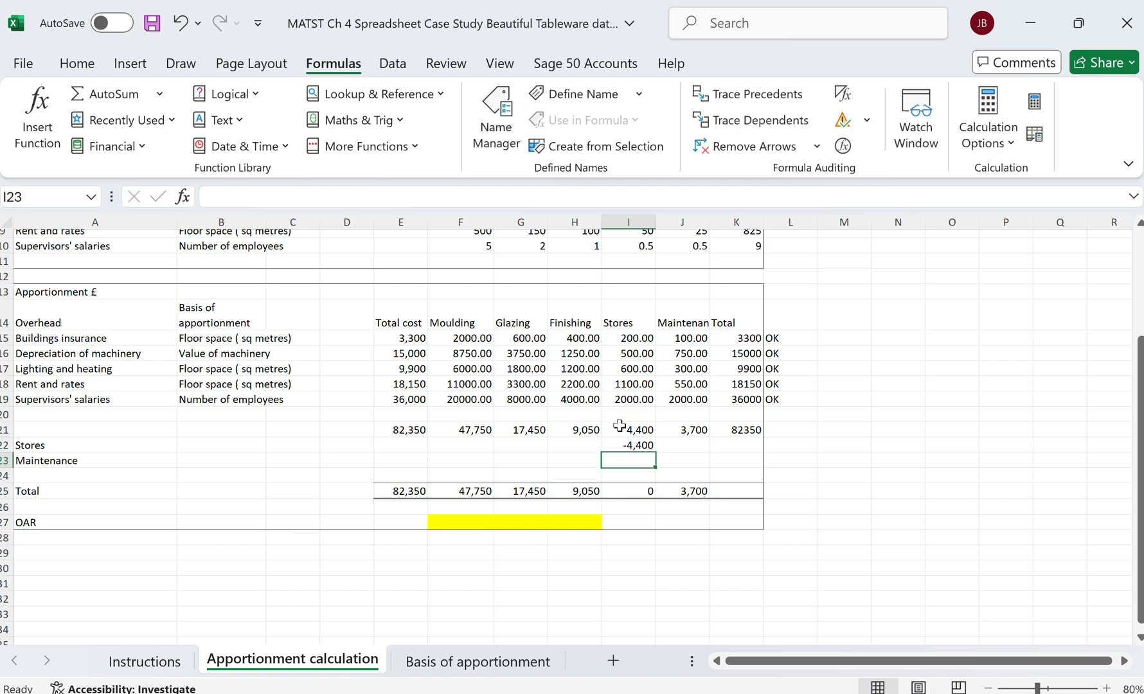
Apportion 60% of the stores cost to Moulding by entering =(I21*60%) in F22.
{"action": "left_click", "coordinate": [1078, 23]}
{"action": "mouse_move", "coordinate": [1079, 29]}
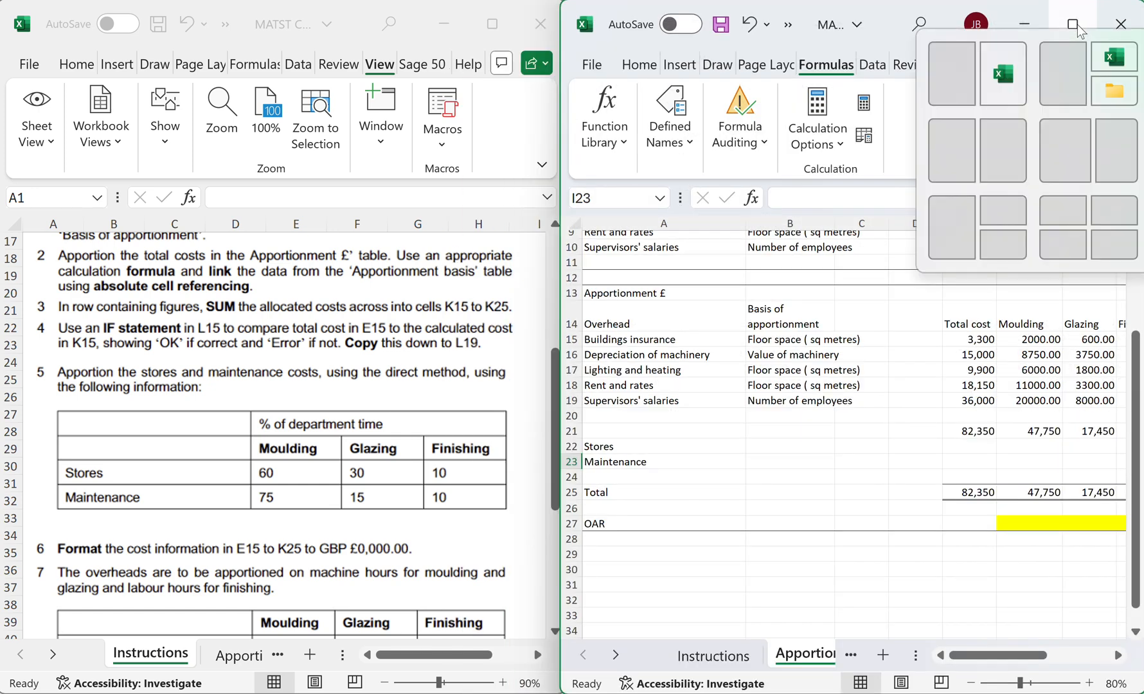
{"action": "left_click", "coordinate": [1023, 448]}
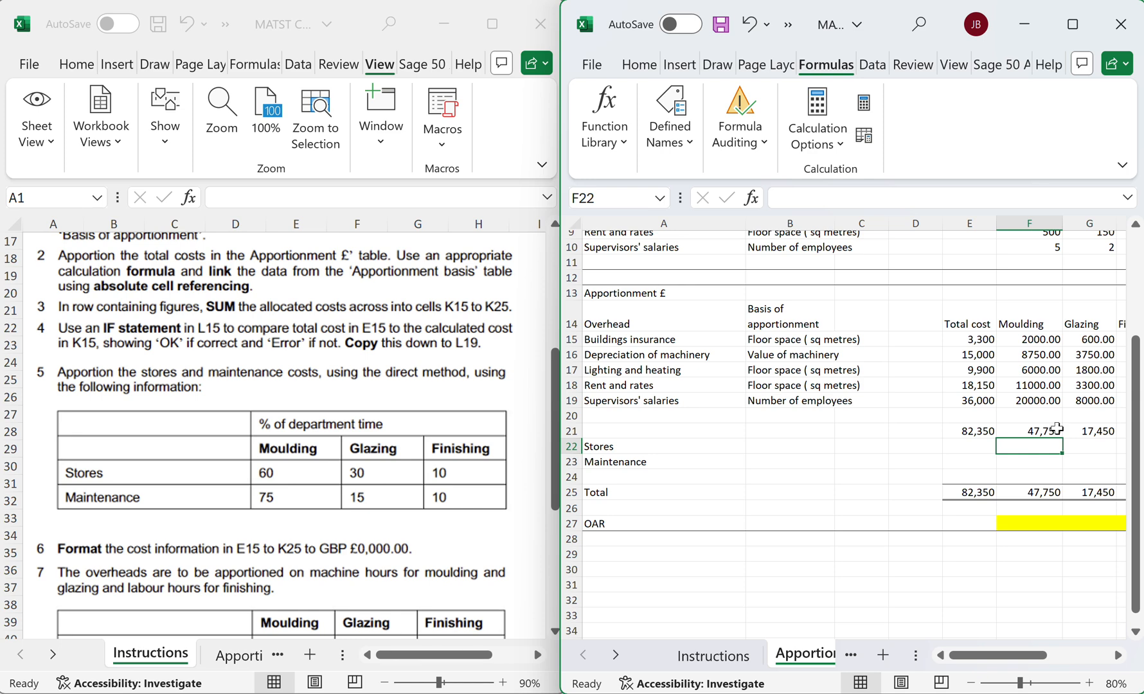
{"action": "left_click", "coordinate": [1063, 23]}
{"action": "mouse_move", "coordinate": [1062, 21]}
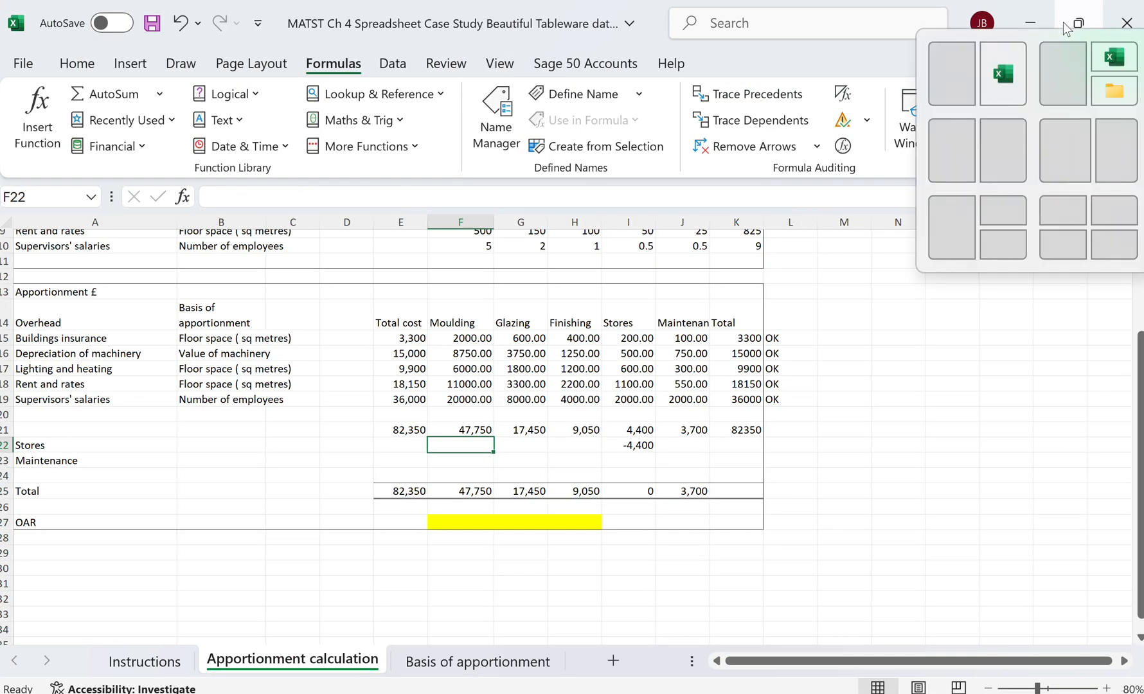
{"action": "type", "text": "=("}
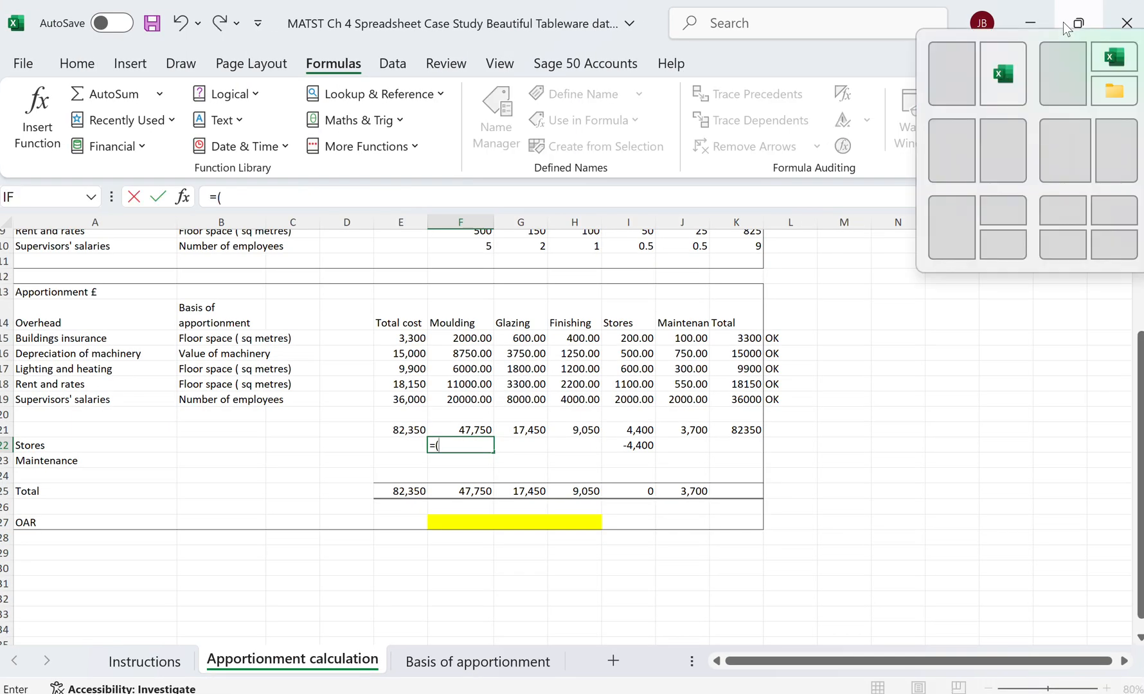
{"action": "left_click", "coordinate": [632, 431]}
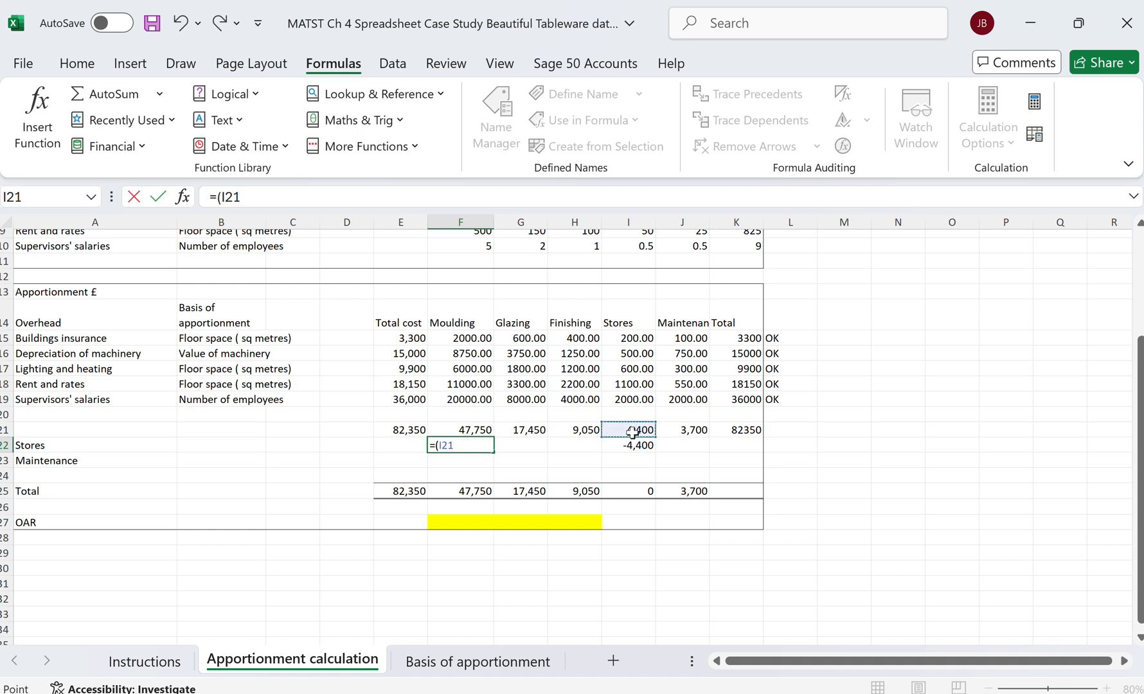
{"action": "type", "text": "*60%)"}
{"action": "key", "text": "Return"}
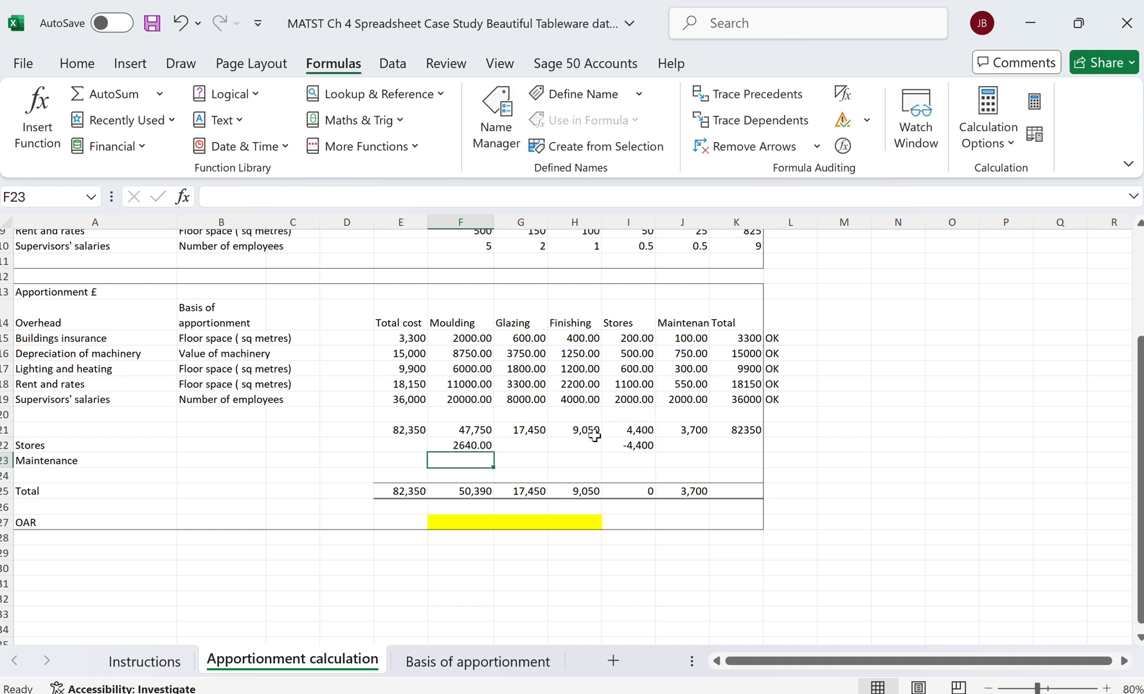
Apportion 30% of the stores cost to Glazing by entering =(I21*30%) in G22, accepting the bracket correction.
{"action": "double_click", "coordinate": [516, 445]}
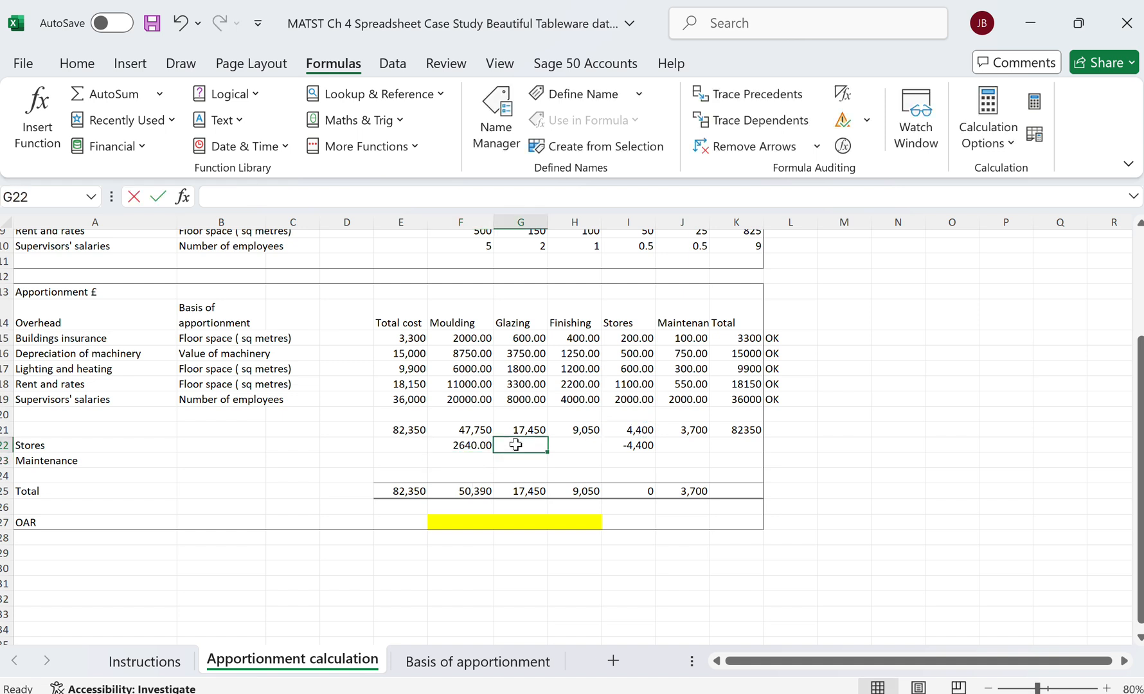
{"action": "type", "text": "=("}
{"action": "left_click", "coordinate": [638, 428]}
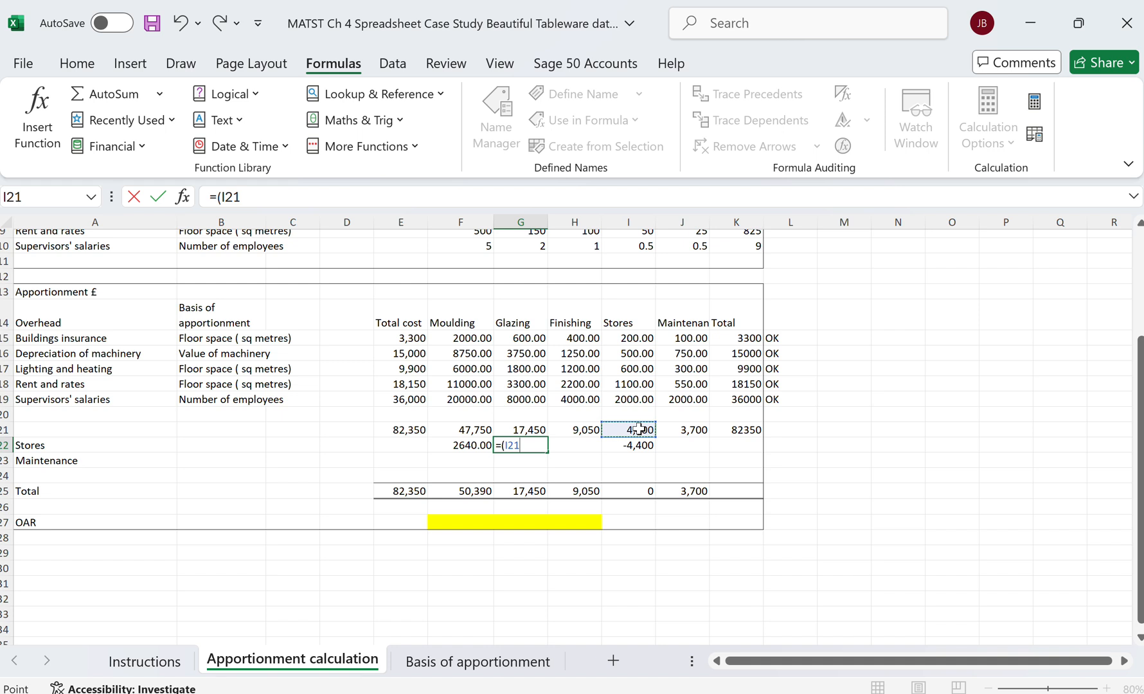
{"action": "type", "text": "*30%"}
{"action": "key", "text": "Return"}
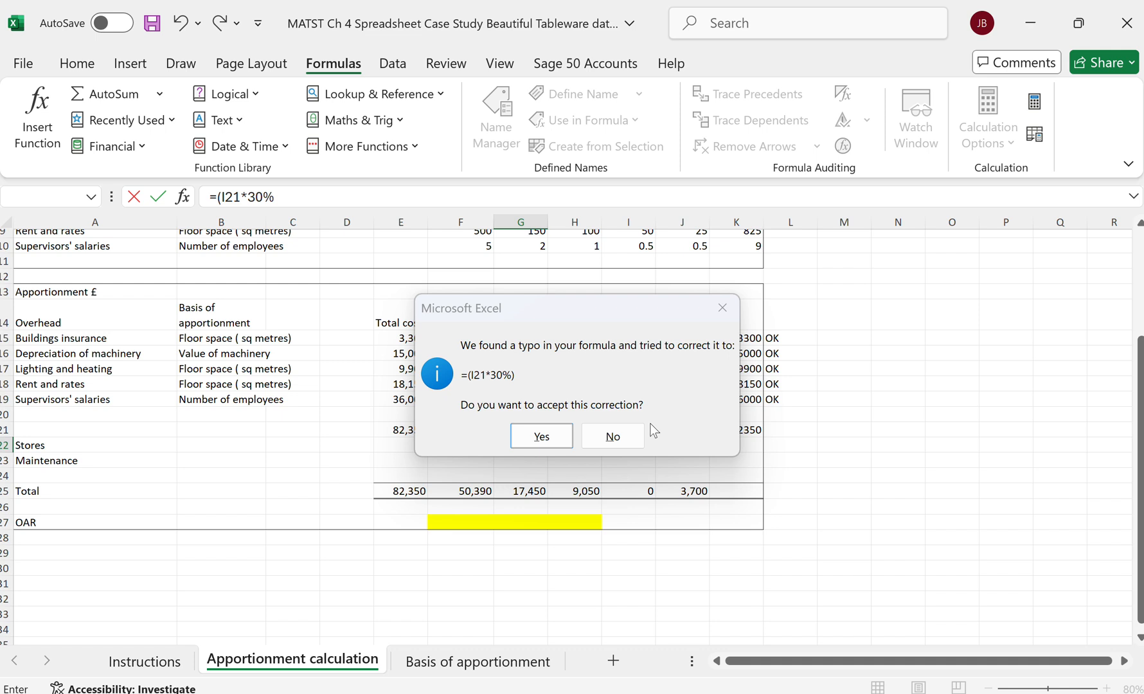
{"action": "key", "text": "Return"}
Apportion 10% of the stores cost to Finishing by entering =(I21*10%) in H22.
{"action": "left_click", "coordinate": [577, 448]}
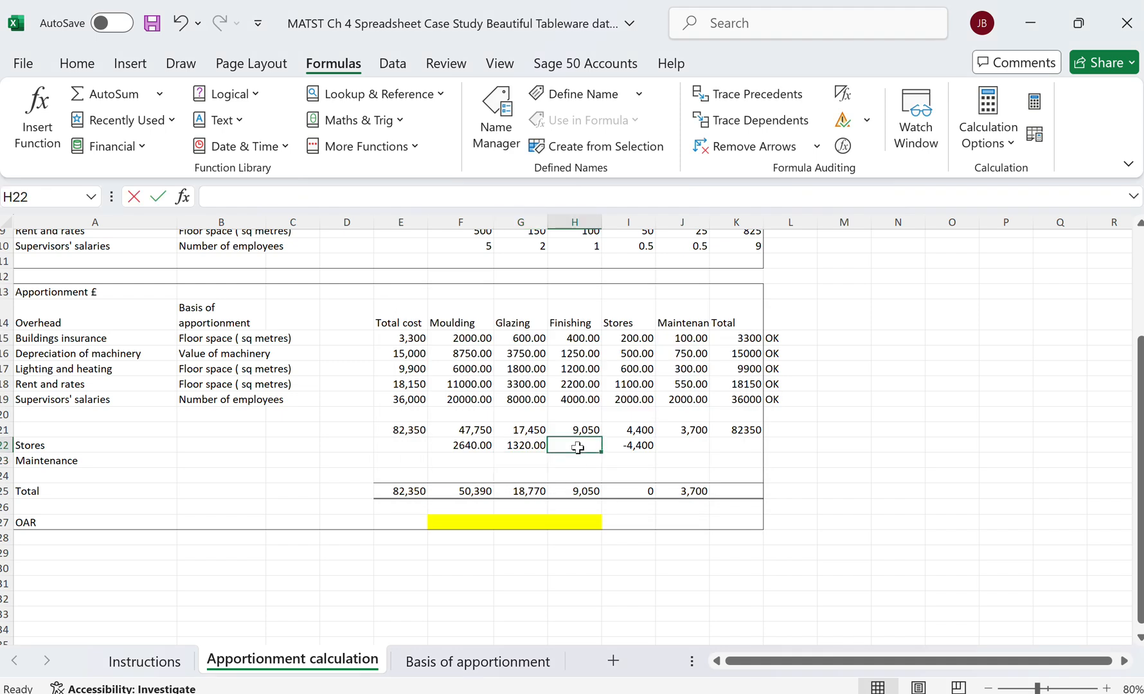
{"action": "type", "text": "=("}
{"action": "left_click", "coordinate": [628, 431]}
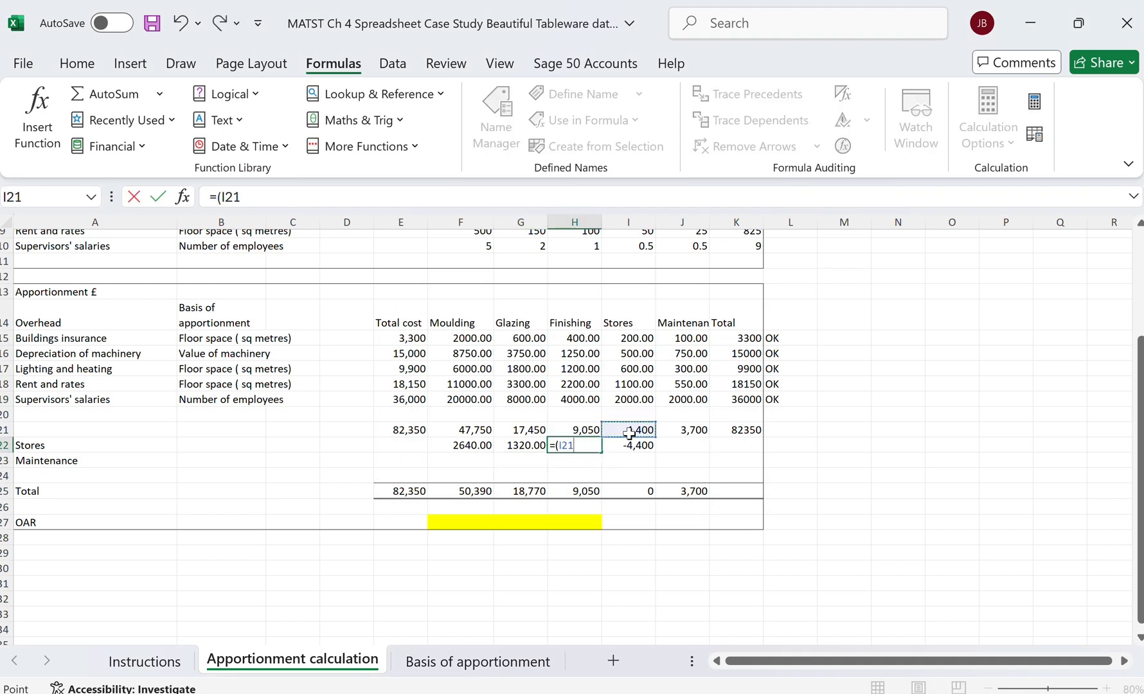
{"action": "type", "text": "*10%)"}
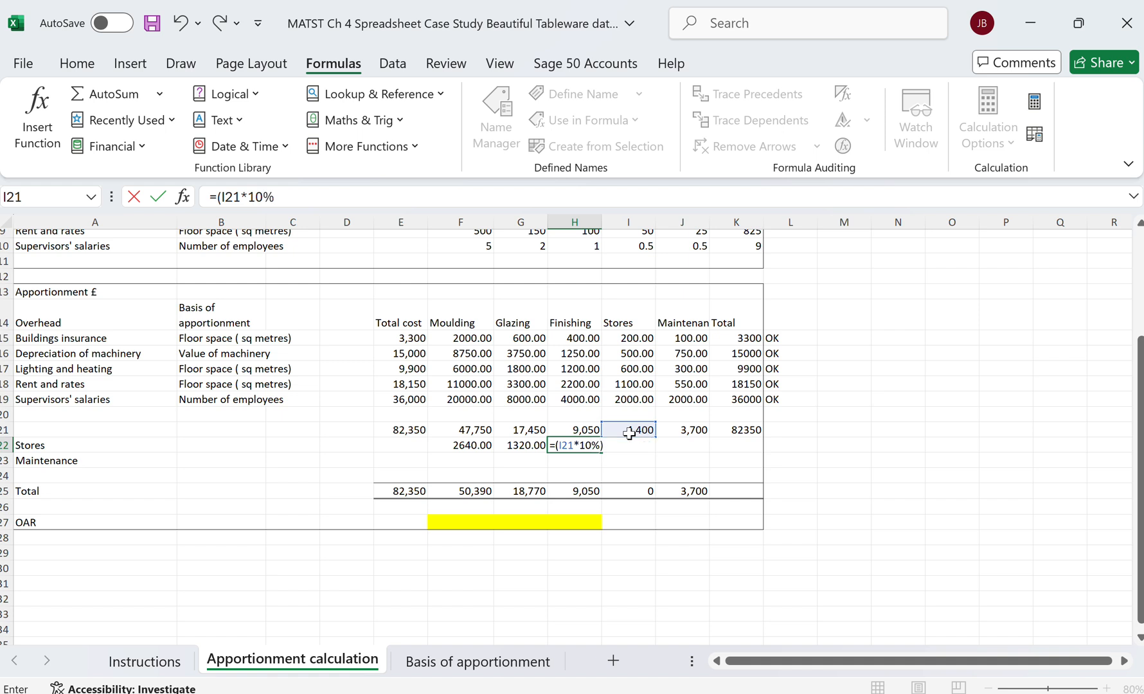
{"action": "key", "text": "Return"}
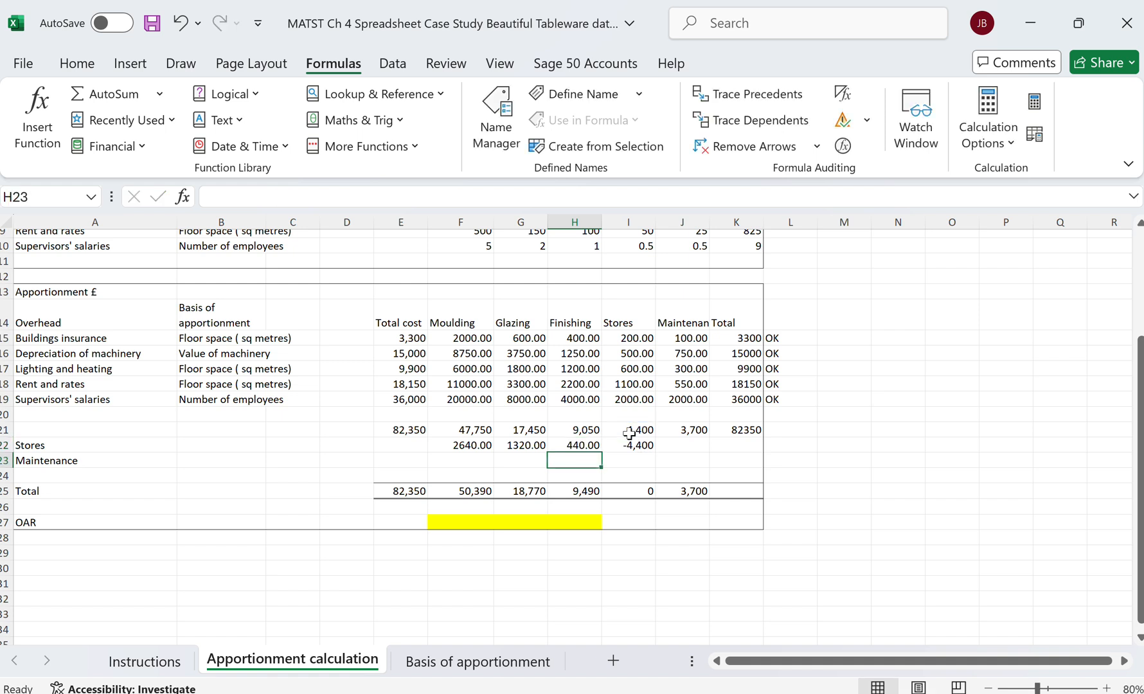
Check the reapportionment percentages in the instructions and enter =-J21 in J23 to take the maintenance cost out of the Maintenance column.
{"action": "left_click", "coordinate": [1077, 26]}
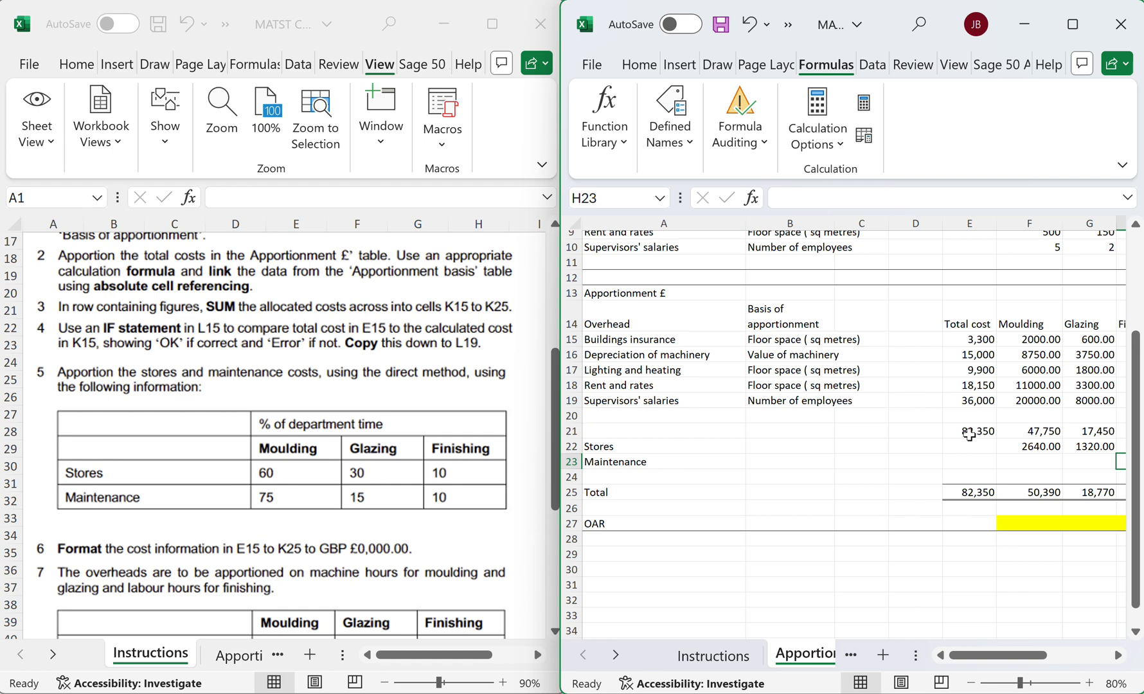
{"action": "left_click", "coordinate": [1073, 24]}
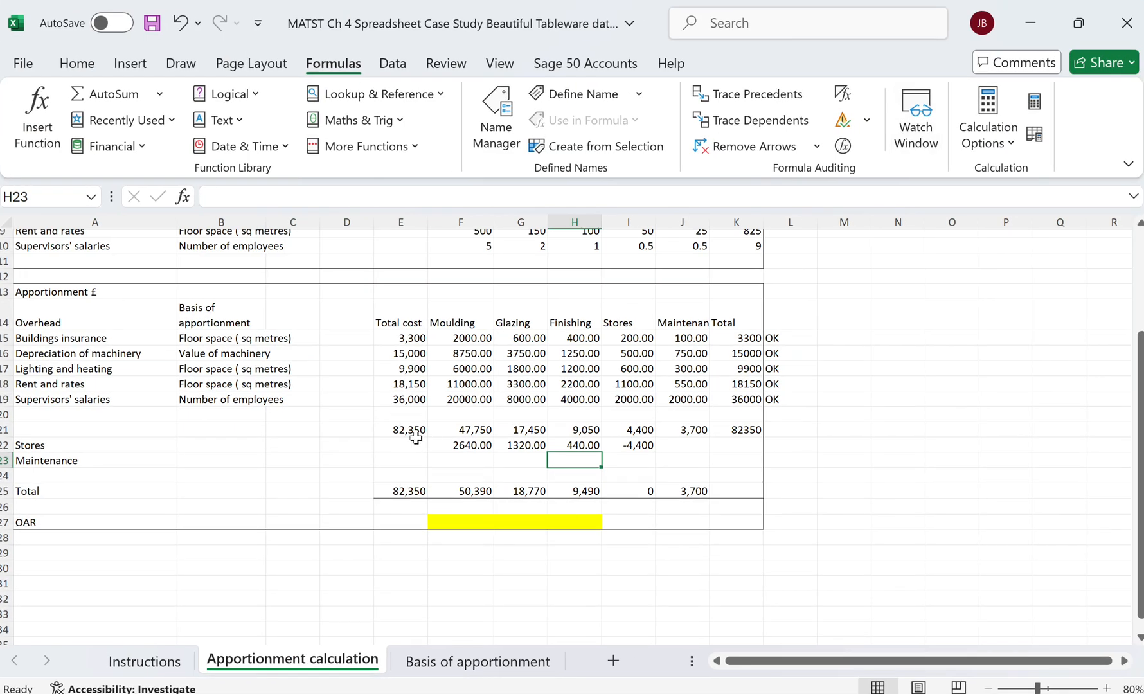
{"action": "left_click", "coordinate": [681, 460]}
{"action": "type", "text": "=-"}
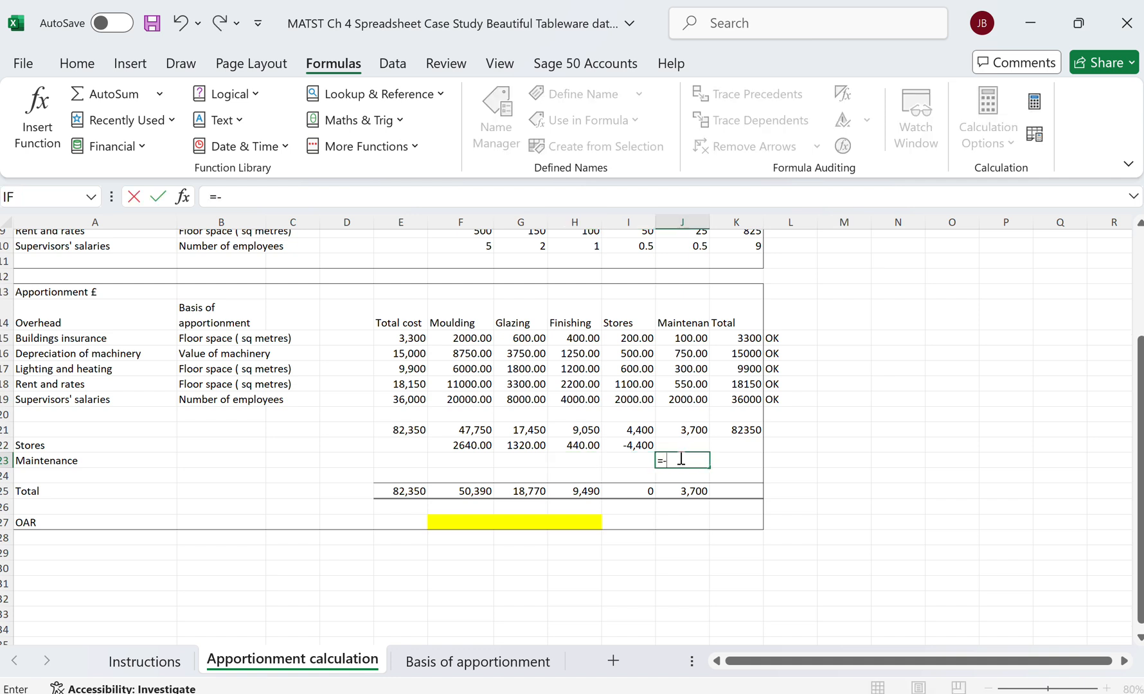
{"action": "left_click", "coordinate": [688, 429]}
{"action": "key", "text": "Return"}
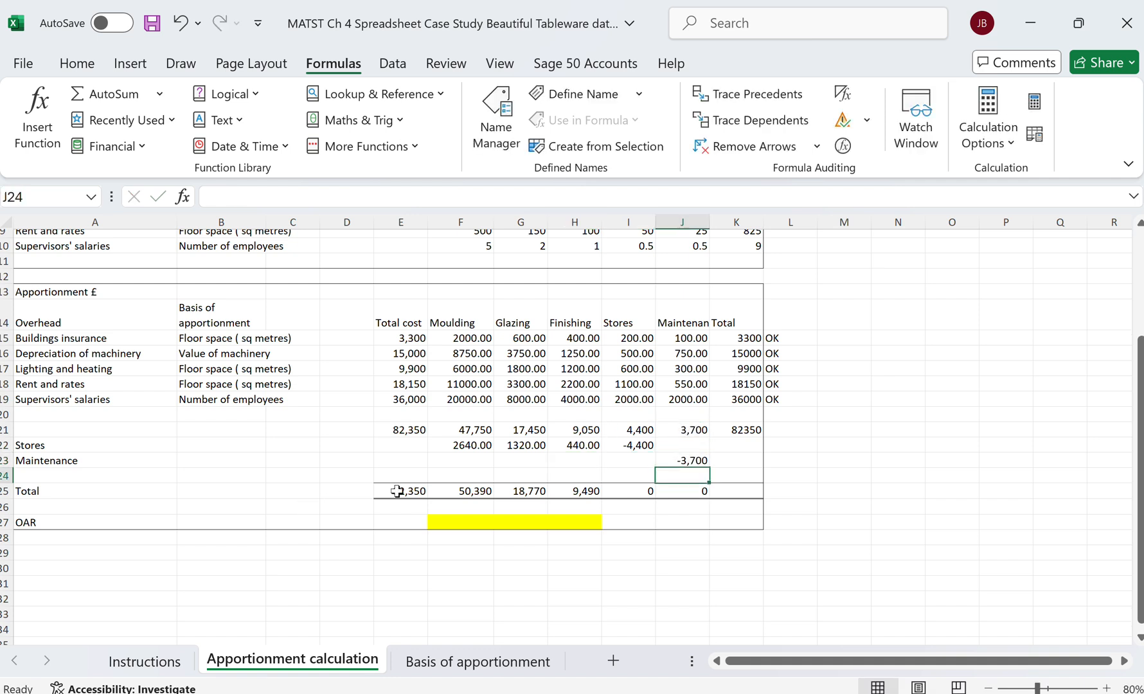
Apportion 75% of the maintenance cost to Moulding by entering =(J21*75%) in F23.
{"action": "double_click", "coordinate": [446, 462]}
{"action": "type", "text": "=("}
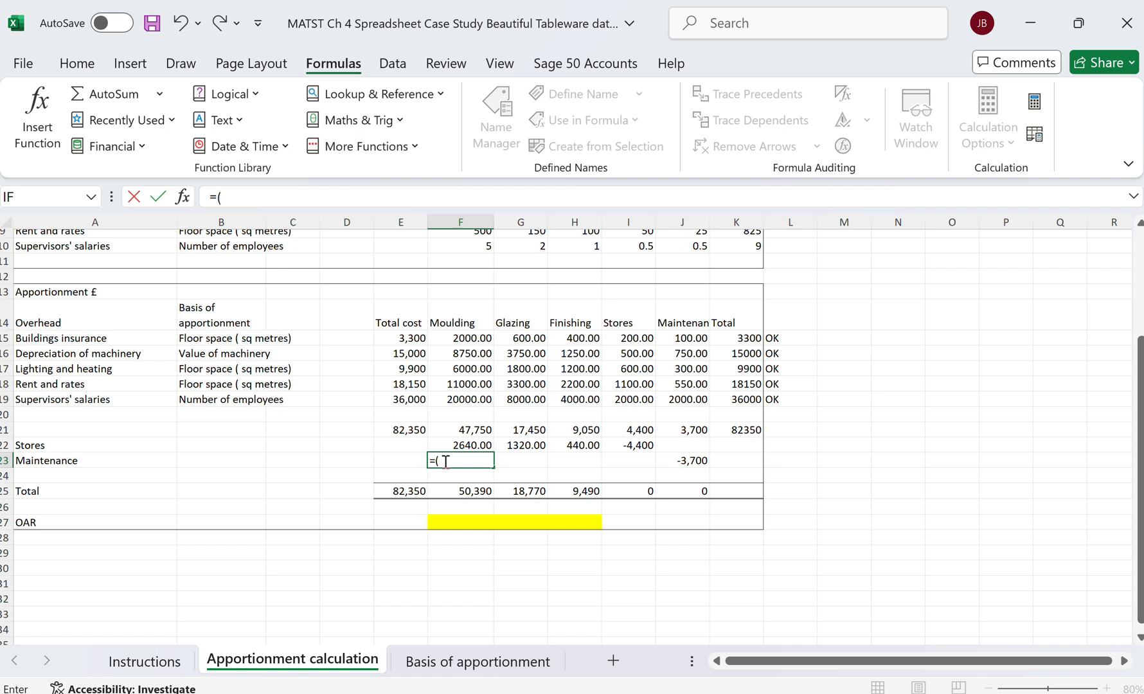
{"action": "left_click", "coordinate": [687, 429]}
{"action": "type", "text": "*75%"}
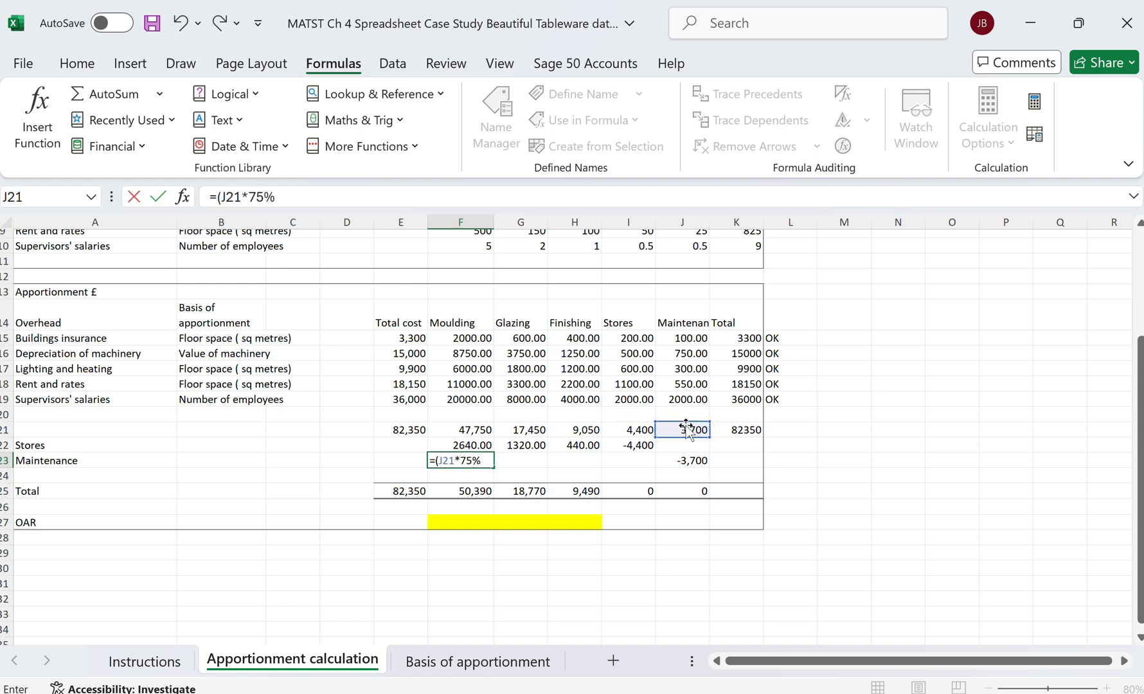
{"action": "type", "text": ")"}
{"action": "key", "text": "Return"}
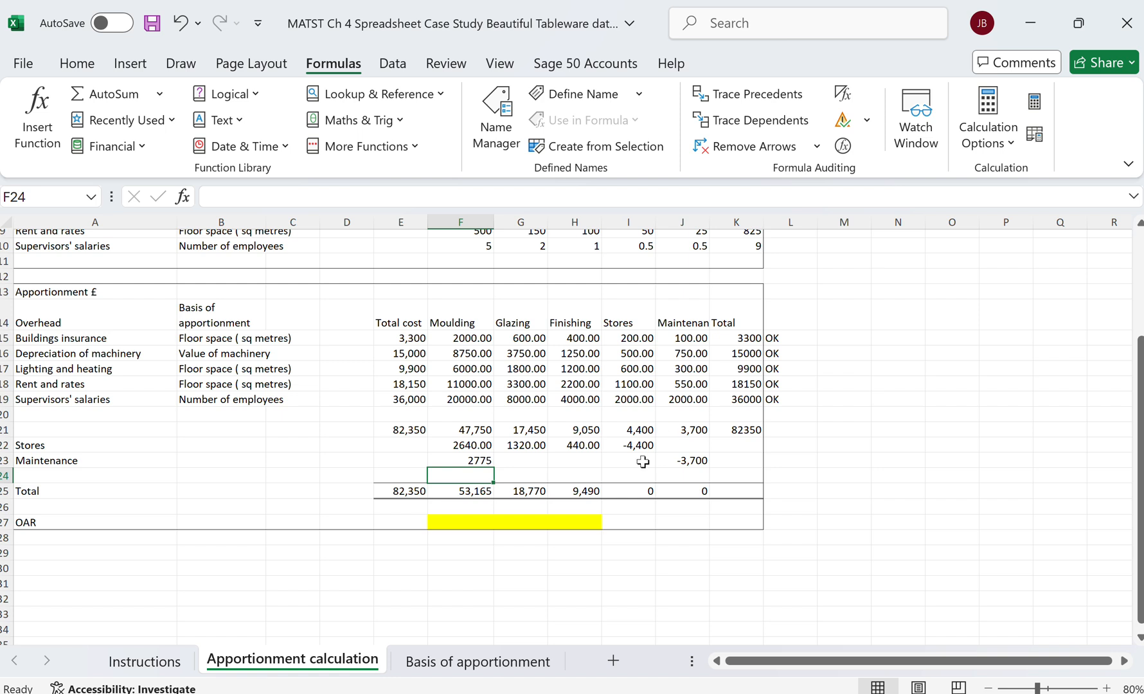
Apportion 15% of the maintenance cost to Glazing by entering =(J21*15%) in G23.
{"action": "left_click", "coordinate": [505, 460]}
{"action": "type", "text": "=("}
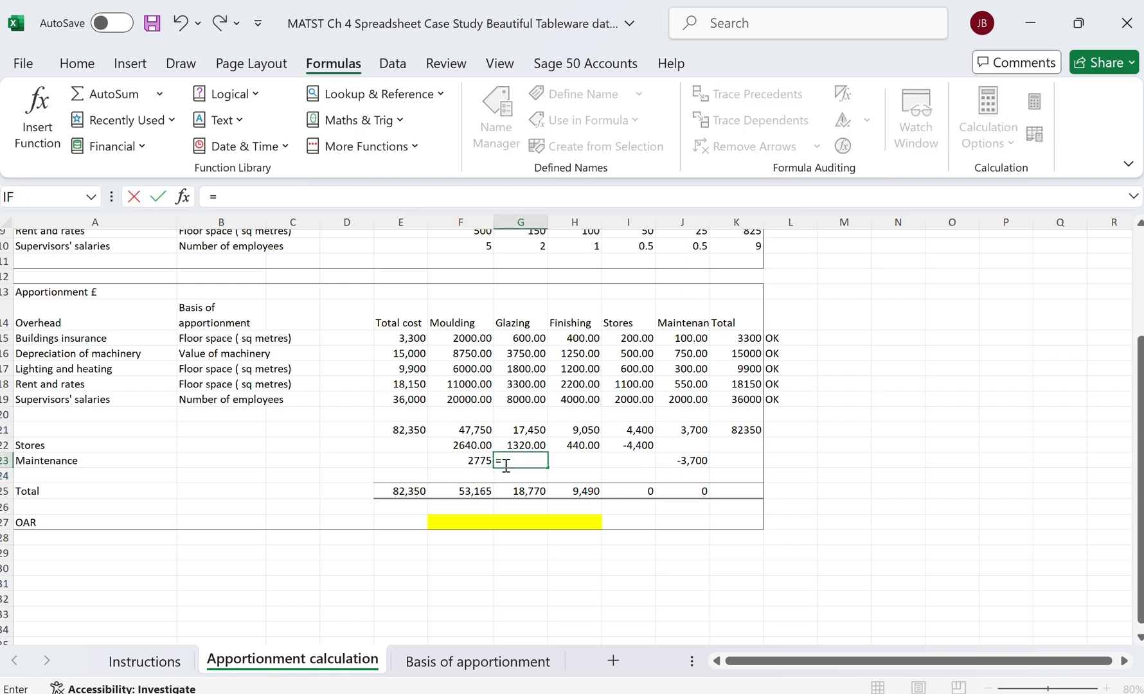
{"action": "left_click", "coordinate": [691, 430]}
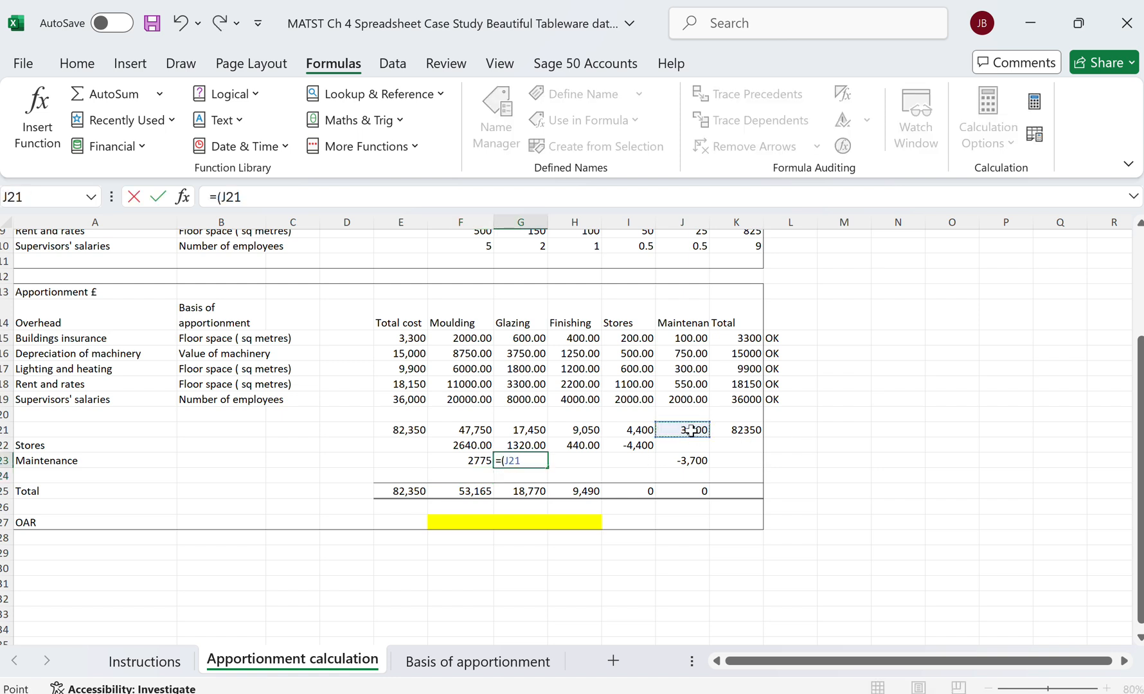
{"action": "type", "text": "*15%)"}
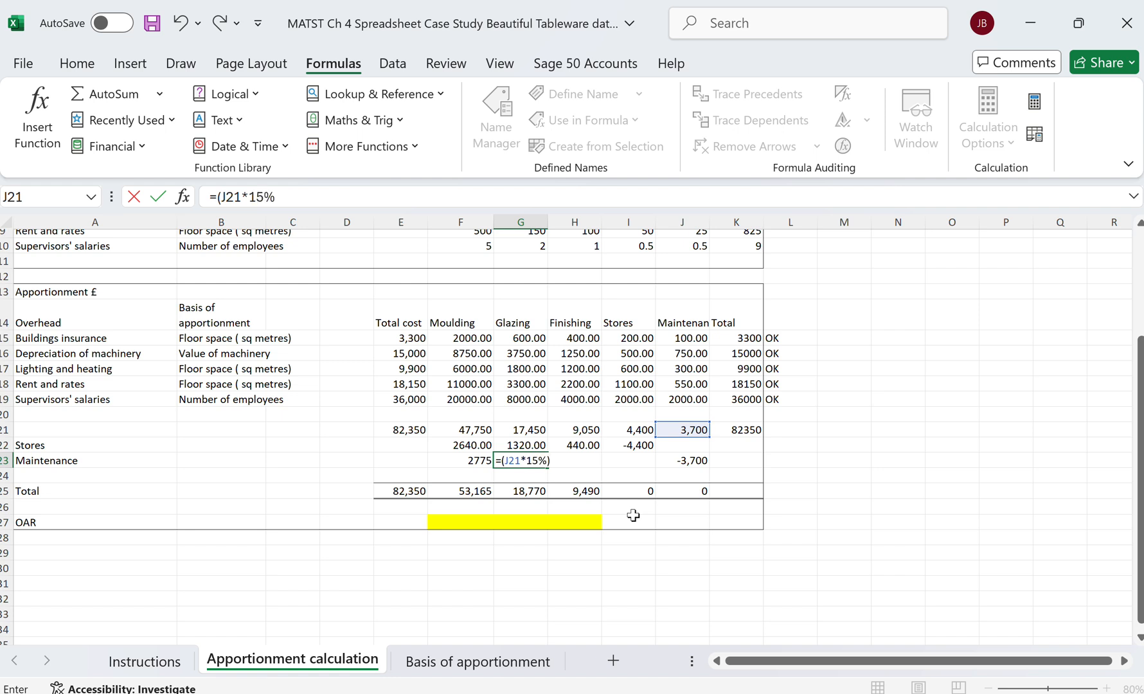
{"action": "key", "text": "Return"}
{"action": "key", "text": "Return"}
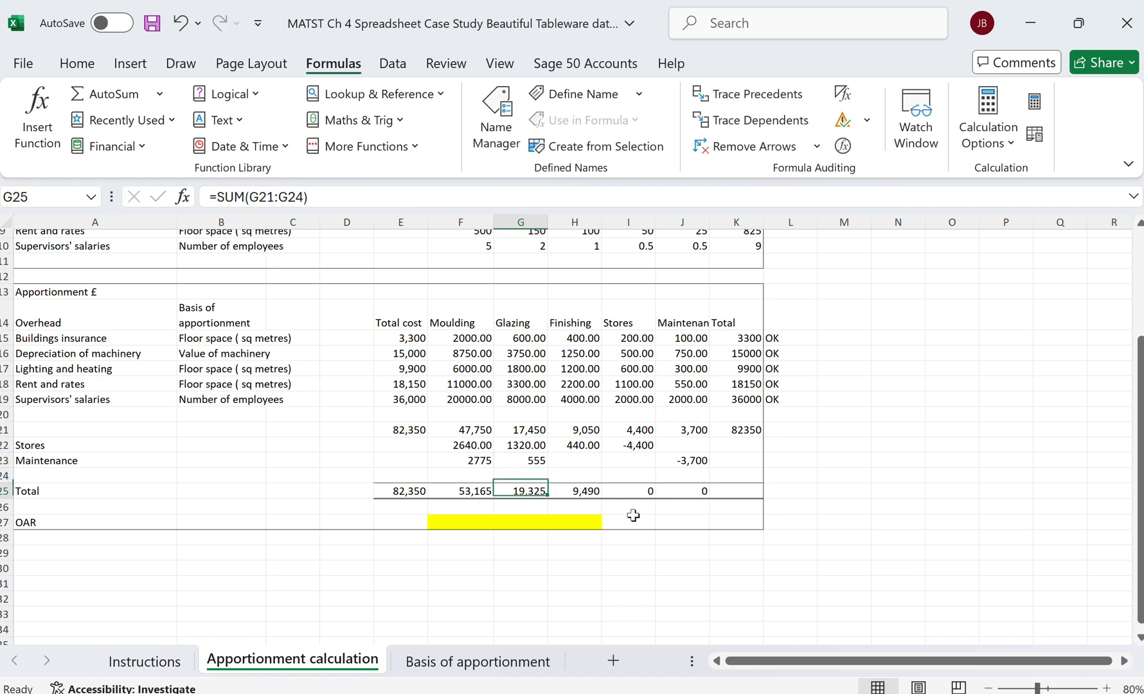
Apportion 10% of the maintenance cost to Finishing by entering =(J21*10%) in H23.
{"action": "left_click", "coordinate": [575, 460]}
{"action": "type", "text": "=("}
{"action": "left_click", "coordinate": [695, 431]}
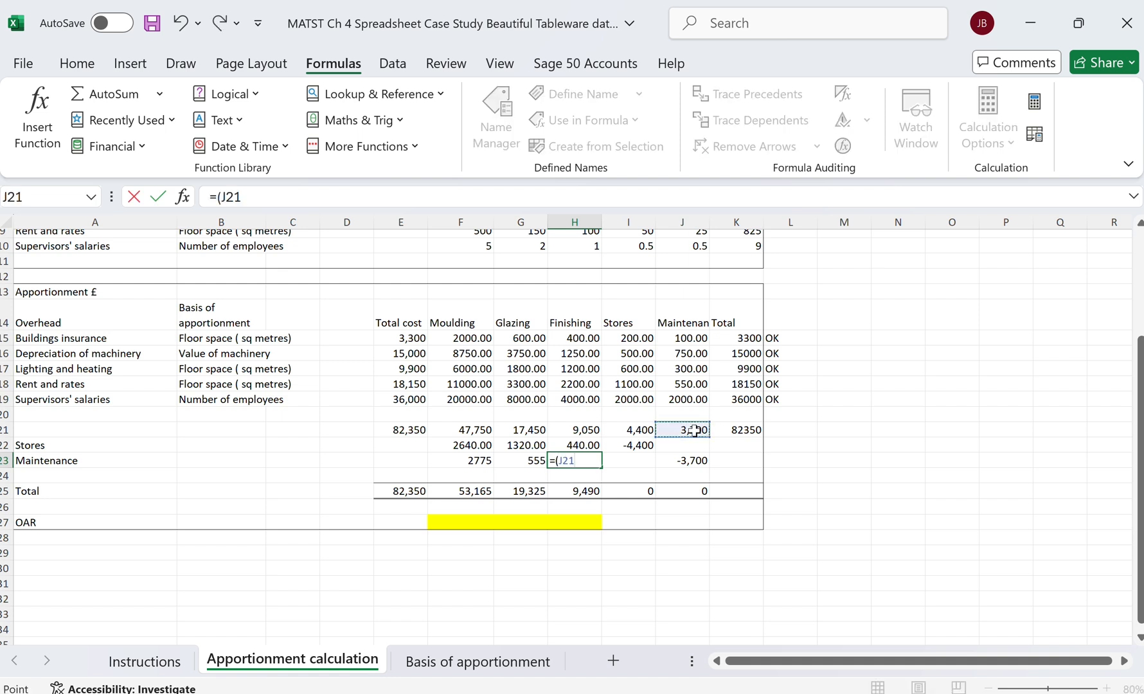
{"action": "type", "text": "10%"}
{"action": "key", "text": "BackSpace"}
{"action": "key", "text": "BackSpace"}
{"action": "key", "text": "BackSpace"}
{"action": "type", "text": "&"}
{"action": "key", "text": "BackSpace"}
{"action": "type", "text": "*10%)"}
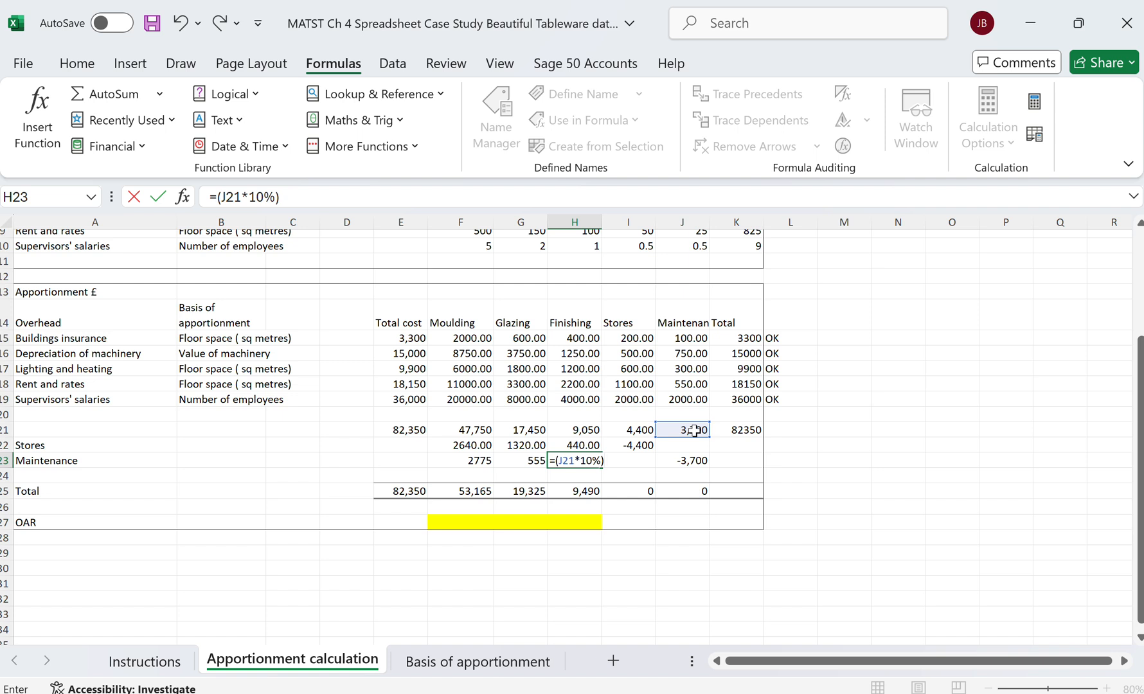
{"action": "key", "text": "Return"}
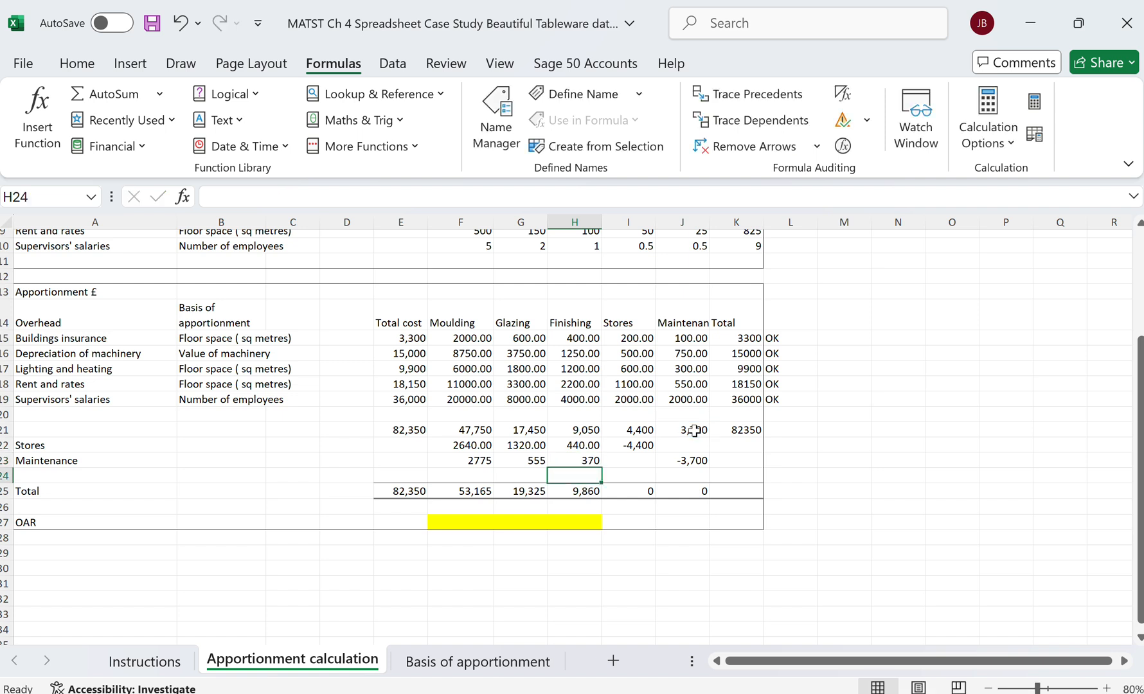
Copy the SUM formula from K21 down to K25 and clear the unneeded copy in blank row cell K24.
{"action": "left_click", "coordinate": [737, 432]}
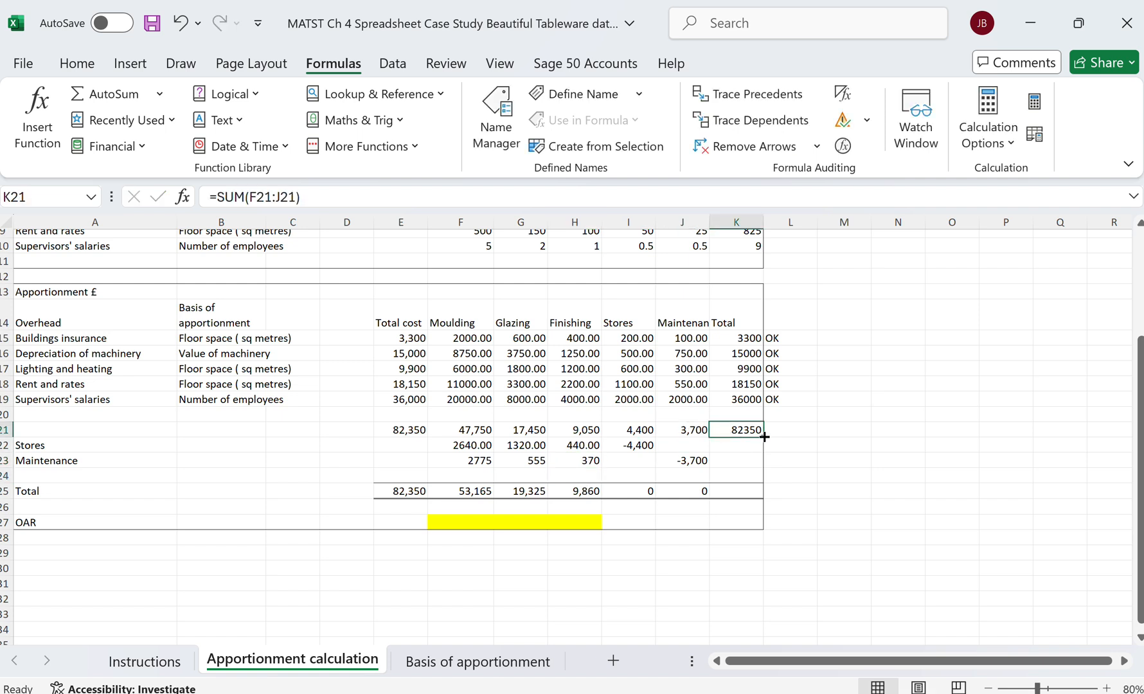
{"action": "left_click_drag", "start_coordinate": [763, 437], "coordinate": [761, 502]}
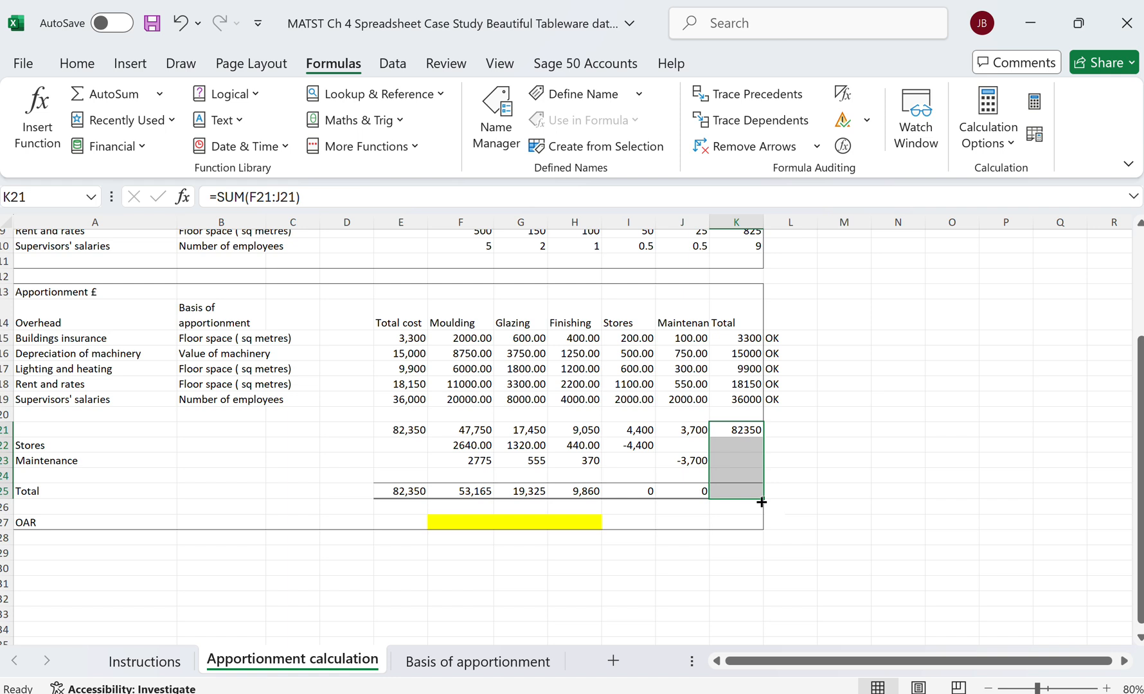
{"action": "left_click", "coordinate": [735, 475]}
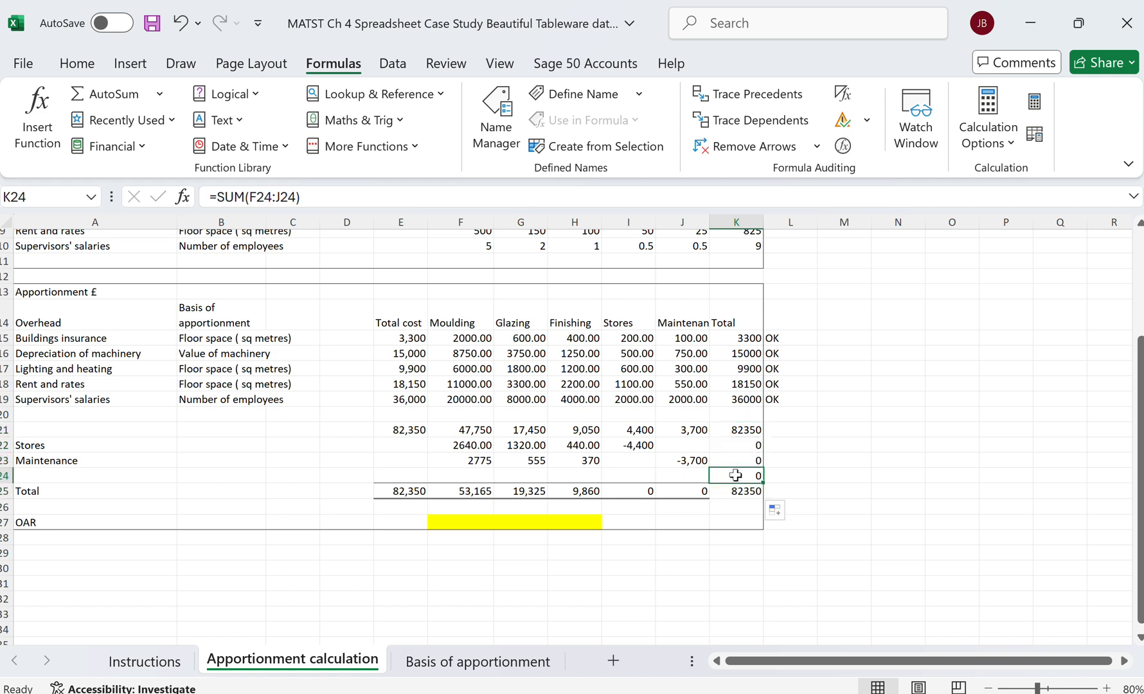
{"action": "double_click", "coordinate": [736, 474]}
{"action": "key", "text": "Return"}
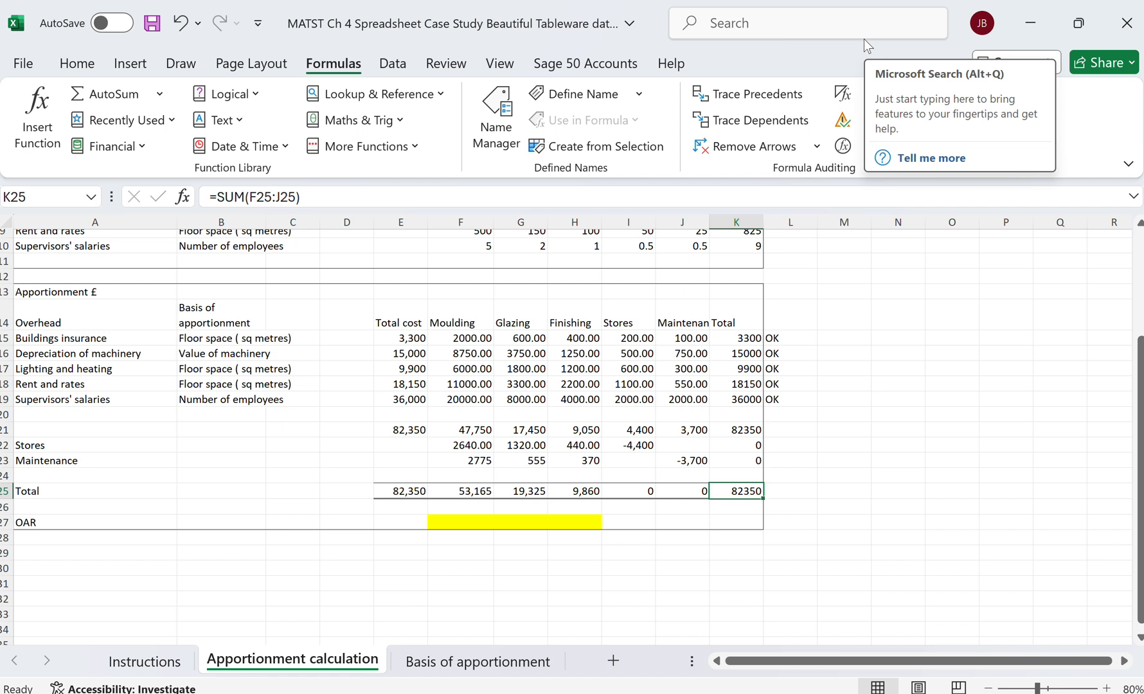
Review the totals in K15:K25, set the calculation sheet beside the instructions, and read instructions 6 and 7.
{"action": "left_click_drag", "start_coordinate": [733, 338], "coordinate": [742, 496]}
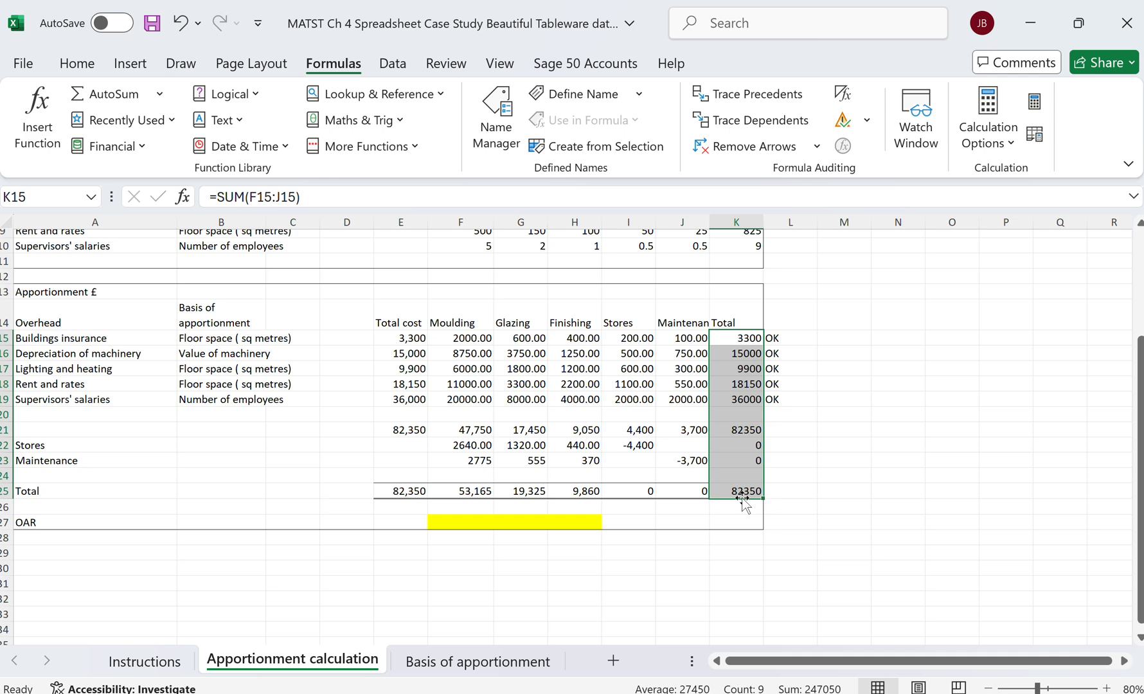
{"action": "left_click", "coordinate": [861, 290]}
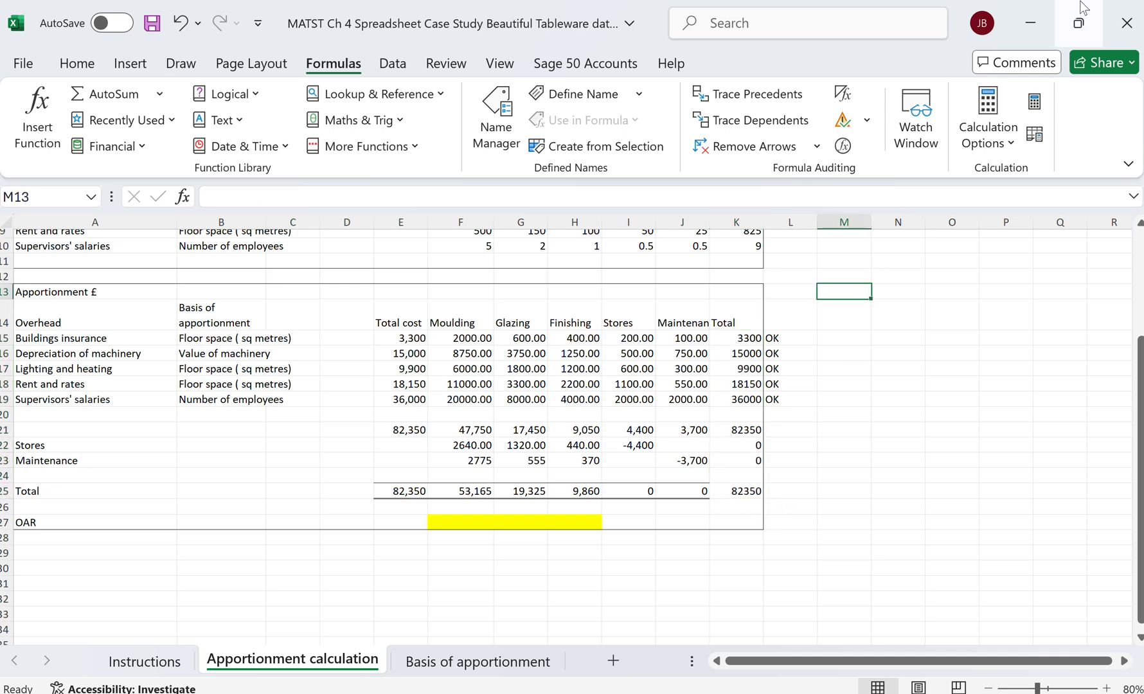
{"action": "left_click", "coordinate": [1079, 21]}
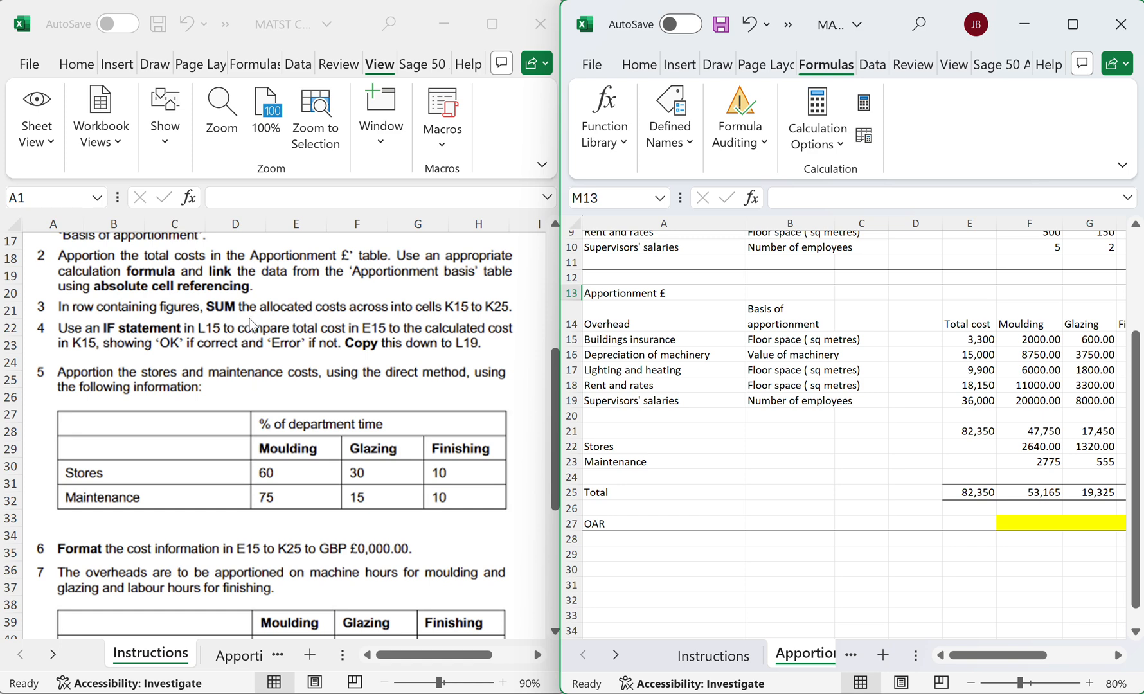
{"action": "scroll", "coordinate": [728, 414], "scroll_direction": "right", "scroll_amount": 2}
{"action": "scroll", "coordinate": [728, 414], "scroll_direction": "right", "scroll_amount": 4}
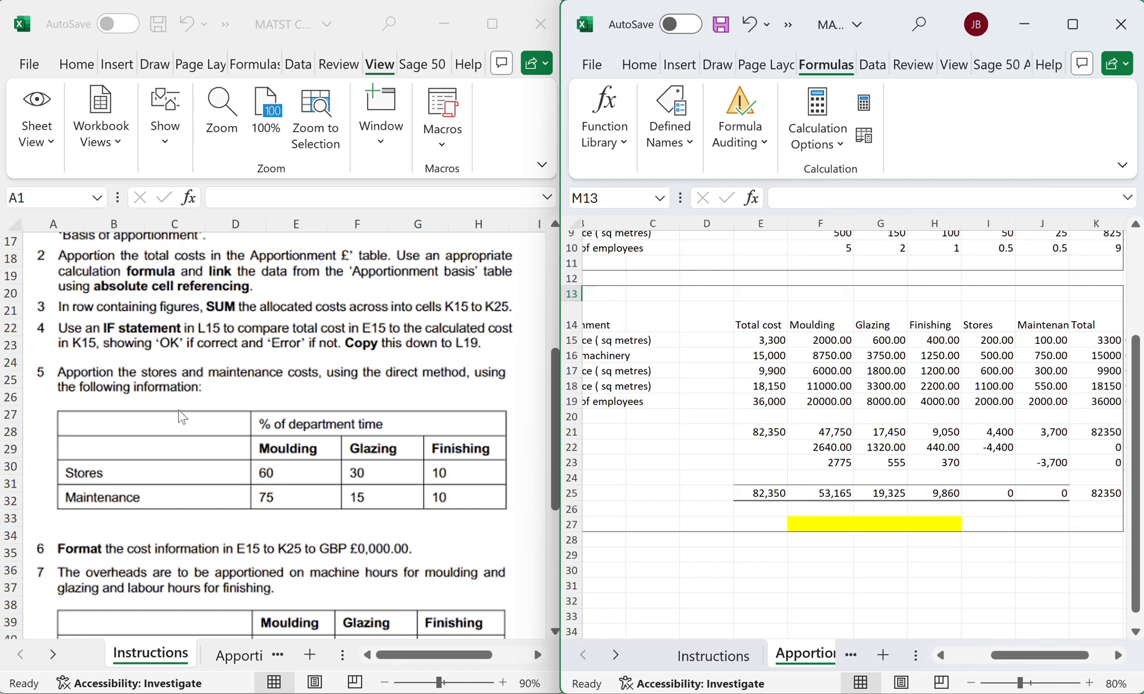
{"action": "scroll", "coordinate": [160, 441], "scroll_direction": "up", "scroll_amount": 1}
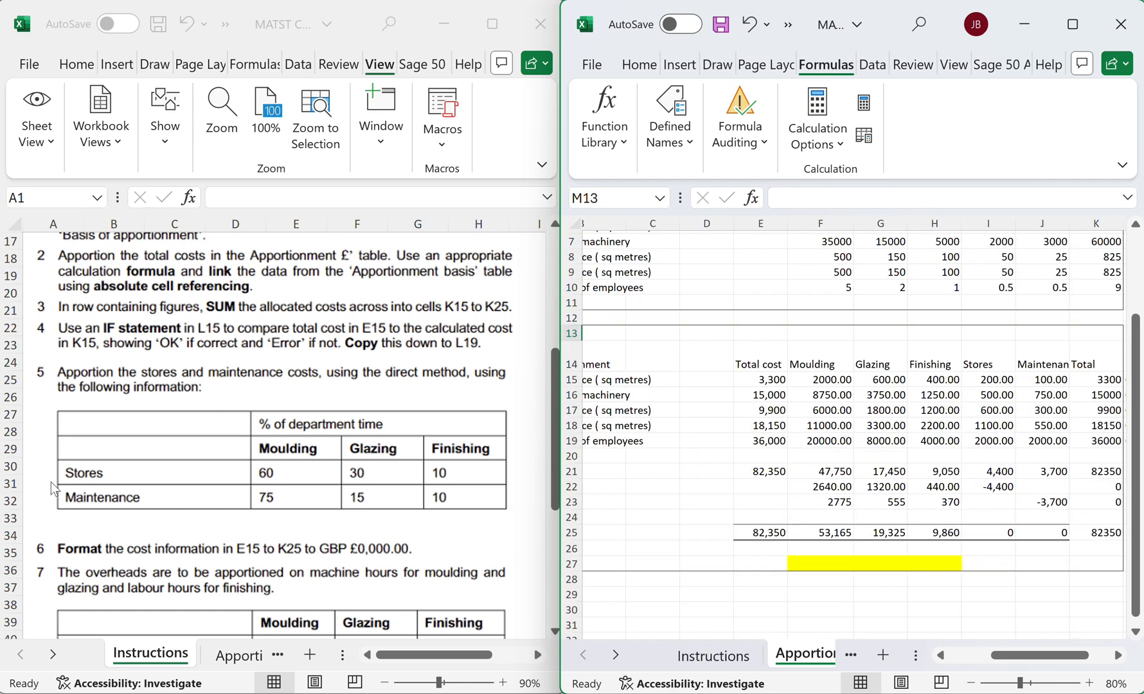
{"action": "left_click", "coordinate": [40, 489]}
{"action": "scroll", "coordinate": [40, 489], "scroll_direction": "down", "scroll_amount": 4}
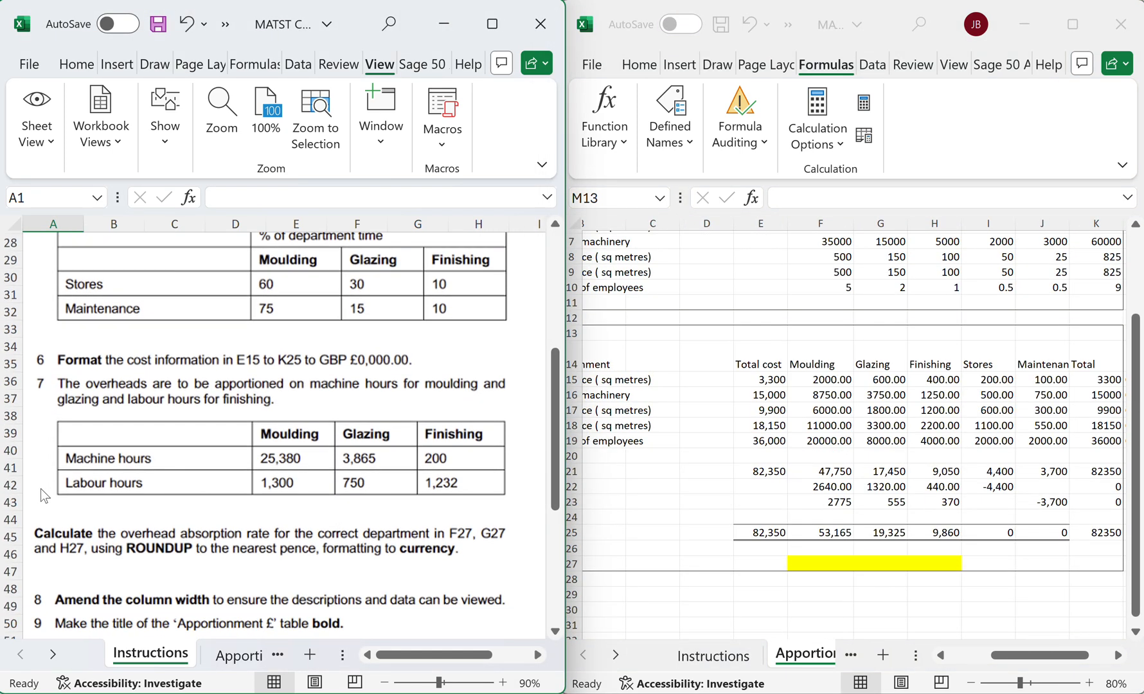
Format the cost figures in E15:K25 as Currency in pounds with two decimals, following instruction 6.
{"action": "left_click", "coordinate": [807, 427]}
{"action": "scroll", "coordinate": [804, 425], "scroll_direction": "right", "scroll_amount": 1}
{"action": "scroll", "coordinate": [805, 425], "scroll_direction": "right", "scroll_amount": 3}
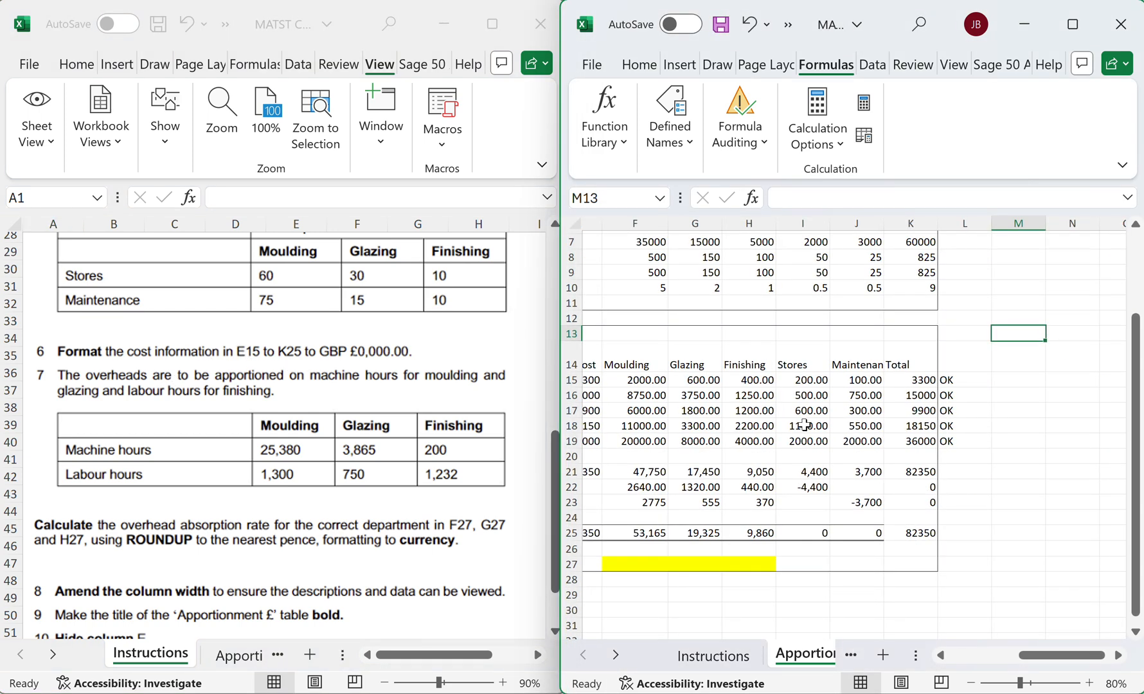
{"action": "scroll", "coordinate": [805, 426], "scroll_direction": "left", "scroll_amount": 3}
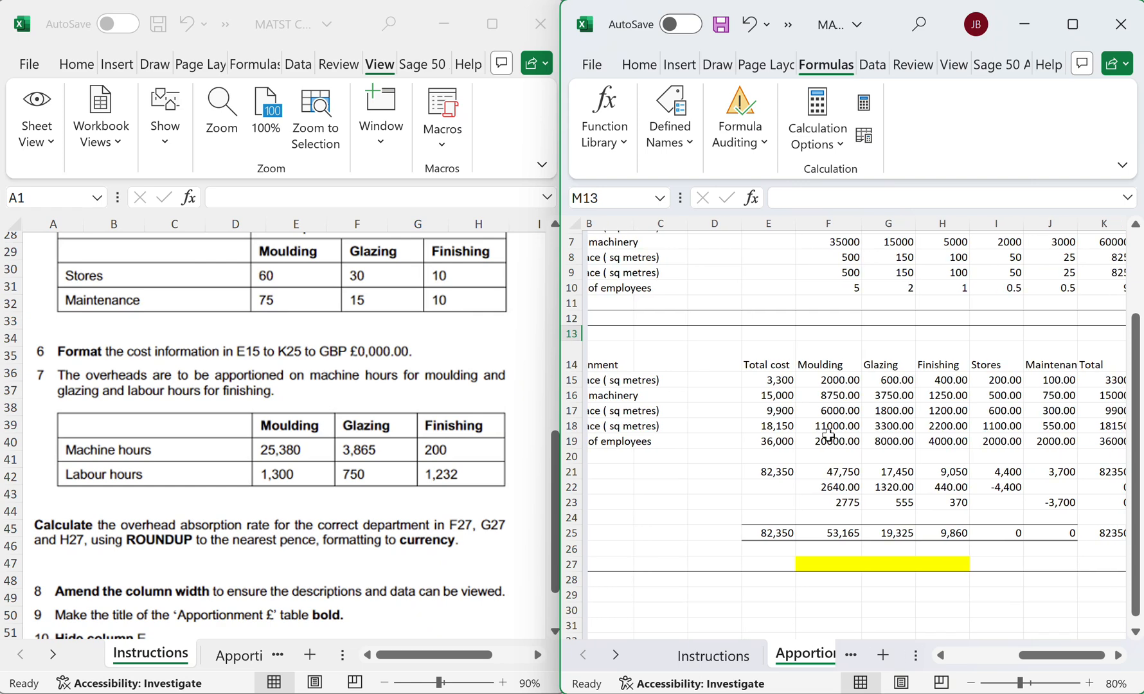
{"action": "left_click", "coordinate": [744, 377]}
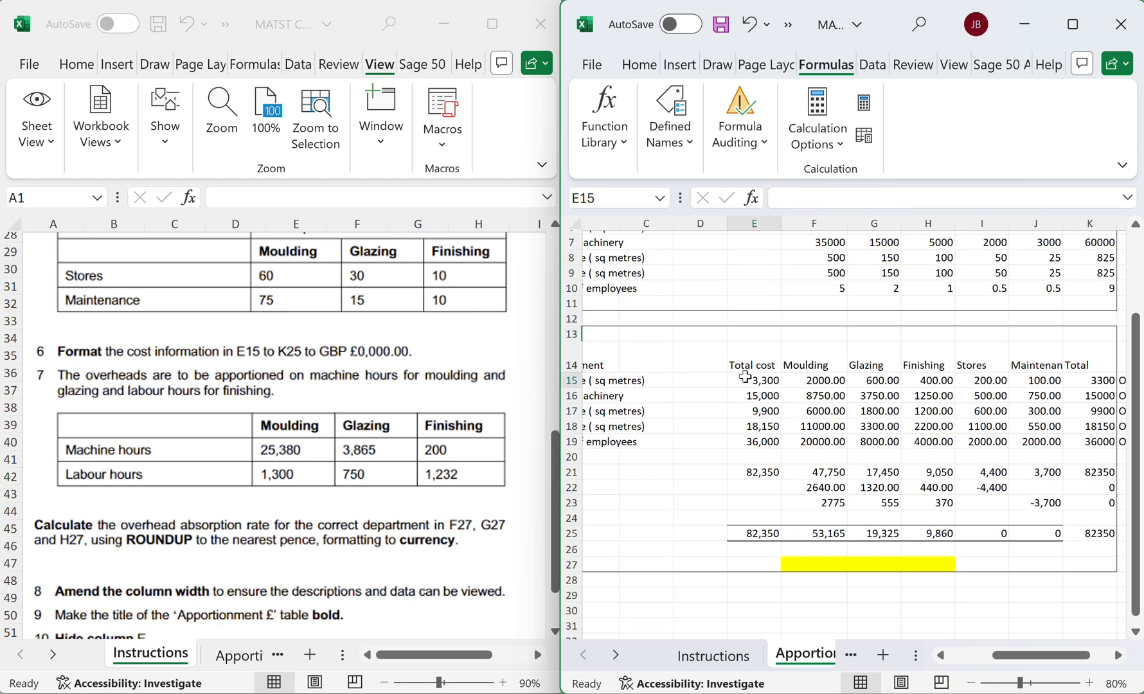
{"action": "left_click_drag", "start_coordinate": [745, 377], "coordinate": [959, 532]}
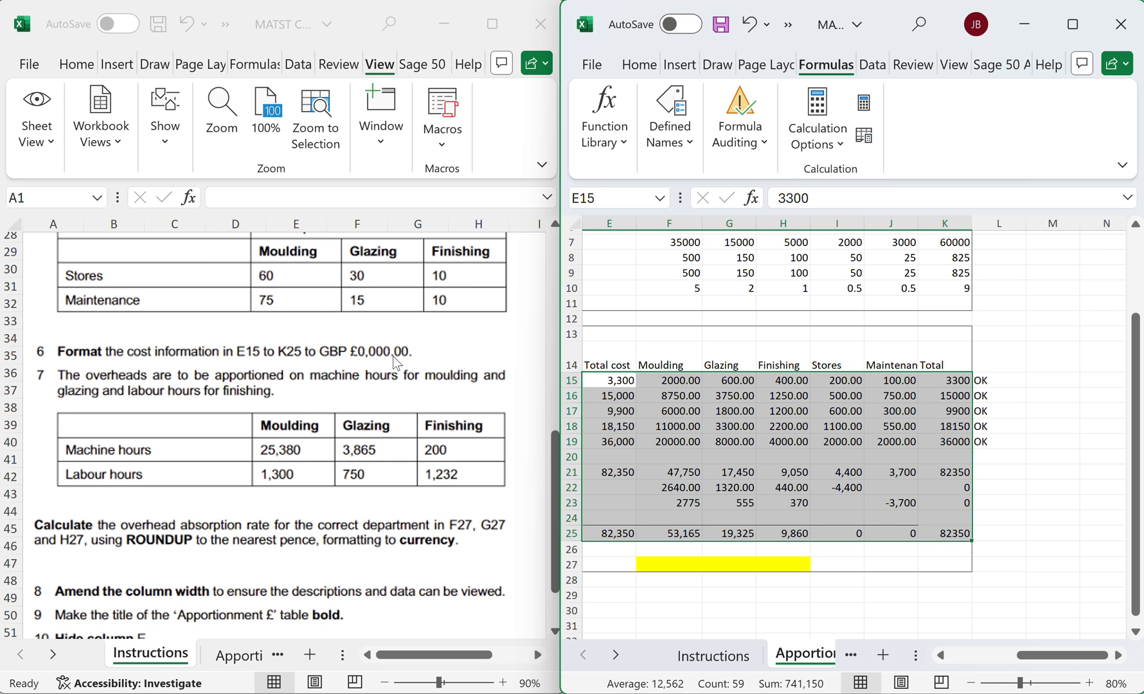
{"action": "left_click", "coordinate": [639, 64]}
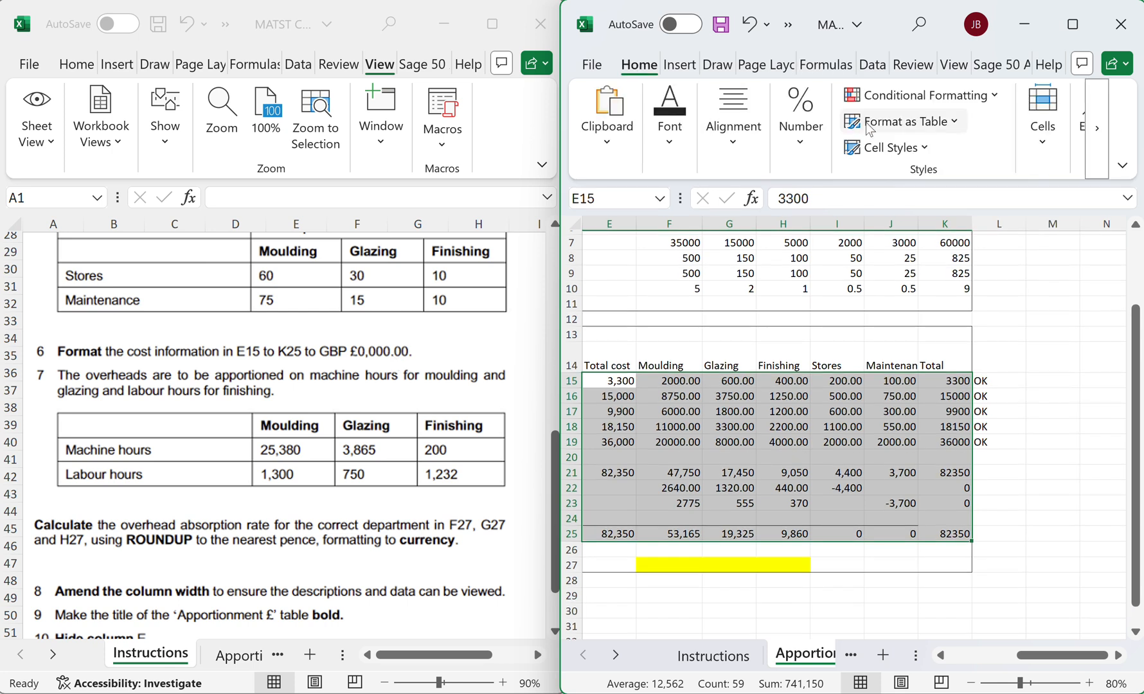
{"action": "left_click", "coordinate": [801, 122]}
{"action": "left_click", "coordinate": [919, 201]}
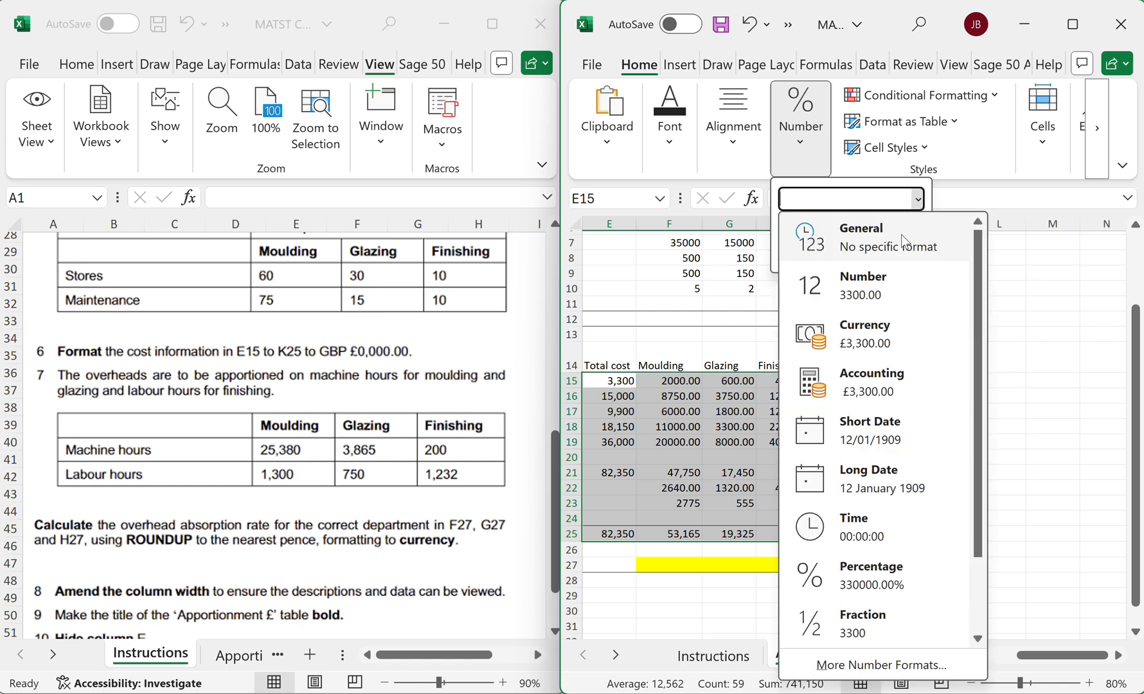
{"action": "left_click", "coordinate": [863, 328]}
{"action": "left_click", "coordinate": [728, 511]}
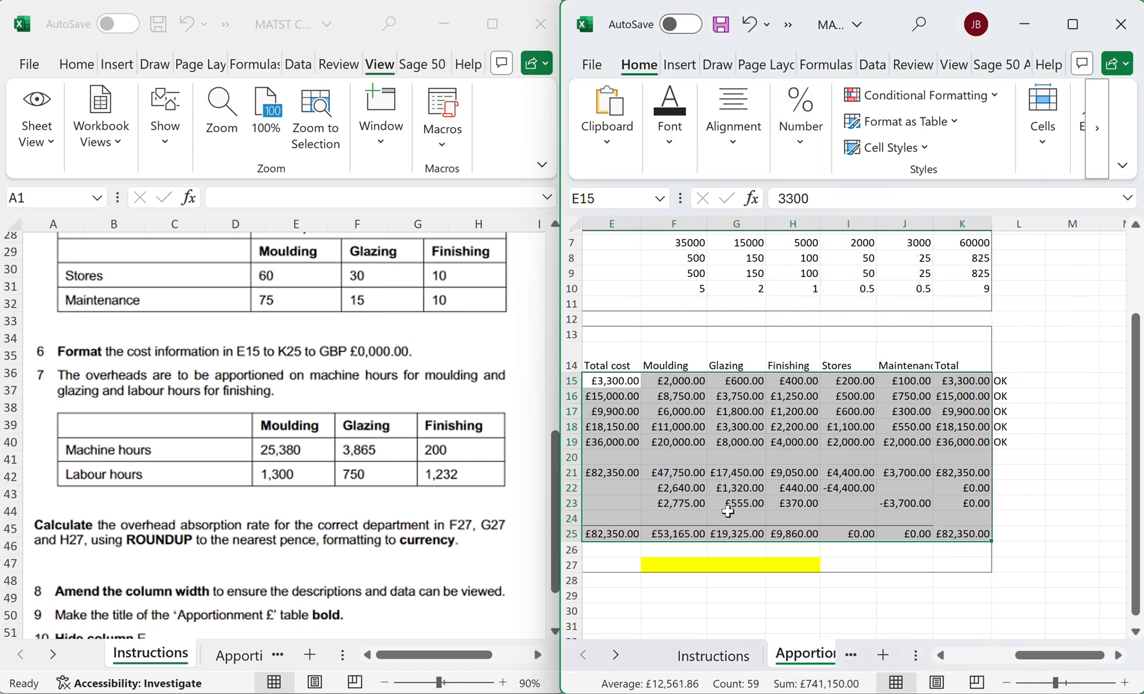
Read instructions 7 to 10 and locate the OAR row's absorption rate cells for Moulding, Glazing and Finishing.
{"action": "scroll", "coordinate": [727, 511], "scroll_direction": "down", "scroll_amount": 2}
{"action": "left_click", "coordinate": [327, 510]}
{"action": "scroll", "coordinate": [328, 517], "scroll_direction": "down", "scroll_amount": 2}
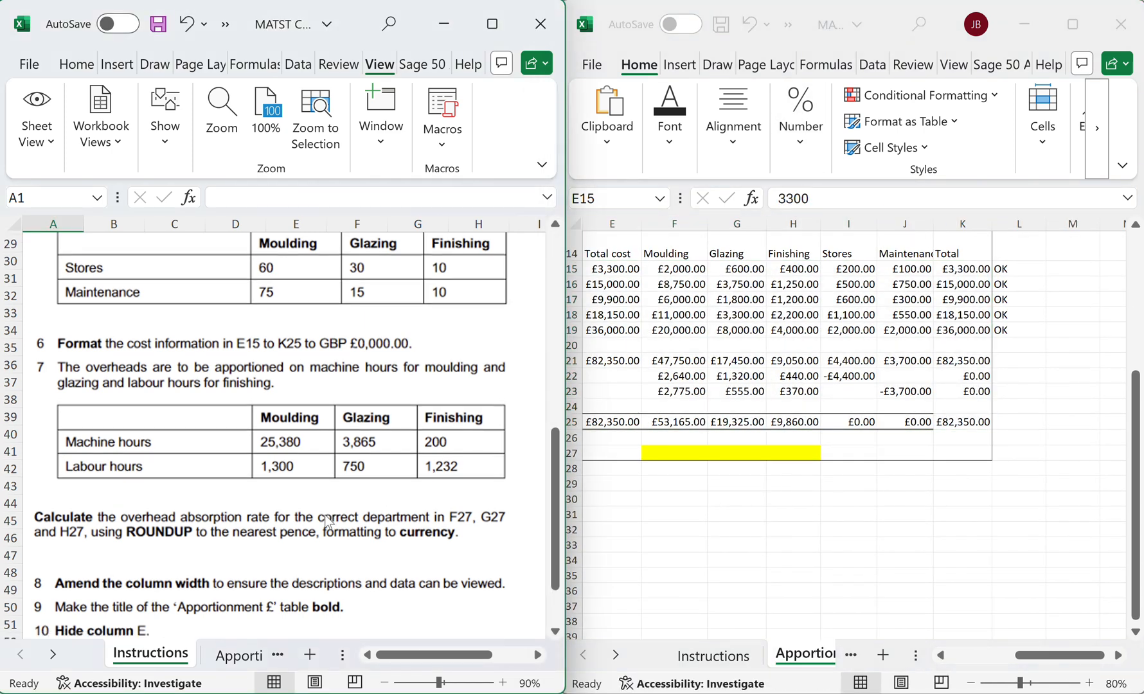
{"action": "scroll", "coordinate": [328, 522], "scroll_direction": "down", "scroll_amount": 2}
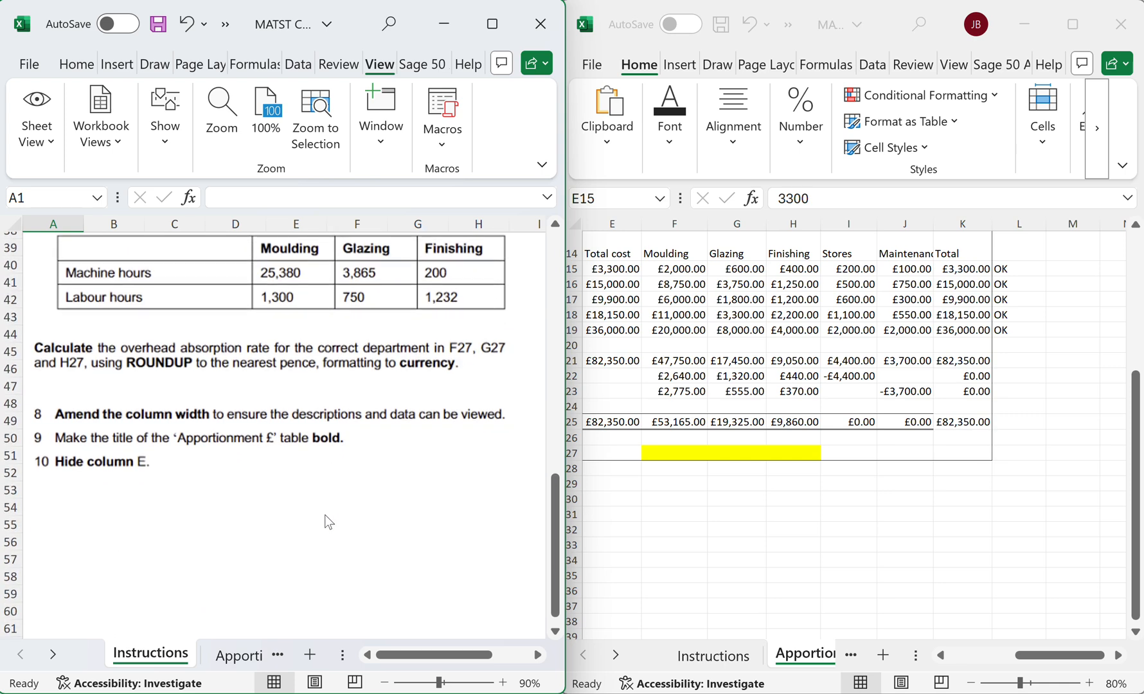
{"action": "left_click", "coordinate": [809, 543]}
{"action": "scroll", "coordinate": [810, 544], "scroll_direction": "left", "scroll_amount": 5}
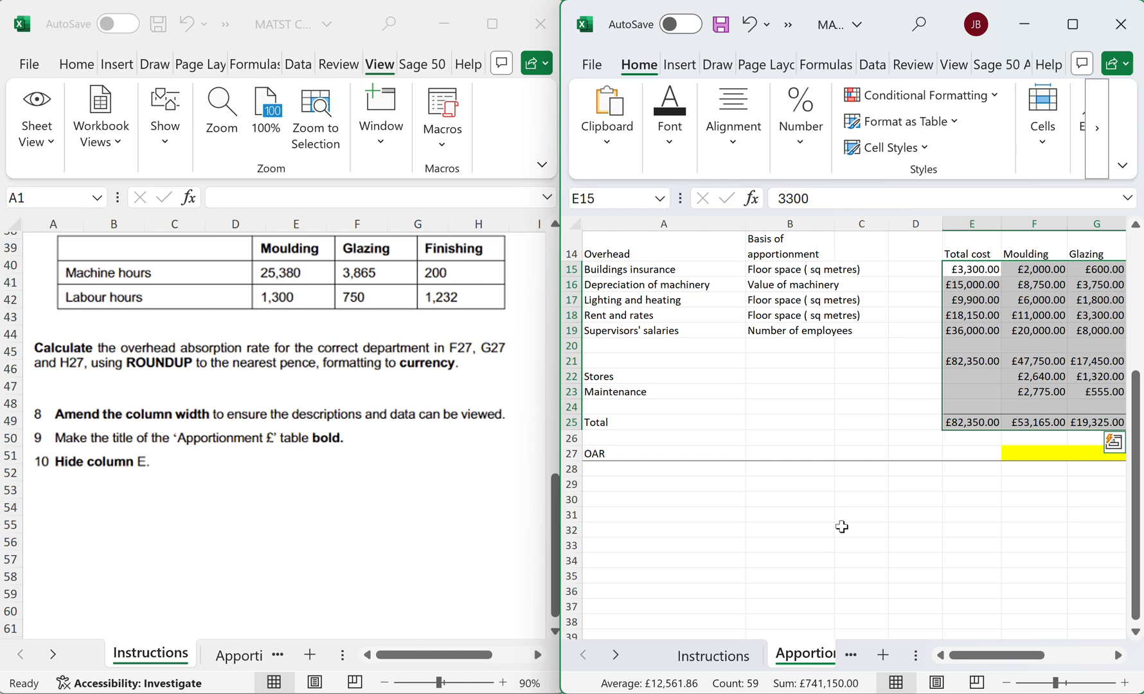
{"action": "left_click", "coordinate": [1022, 453]}
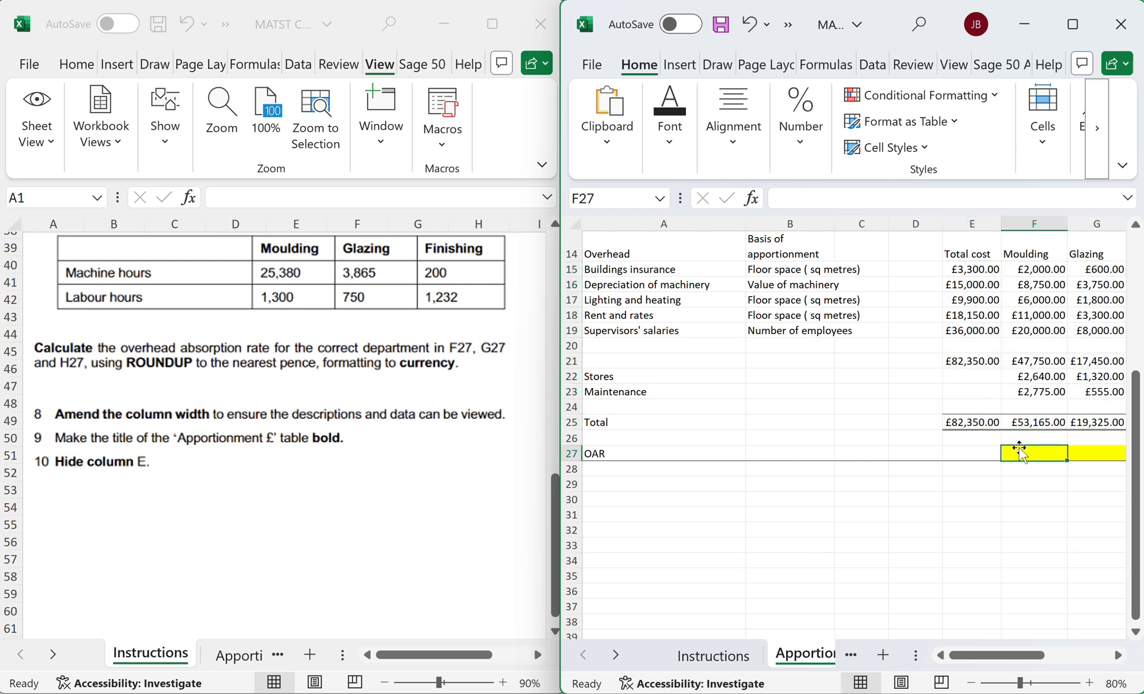
{"action": "scroll", "coordinate": [1022, 453], "scroll_direction": "right", "scroll_amount": 4}
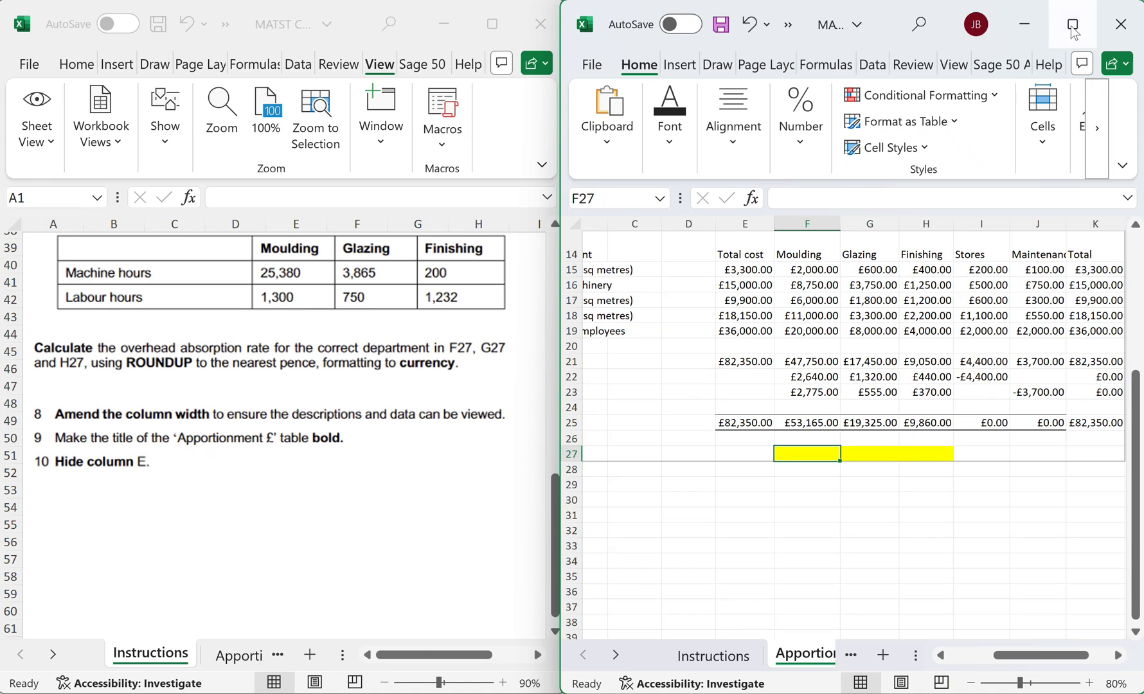
{"action": "mouse_move", "coordinate": [1073, 27]}
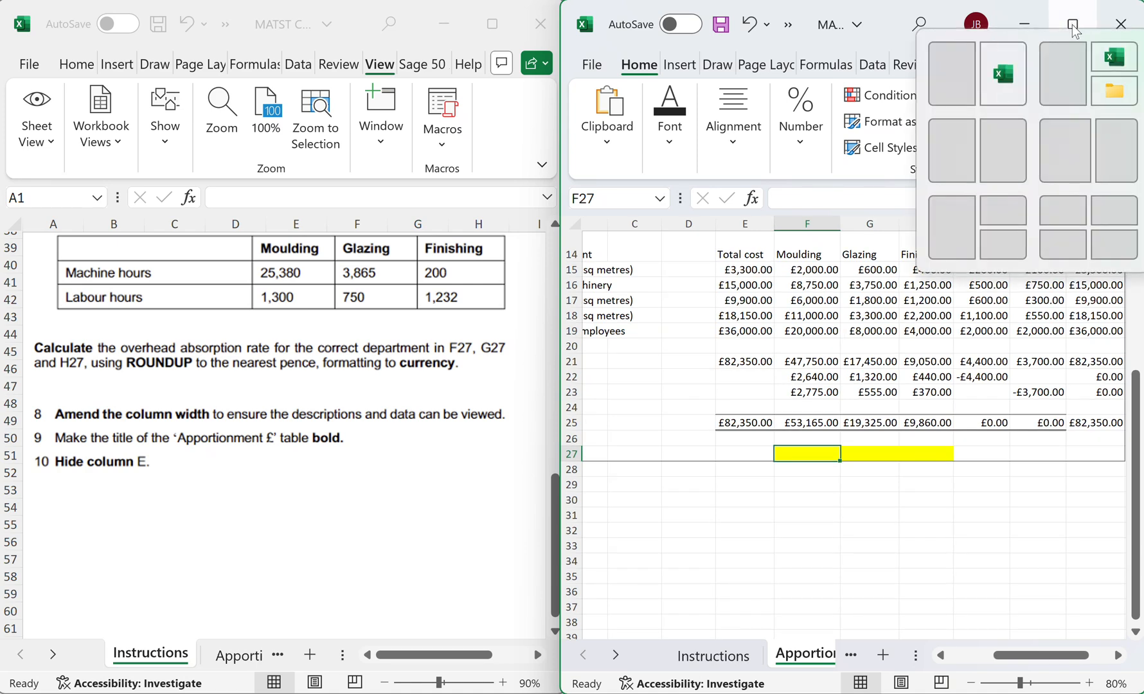
Format the absorption rate cells F27:H27 as Currency.
{"action": "left_click_drag", "start_coordinate": [786, 454], "coordinate": [911, 452]}
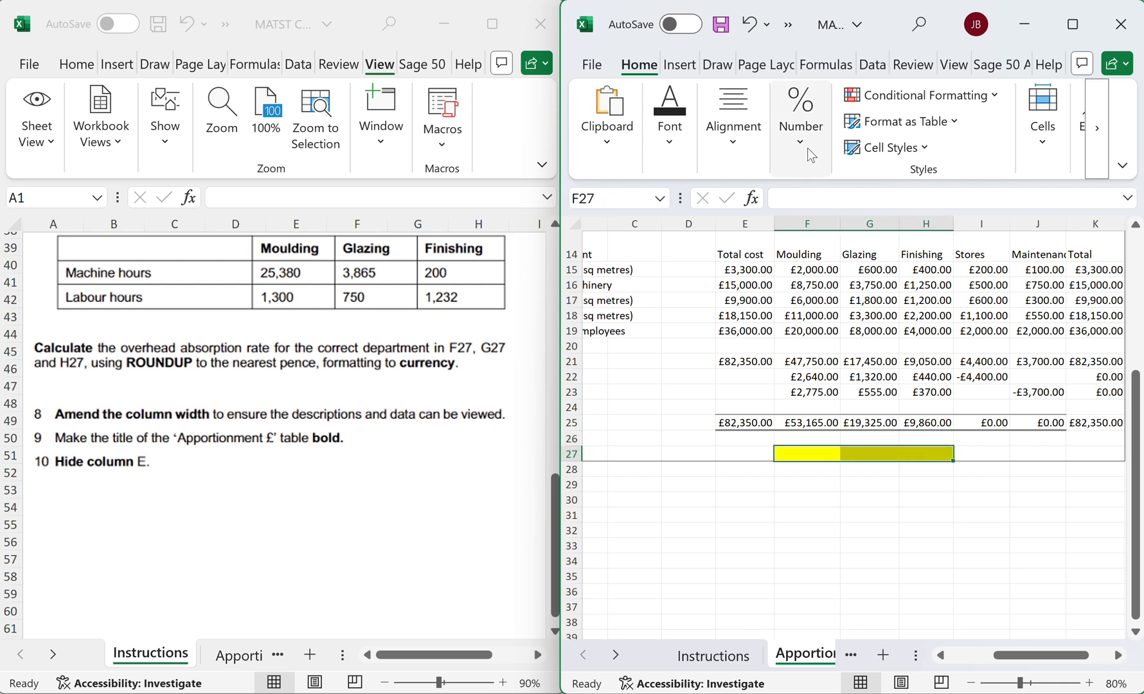
{"action": "left_click", "coordinate": [807, 147]}
{"action": "left_click", "coordinate": [920, 201]}
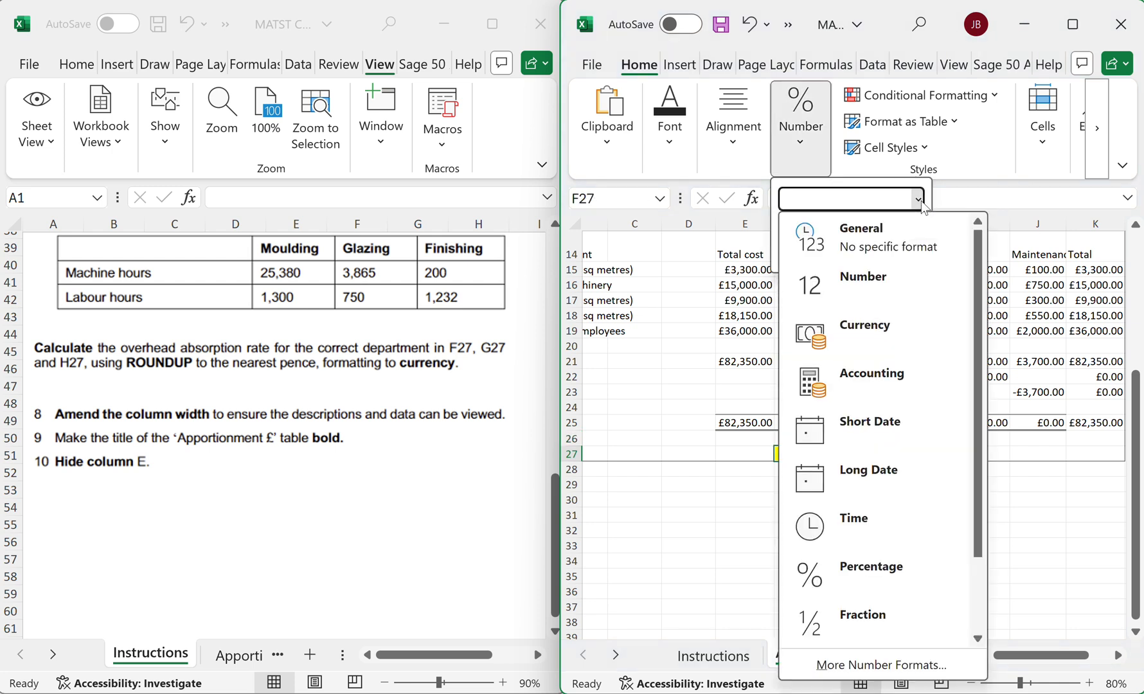
{"action": "left_click", "coordinate": [858, 336]}
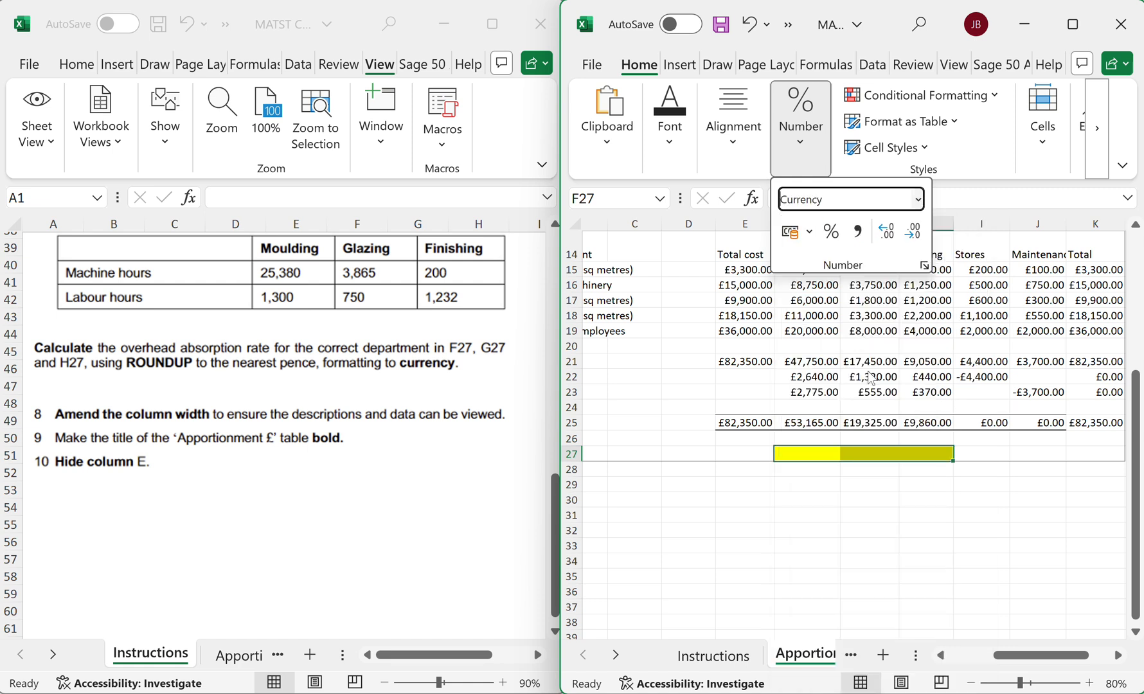
{"action": "left_click", "coordinate": [828, 488]}
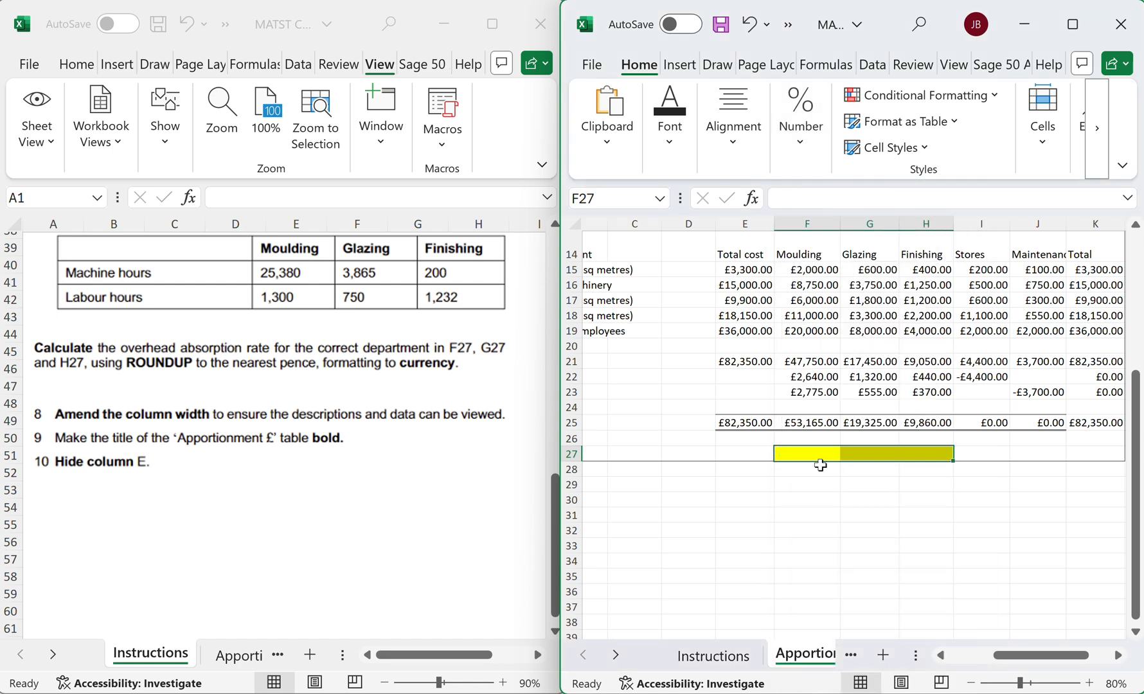
Maximize the calculation workbook and begin a ROUNDUP function in F27 with F25/ as the start of its Number argument.
{"action": "mouse_move", "coordinate": [1074, 30]}
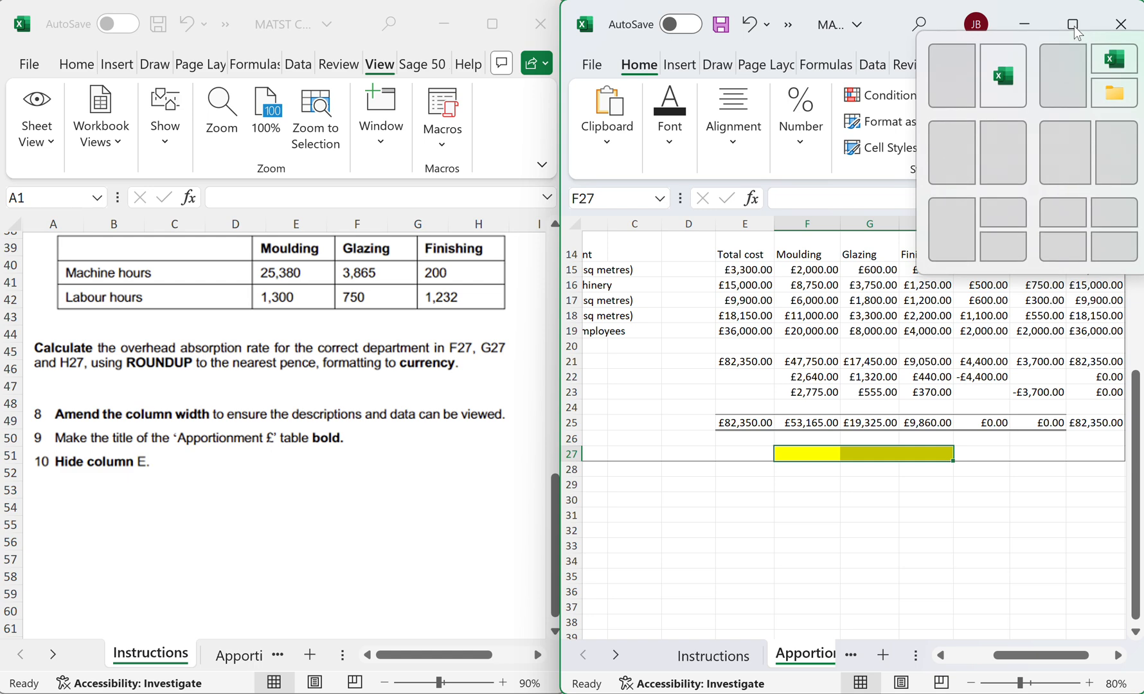
{"action": "left_click", "coordinate": [1074, 26]}
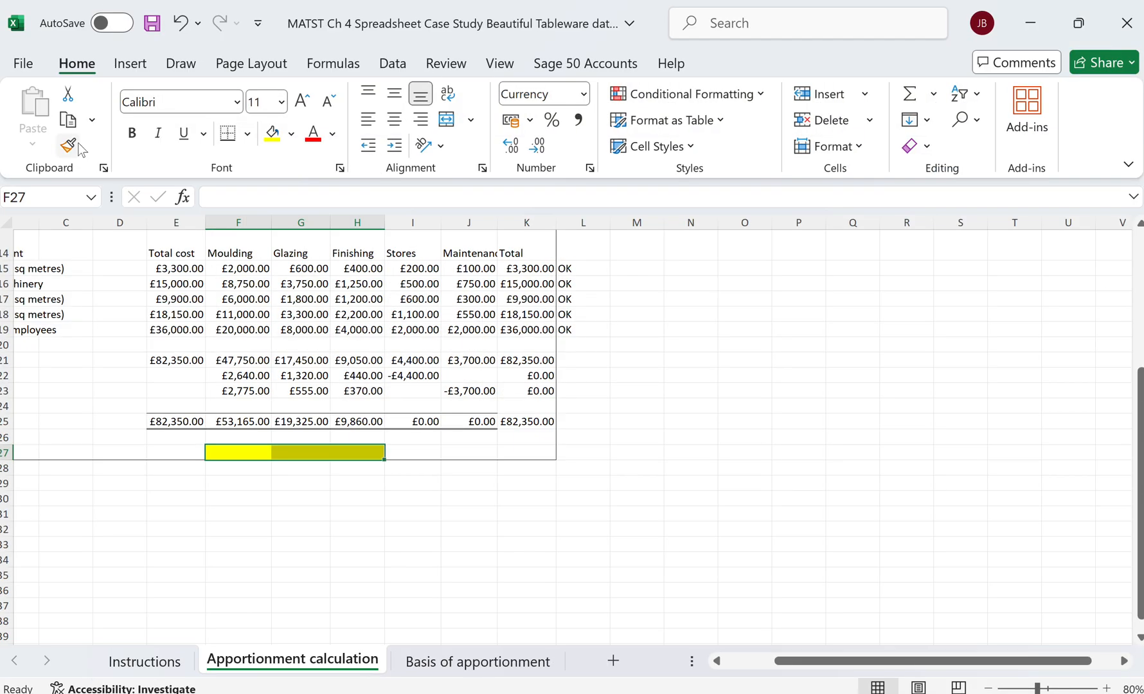
{"action": "left_click", "coordinate": [267, 458]}
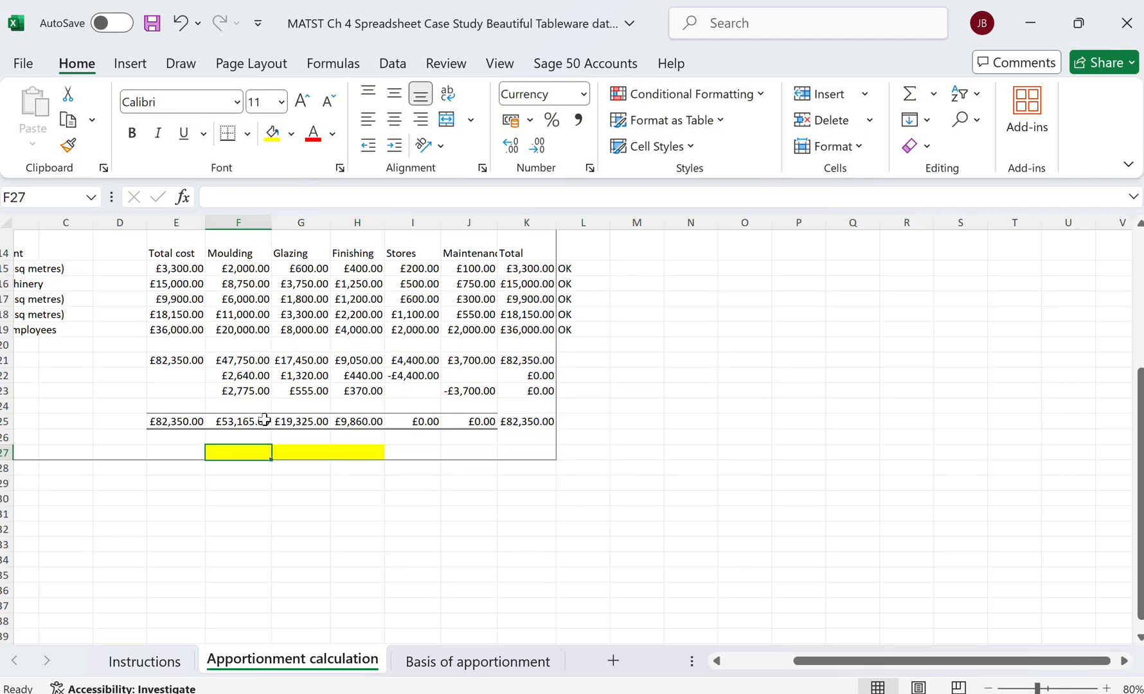
{"action": "left_click", "coordinate": [333, 63]}
{"action": "left_click", "coordinate": [37, 117]}
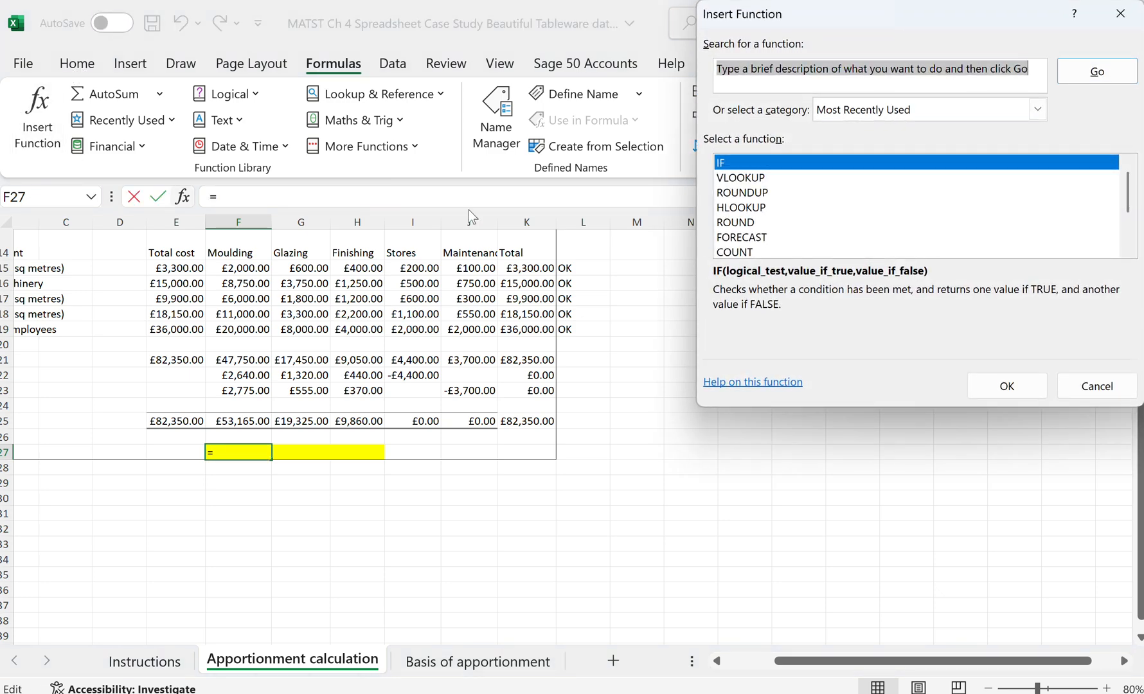
{"action": "left_click", "coordinate": [729, 196]}
{"action": "double_click", "coordinate": [729, 196]}
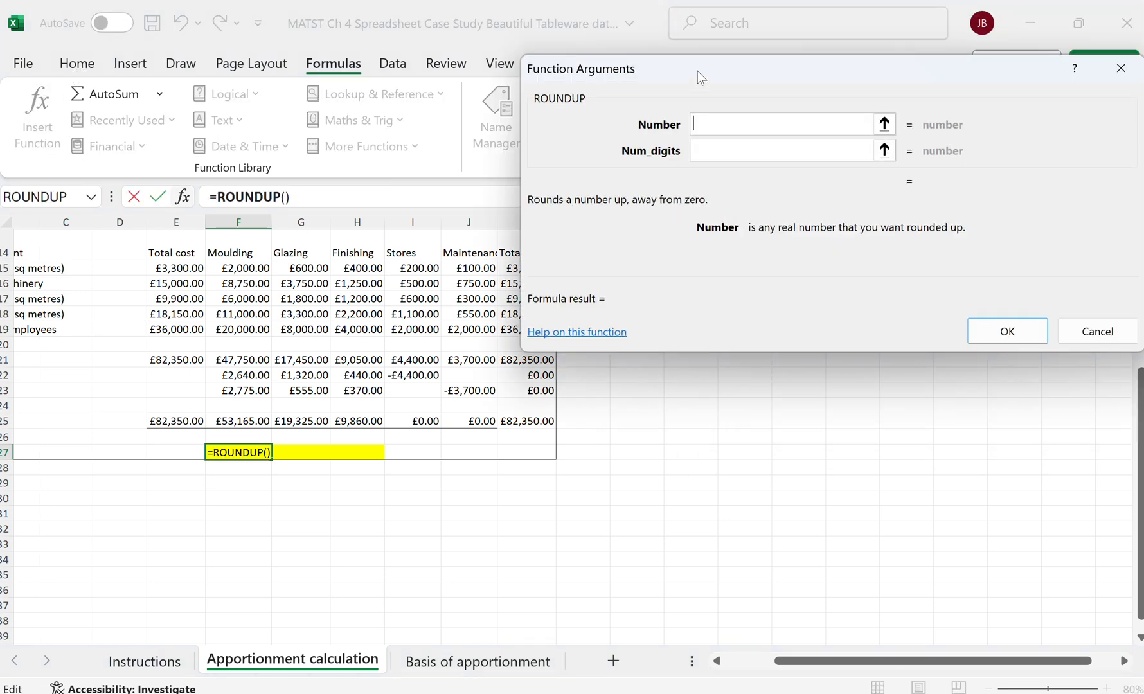
{"action": "left_click_drag", "start_coordinate": [768, 71], "coordinate": [713, 229]}
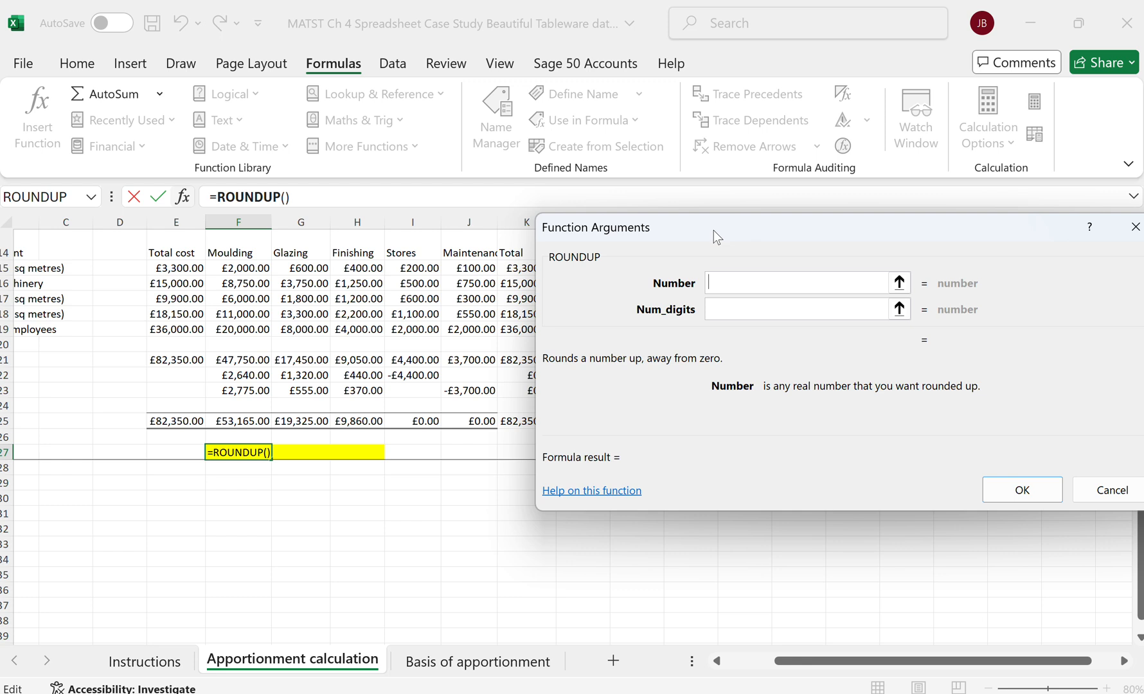
{"action": "left_click", "coordinate": [233, 419]}
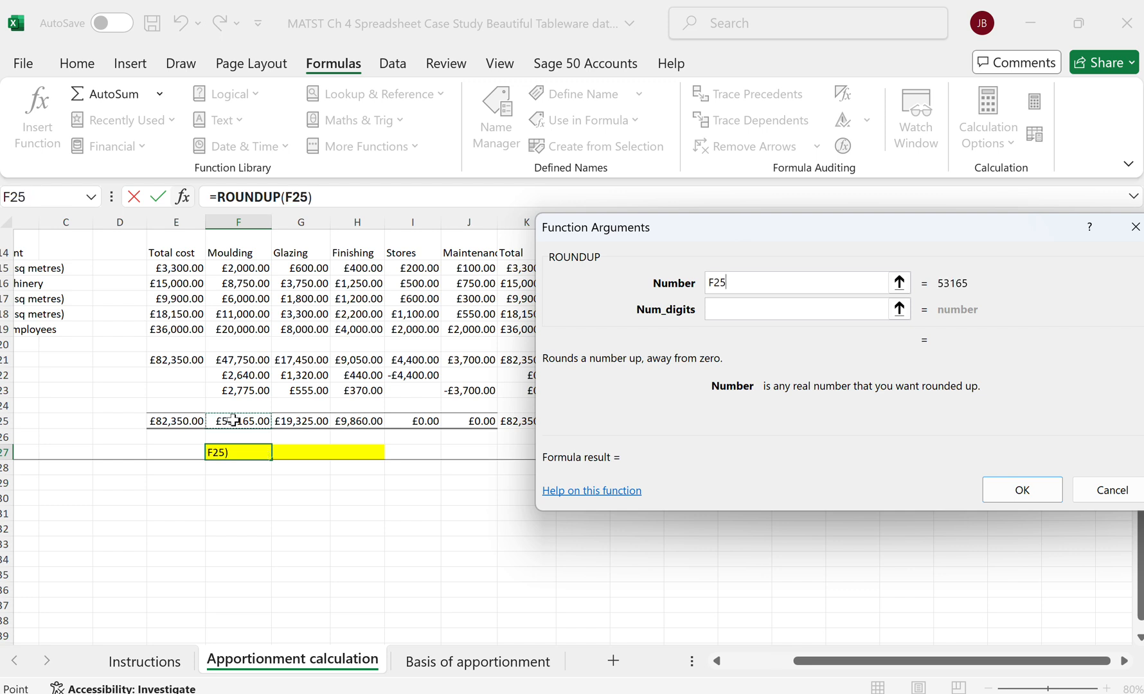
{"action": "type", "text": "/"}
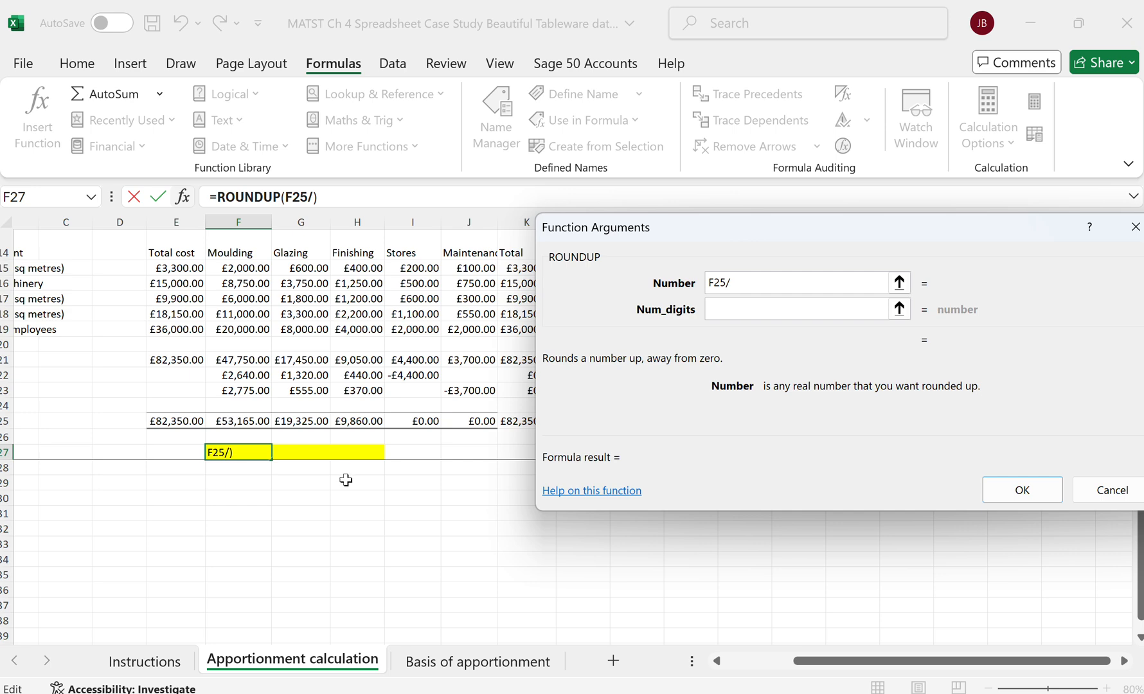
Show the instructions alongside and complete F27 as =ROUNDUP(F25/25380,2), using Moulding's machine hours.
{"action": "scroll", "coordinate": [346, 480], "scroll_direction": "up", "scroll_amount": 4}
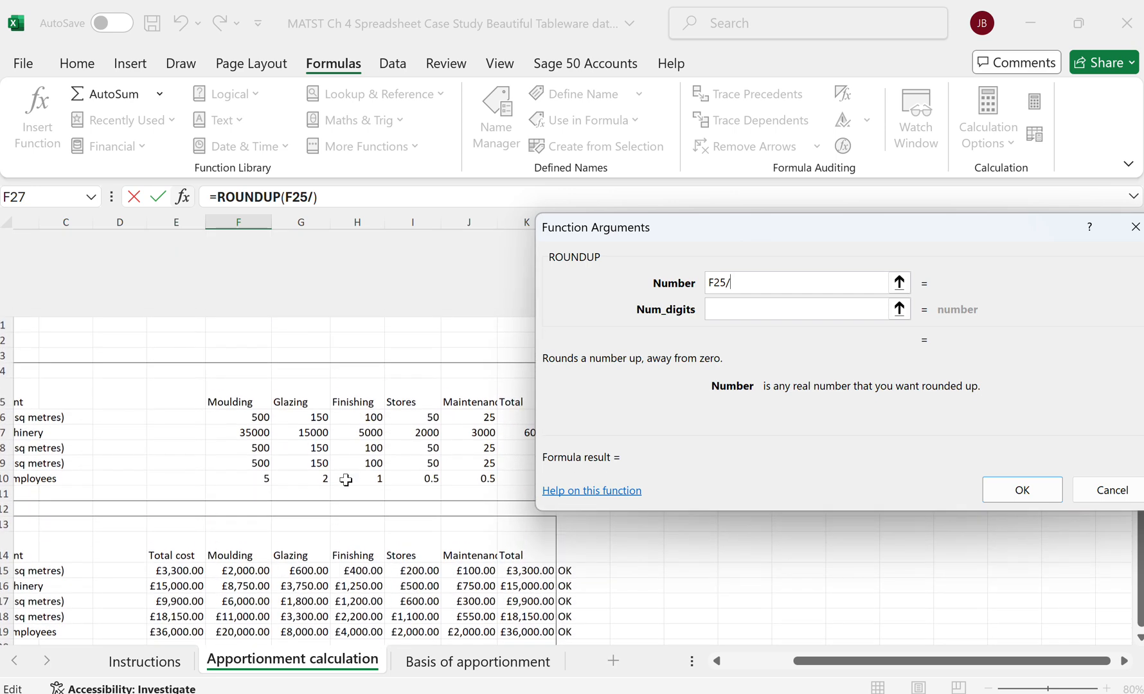
{"action": "left_click", "coordinate": [1083, 29]}
{"action": "mouse_move", "coordinate": [1082, 29]}
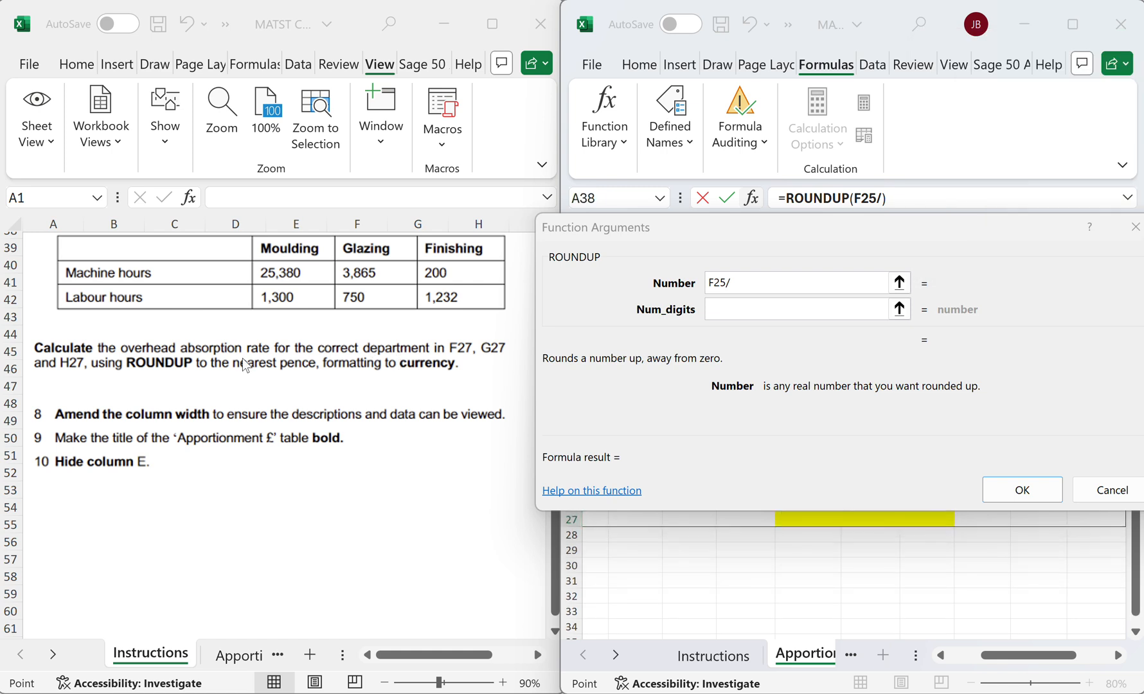
{"action": "scroll", "coordinate": [242, 358], "scroll_direction": "up", "scroll_amount": 2}
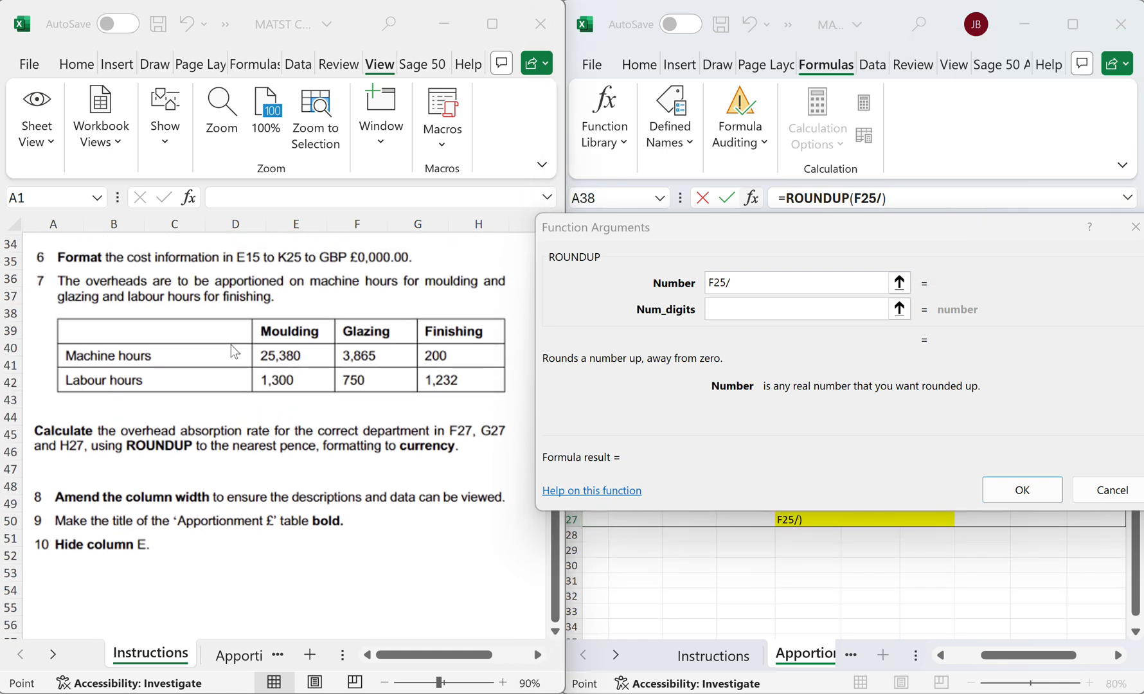
{"action": "left_click_drag", "start_coordinate": [874, 222], "coordinate": [887, 293]}
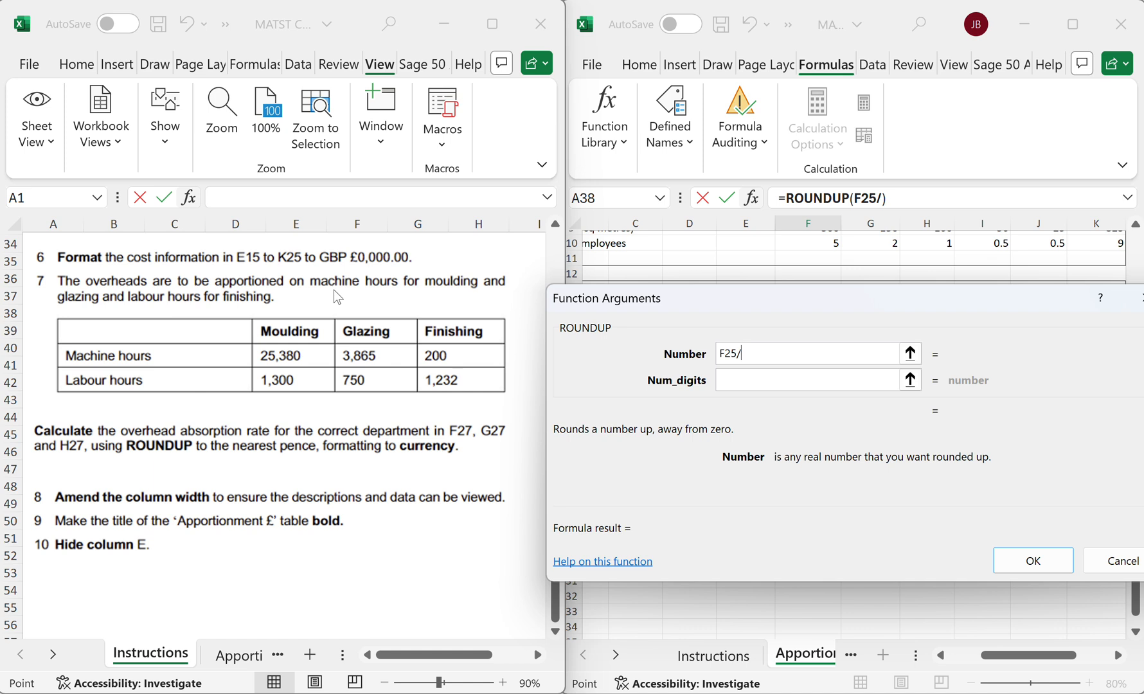
{"action": "left_click", "coordinate": [765, 362]}
{"action": "type", "text": "25380"}
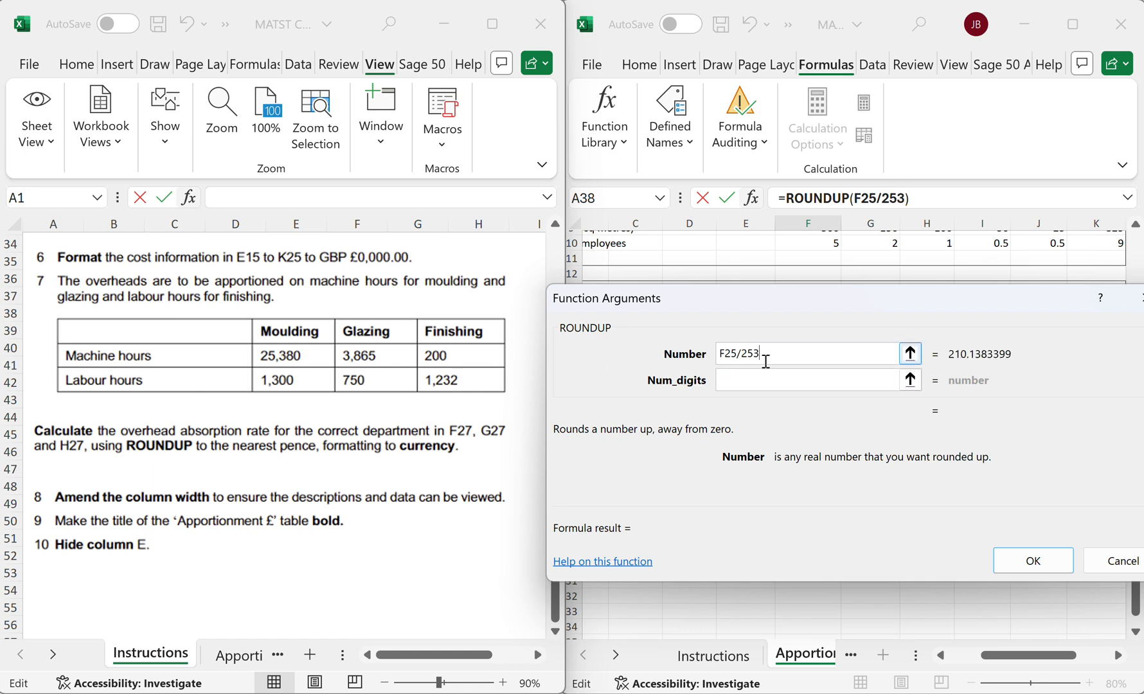
{"action": "left_click", "coordinate": [759, 377]}
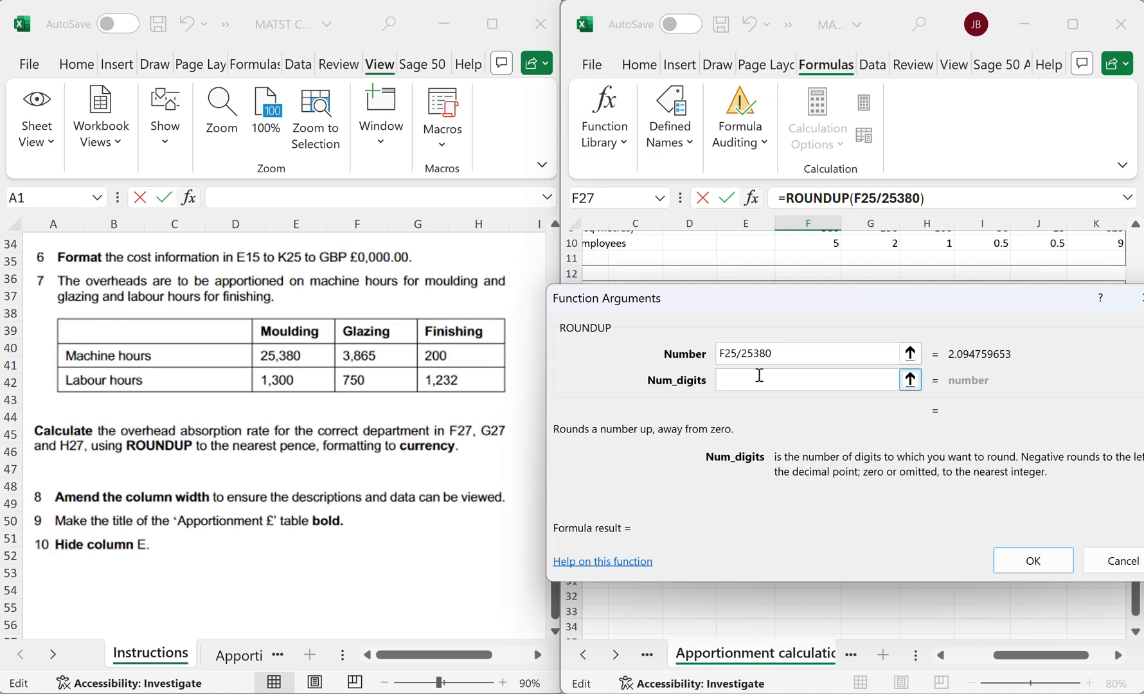
{"action": "type", "text": "2"}
{"action": "left_click", "coordinate": [1031, 565]}
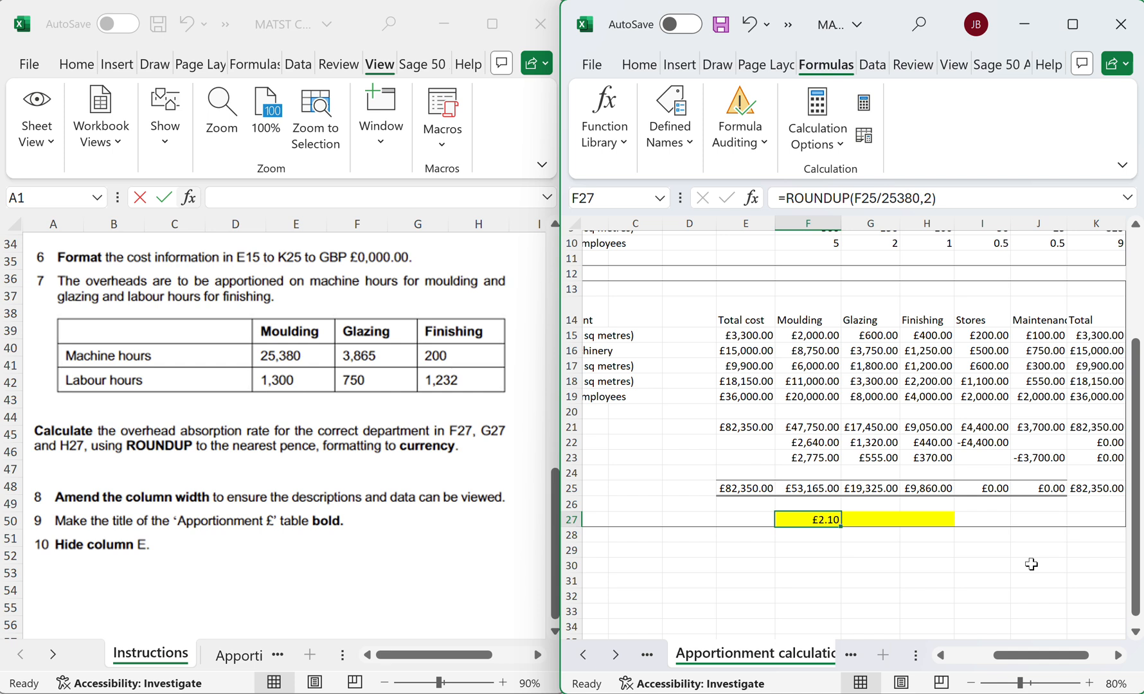
Begin a ROUNDUP function in G27 for Glazing with G25/ as the start of its Number argument.
{"action": "left_click", "coordinate": [867, 519]}
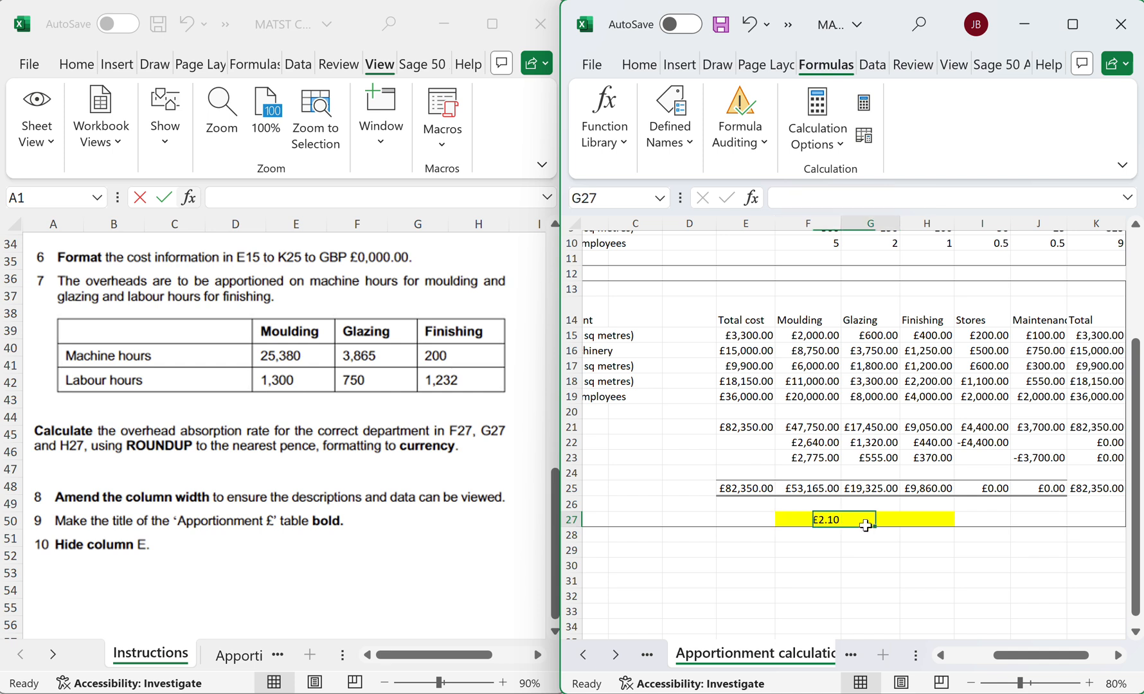
{"action": "left_click", "coordinate": [615, 158]}
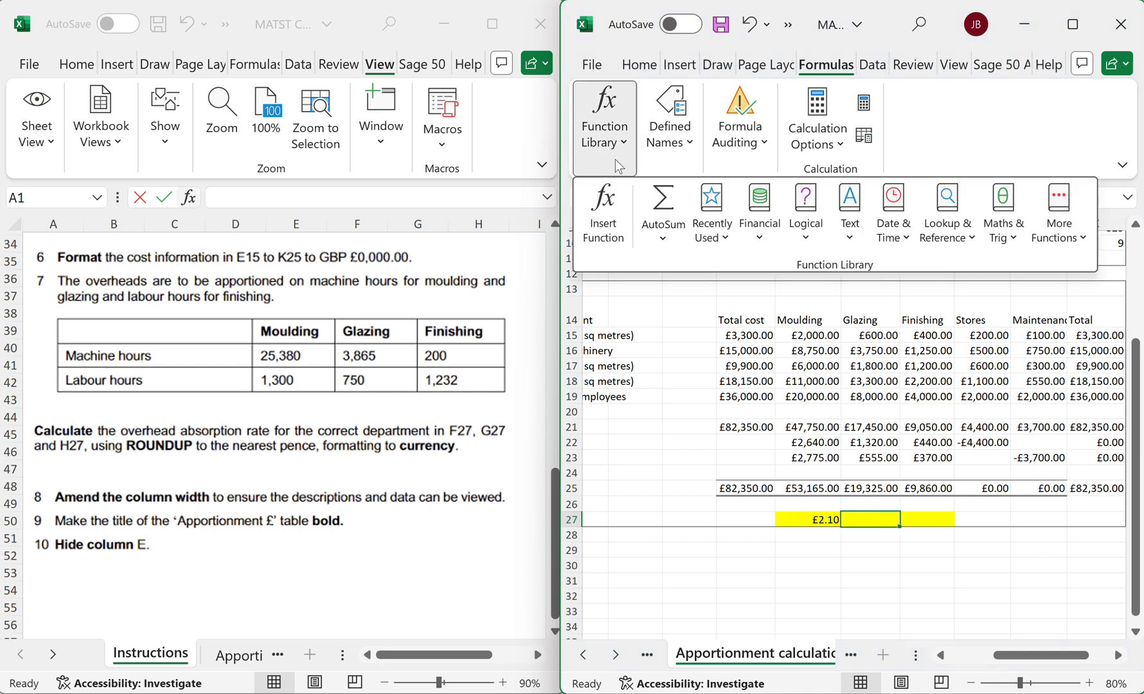
{"action": "left_click", "coordinate": [601, 209]}
{"action": "left_click", "coordinate": [666, 408]}
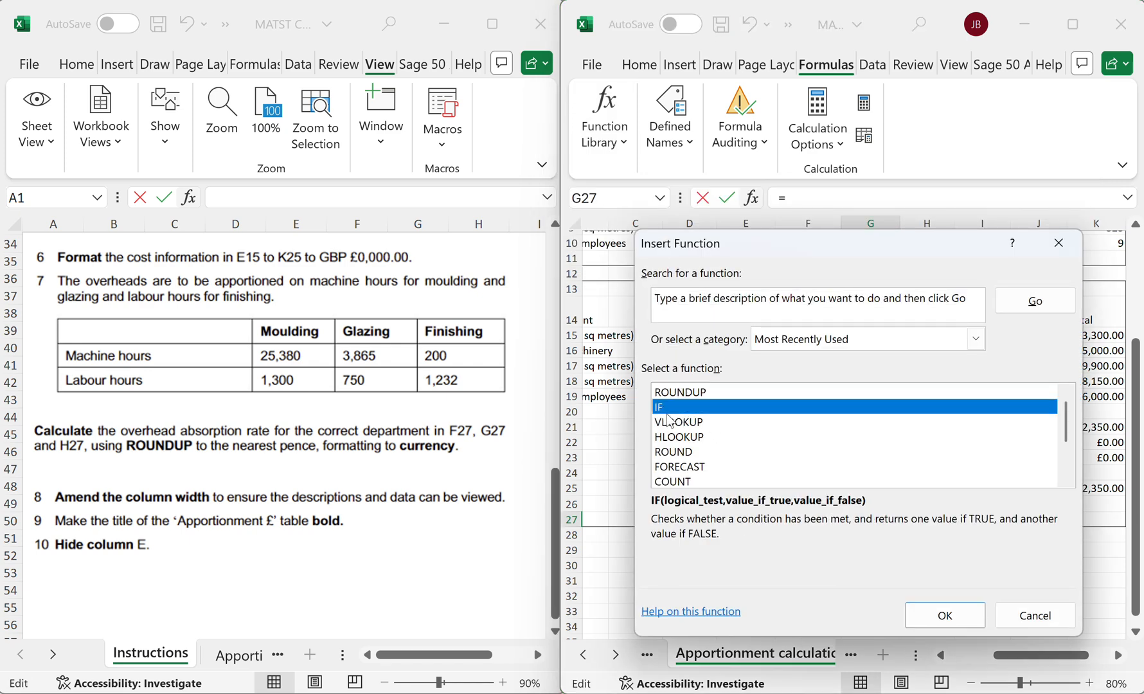
{"action": "left_click", "coordinate": [672, 393]}
{"action": "left_click", "coordinate": [945, 615]}
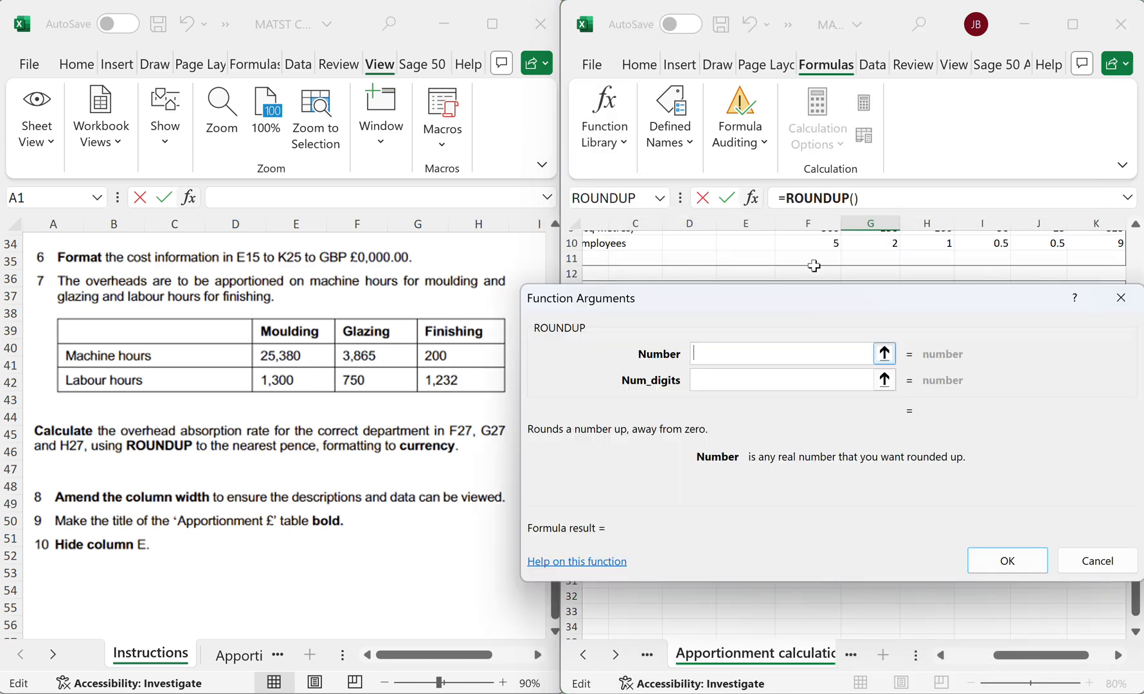
{"action": "left_click_drag", "start_coordinate": [792, 296], "coordinate": [829, 536]}
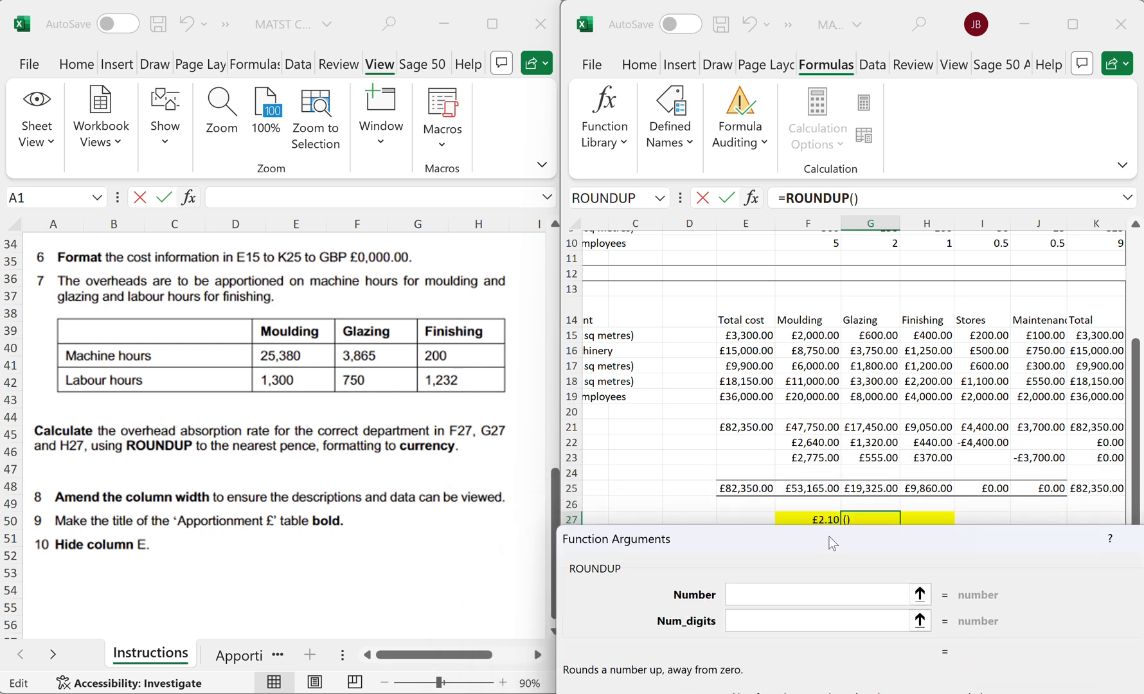
{"action": "left_click", "coordinate": [872, 487]}
{"action": "type", "text": "/"}
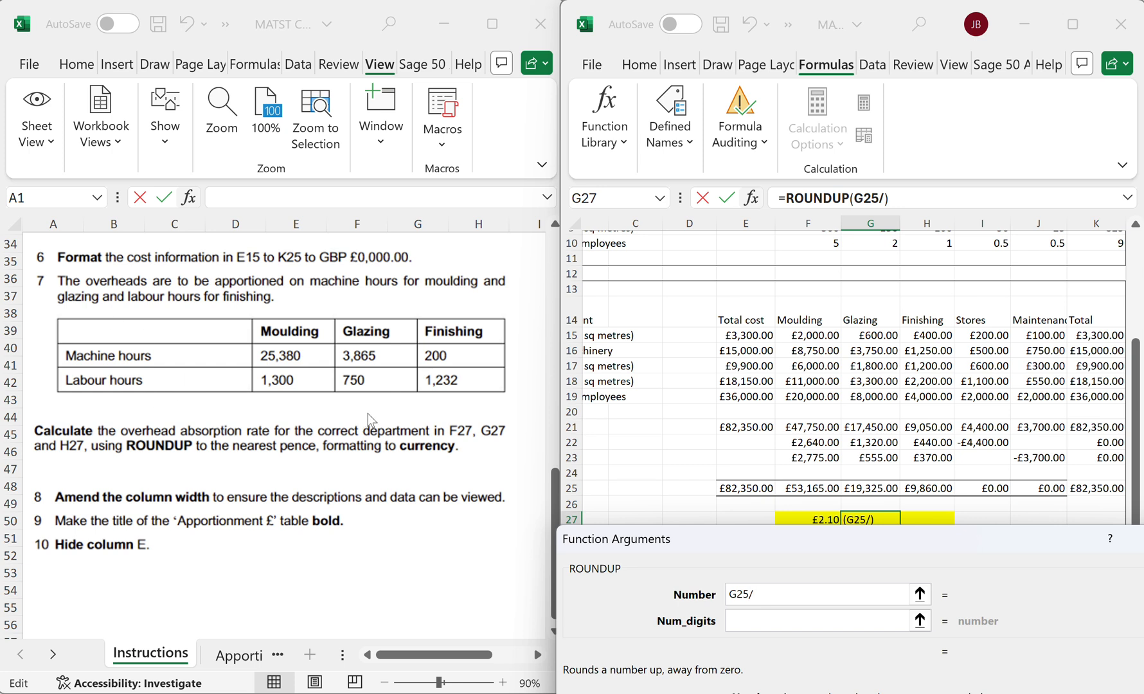
Complete the Glazing absorption rate in G27 as =ROUNDUP(G25/3865,2), using its machine hours.
{"action": "type", "text": "75#"}
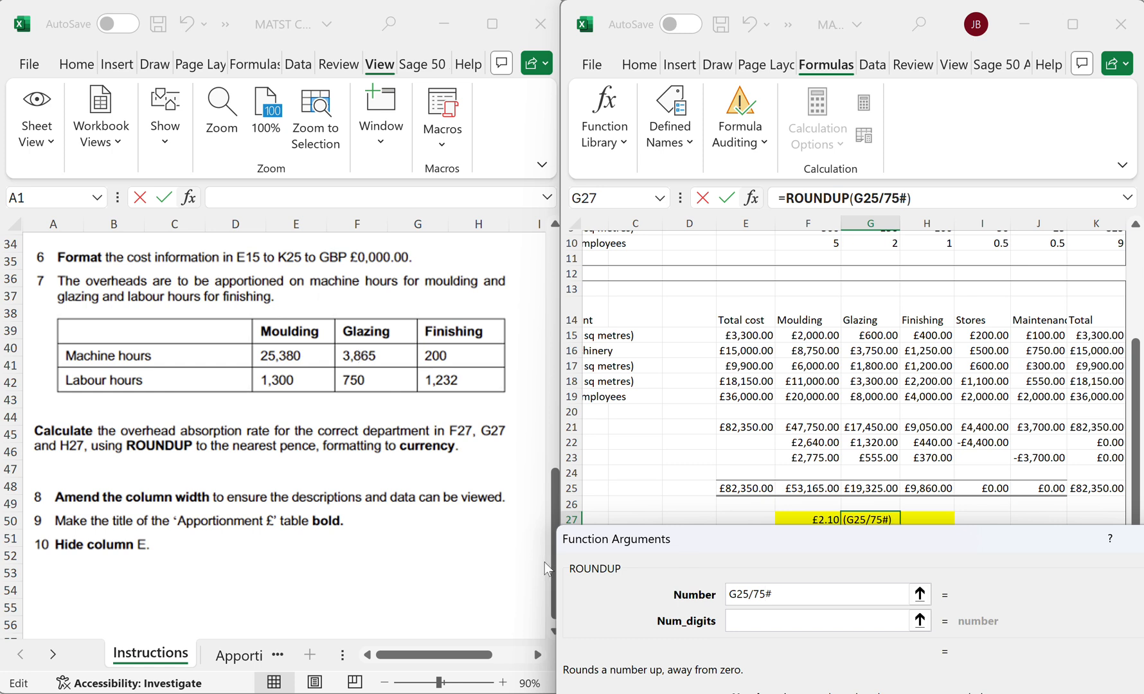
{"action": "key", "text": "BackSpace"}
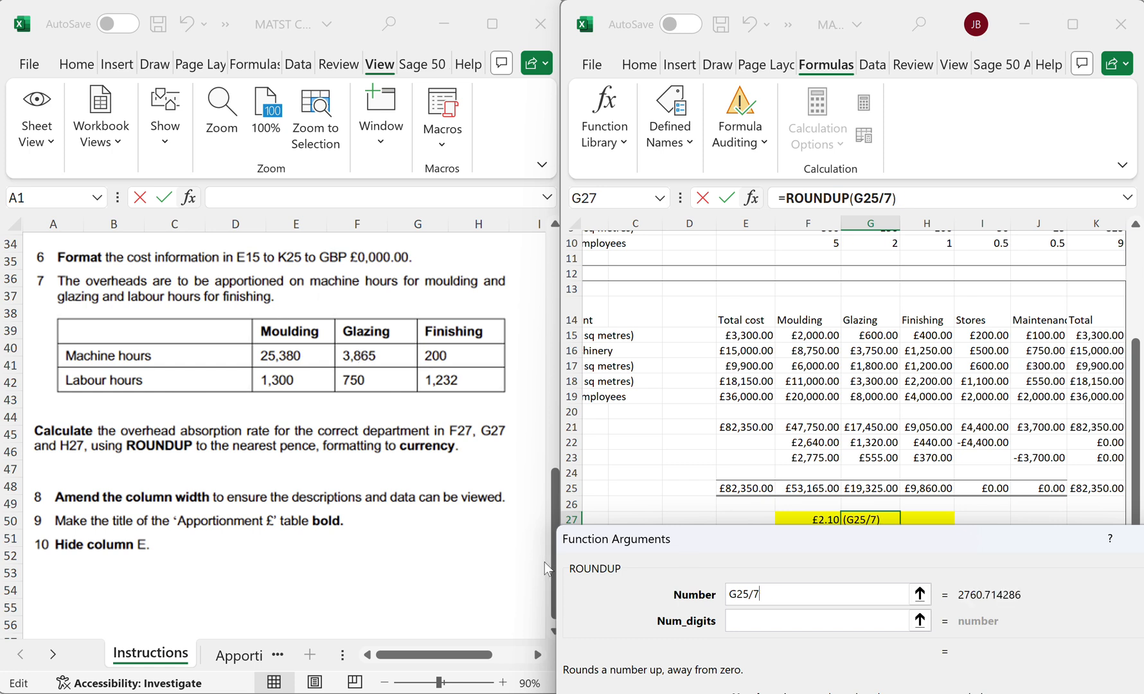
{"action": "key", "text": "BackSpace"}
{"action": "type", "text": "3865"}
{"action": "left_click", "coordinate": [744, 621]}
{"action": "type", "text": "2"}
{"action": "key", "text": "Return"}
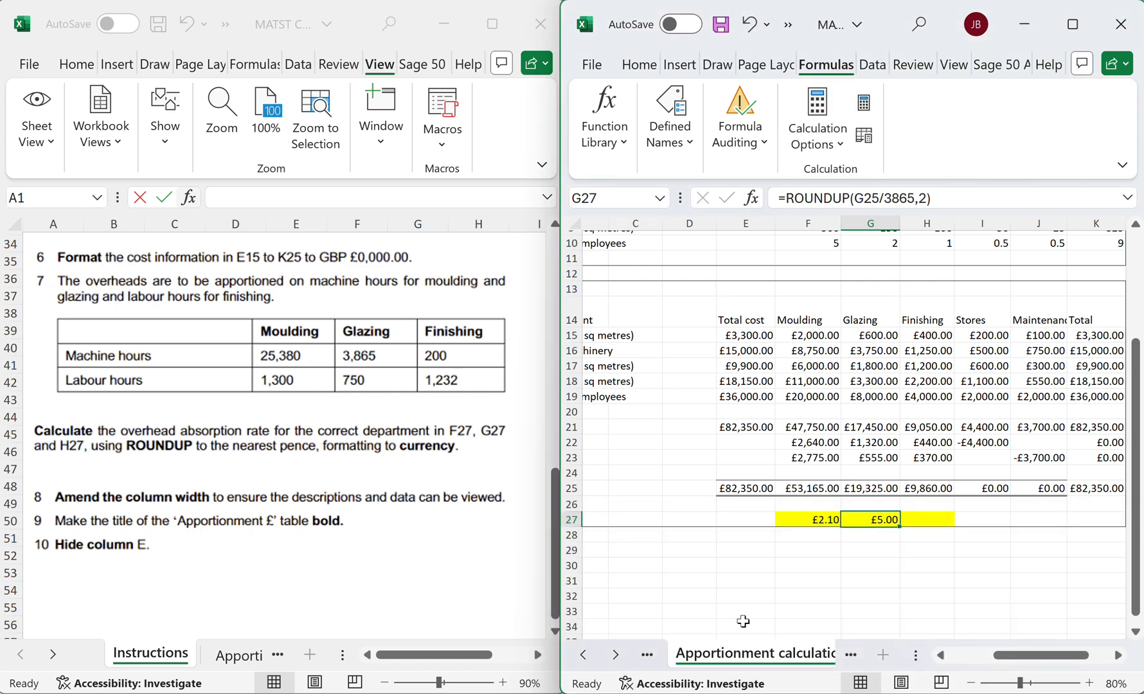
Calculate the Finishing absorption rate in H27 as =ROUNDUP(H25/1232,2), using its labour hours.
{"action": "left_click", "coordinate": [935, 515]}
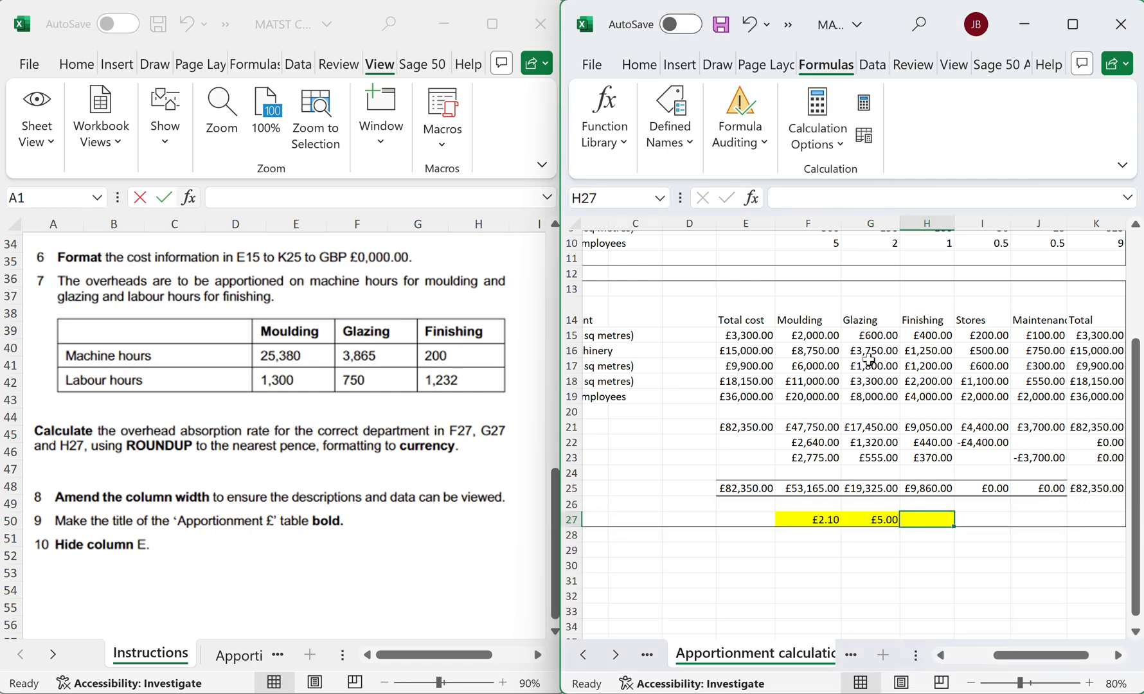
{"action": "left_click", "coordinate": [605, 126]}
{"action": "left_click", "coordinate": [611, 205]}
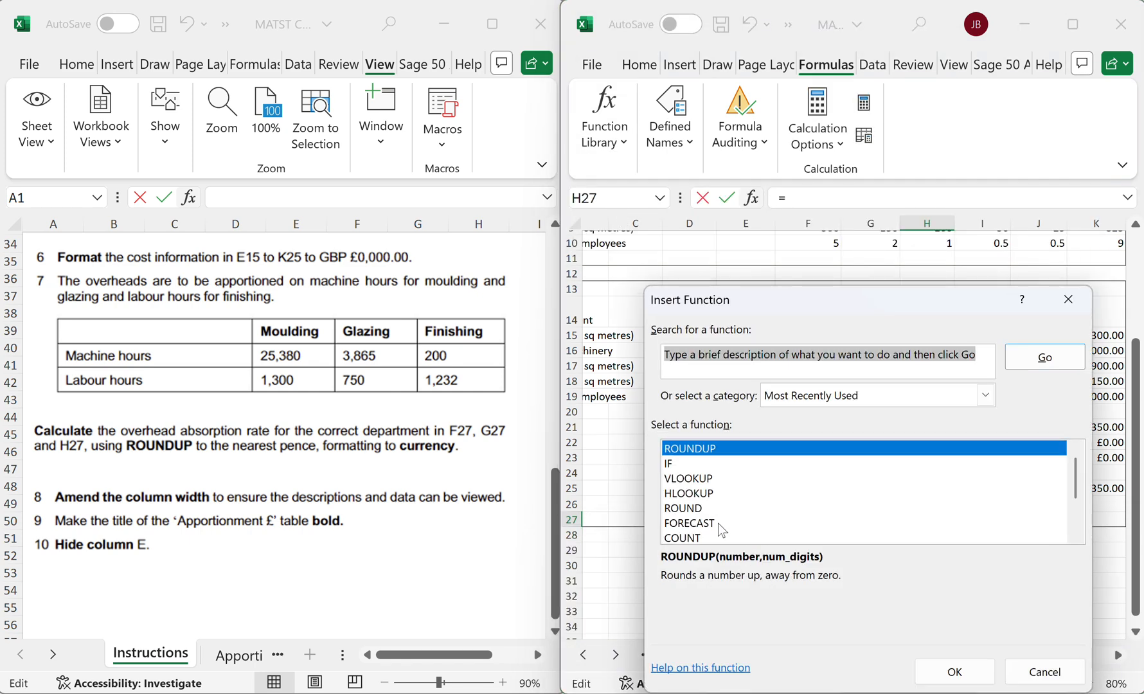
{"action": "left_click", "coordinate": [943, 672]}
{"action": "left_click_drag", "start_coordinate": [813, 353], "coordinate": [792, 559]}
{"action": "left_click", "coordinate": [920, 487]}
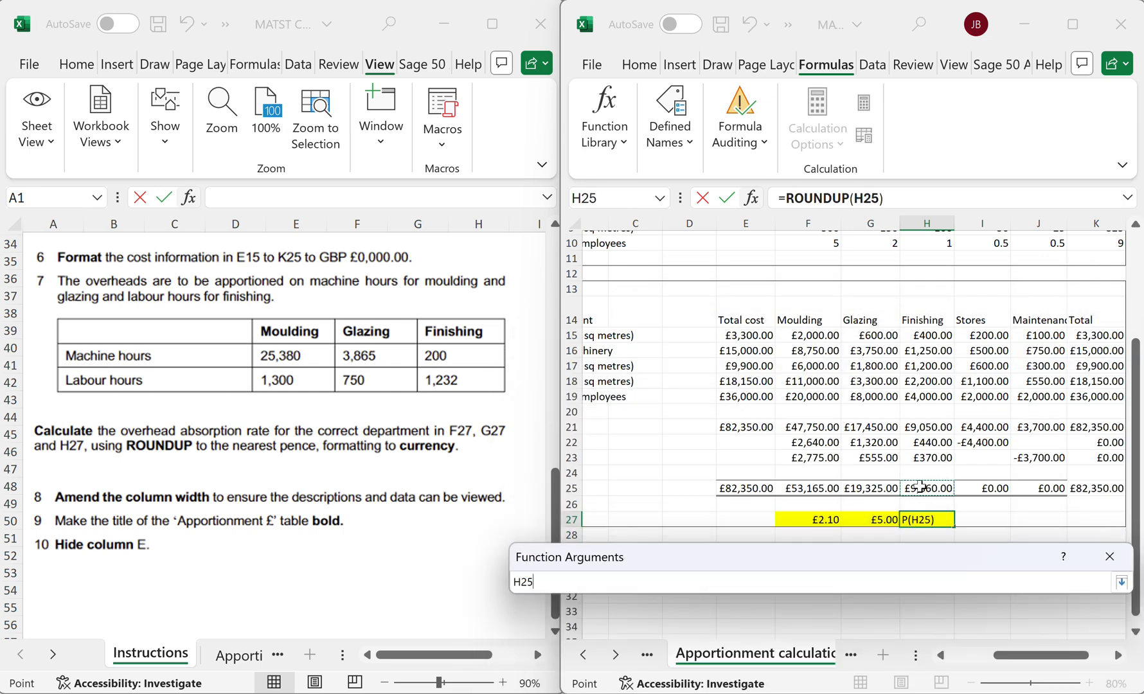
{"action": "type", "text": "/"}
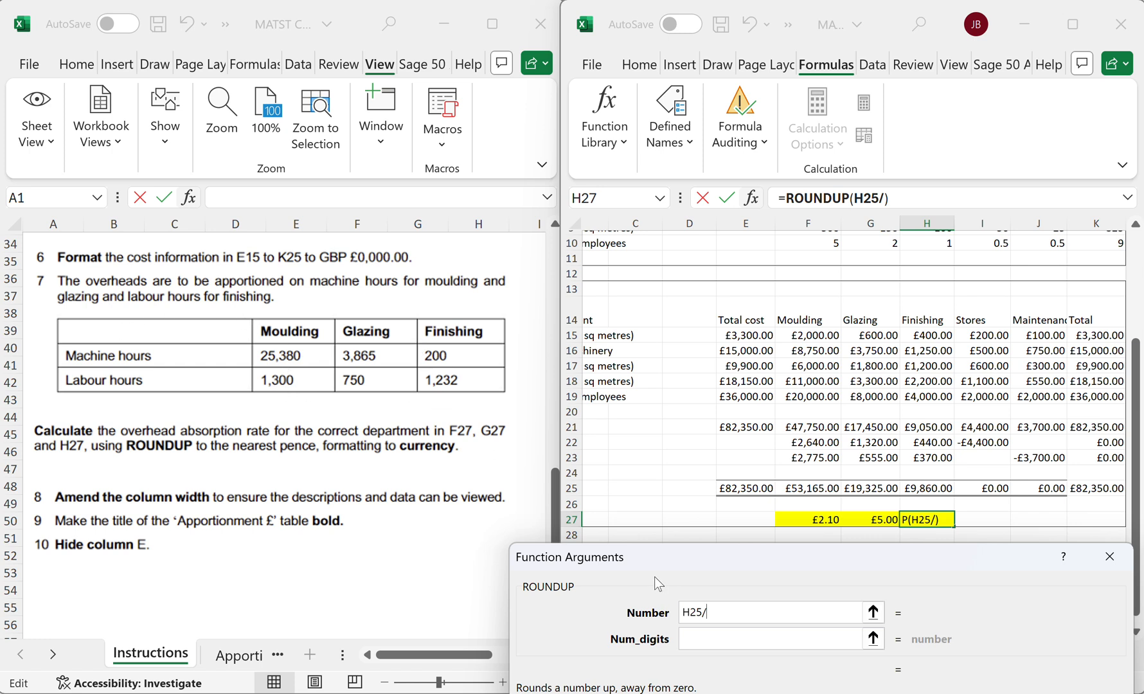
{"action": "type", "text": "1232"}
{"action": "left_click", "coordinate": [707, 643]}
{"action": "type", "text": "2"}
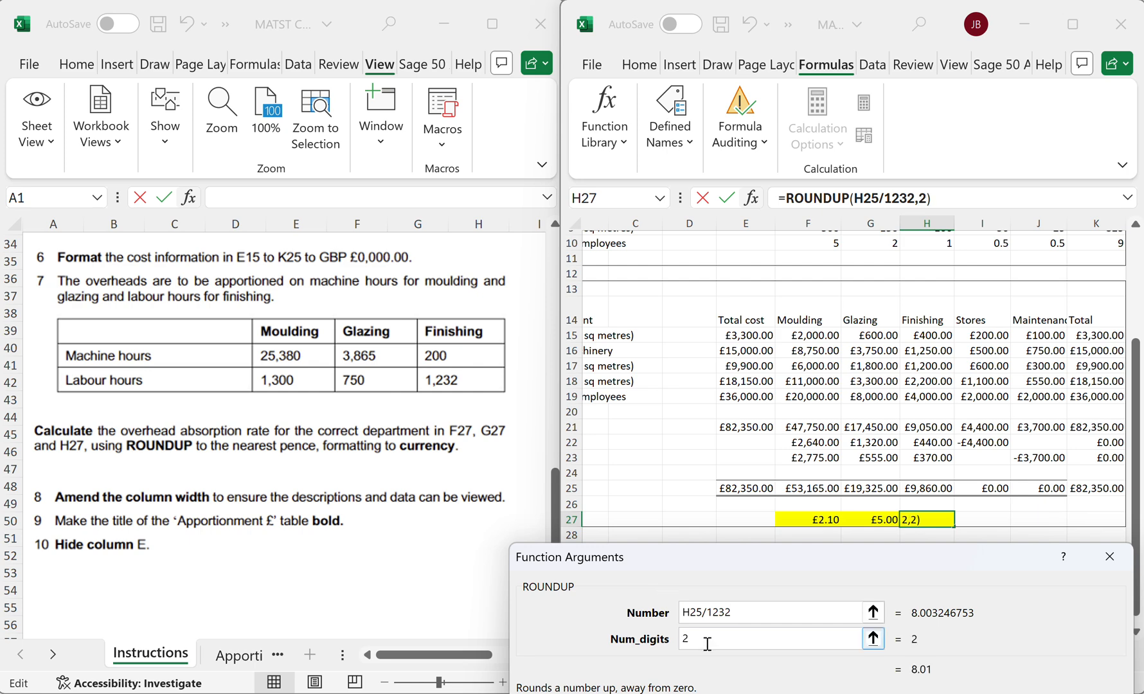
{"action": "key", "text": "Return"}
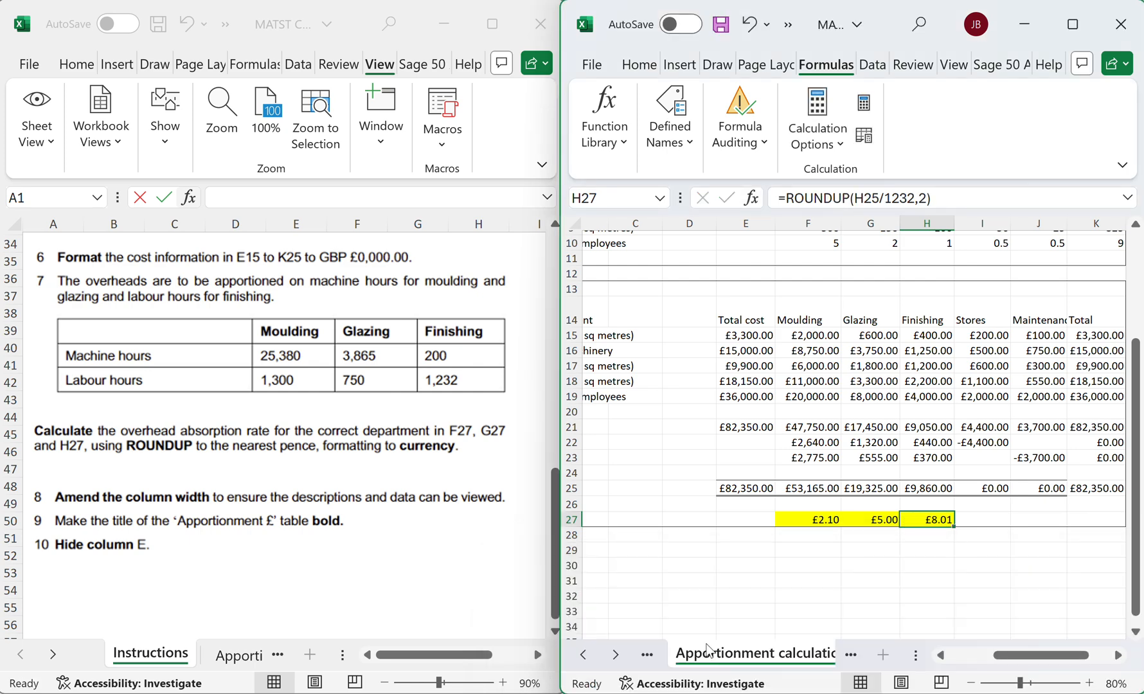
Check the remaining instructions, maximize the calculation workbook and auto-fit the width of every column on the Apportionment calculation sheet.
{"action": "left_click", "coordinate": [396, 521]}
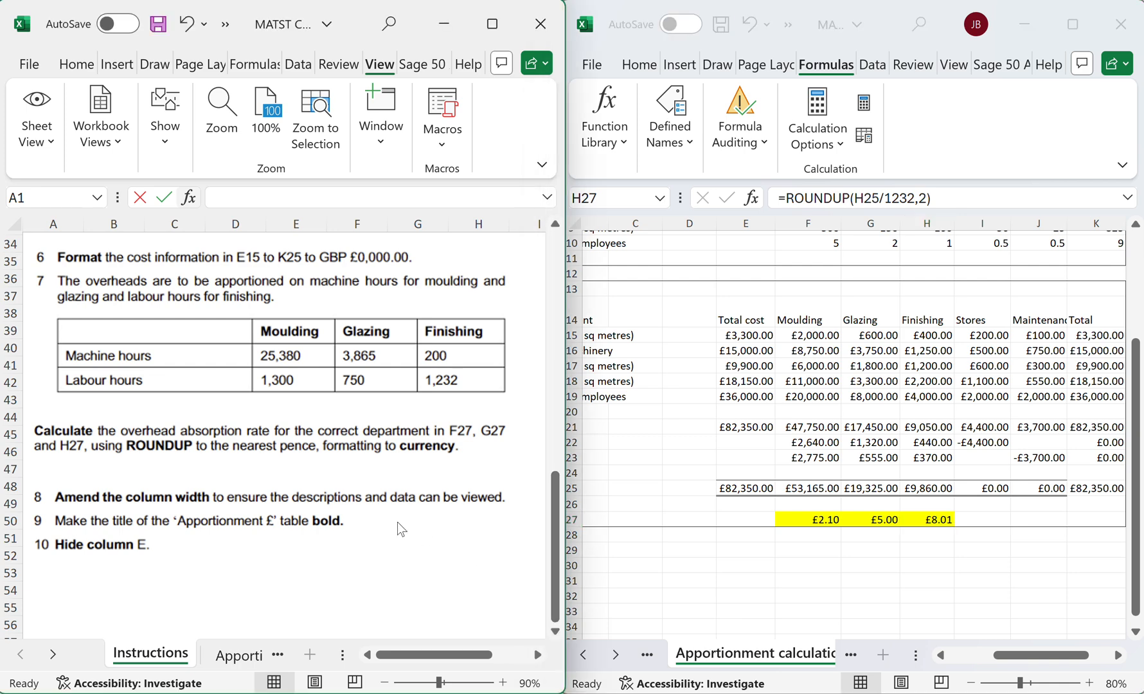
{"action": "scroll", "coordinate": [396, 522], "scroll_direction": "down", "scroll_amount": 1}
{"action": "scroll", "coordinate": [397, 522], "scroll_direction": "down", "scroll_amount": 1}
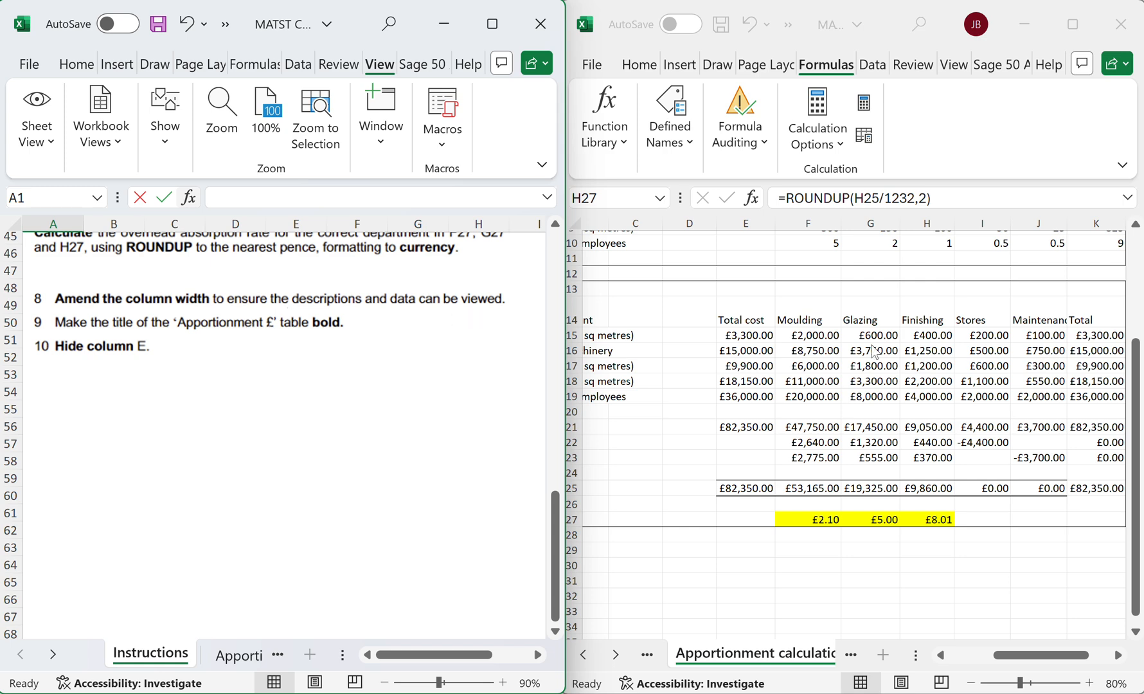
{"action": "left_click", "coordinate": [1072, 24]}
{"action": "scroll", "coordinate": [327, 419], "scroll_direction": "up", "scroll_amount": 2}
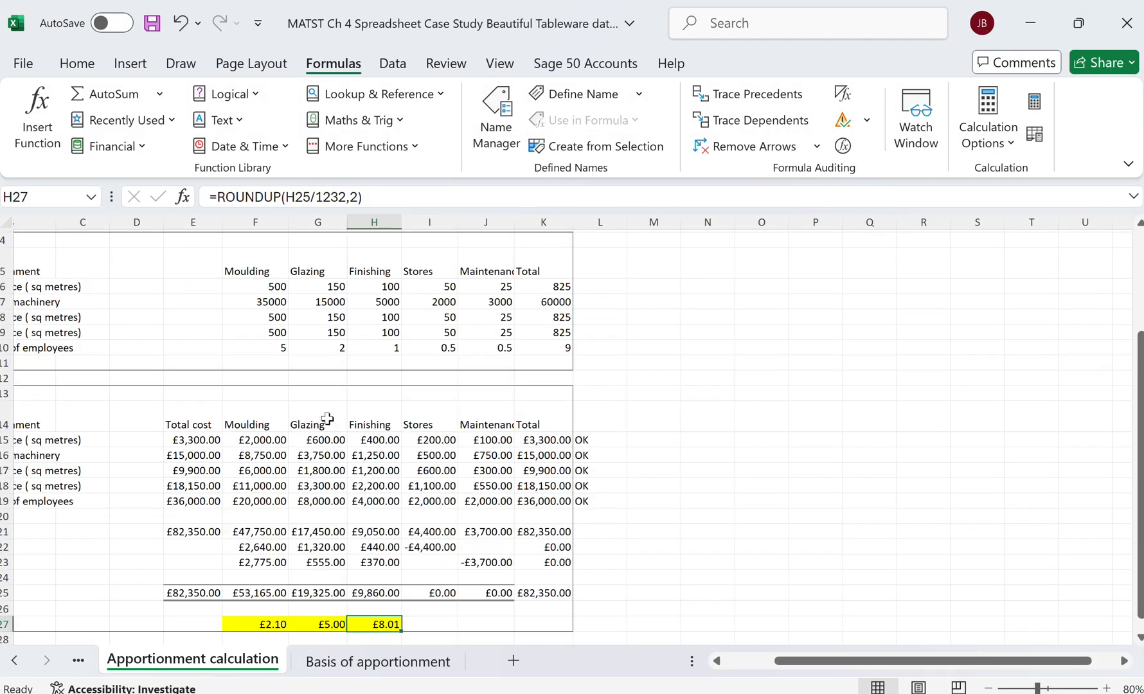
{"action": "scroll", "coordinate": [327, 419], "scroll_direction": "up", "scroll_amount": 2}
{"action": "scroll", "coordinate": [327, 418], "scroll_direction": "left", "scroll_amount": 2}
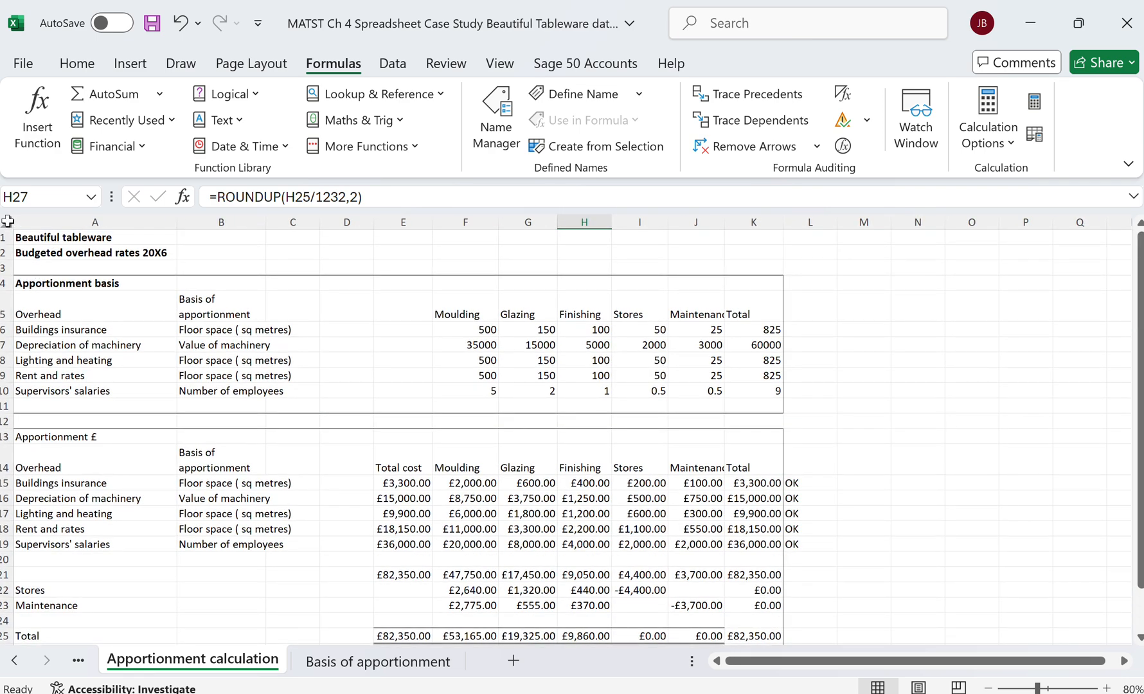
{"action": "left_click", "coordinate": [8, 221]}
{"action": "left_click_drag", "start_coordinate": [179, 222], "coordinate": [179, 222]}
{"action": "double_click", "coordinate": [180, 222]}
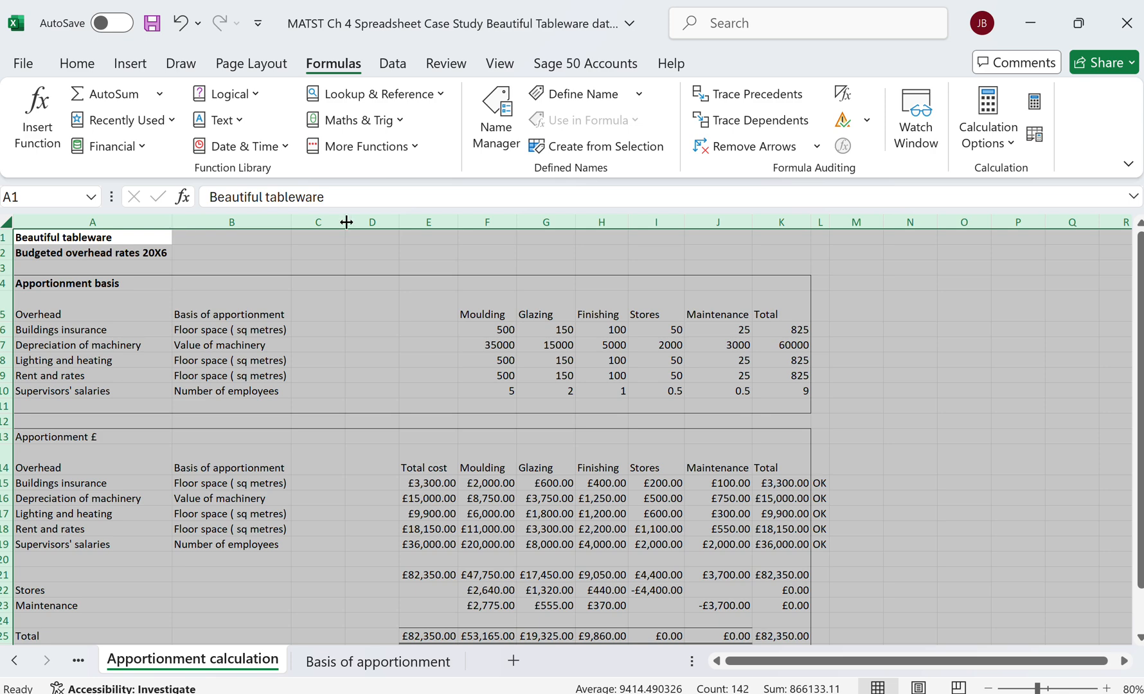
{"action": "left_click", "coordinate": [322, 281]}
Narrow the empty columns C and D on the Apportionment calculation sheet.
{"action": "scroll", "coordinate": [325, 454], "scroll_direction": "down", "scroll_amount": 3}
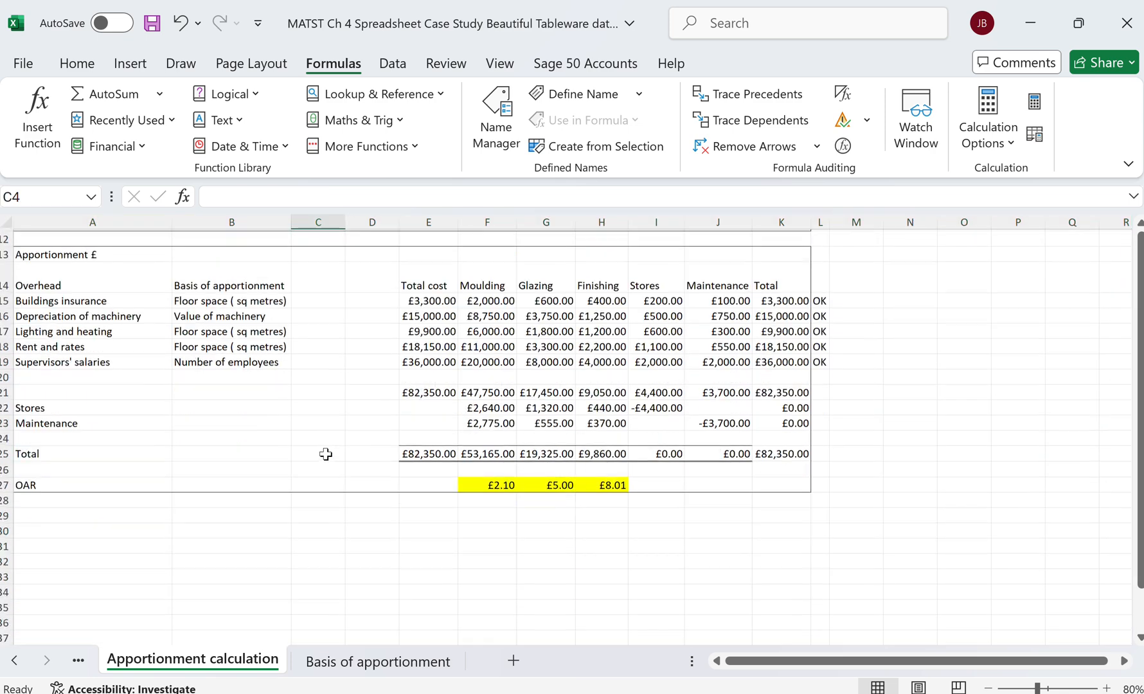
{"action": "scroll", "coordinate": [325, 454], "scroll_direction": "up", "scroll_amount": 3}
{"action": "mouse_move", "coordinate": [346, 222]}
{"action": "left_mouse_down"}
{"action": "mouse_move", "coordinate": [314, 224]}
{"action": "mouse_move", "coordinate": [362, 225]}
{"action": "mouse_move", "coordinate": [326, 225]}
{"action": "left_mouse_up"}
{"action": "left_click", "coordinate": [357, 518]}
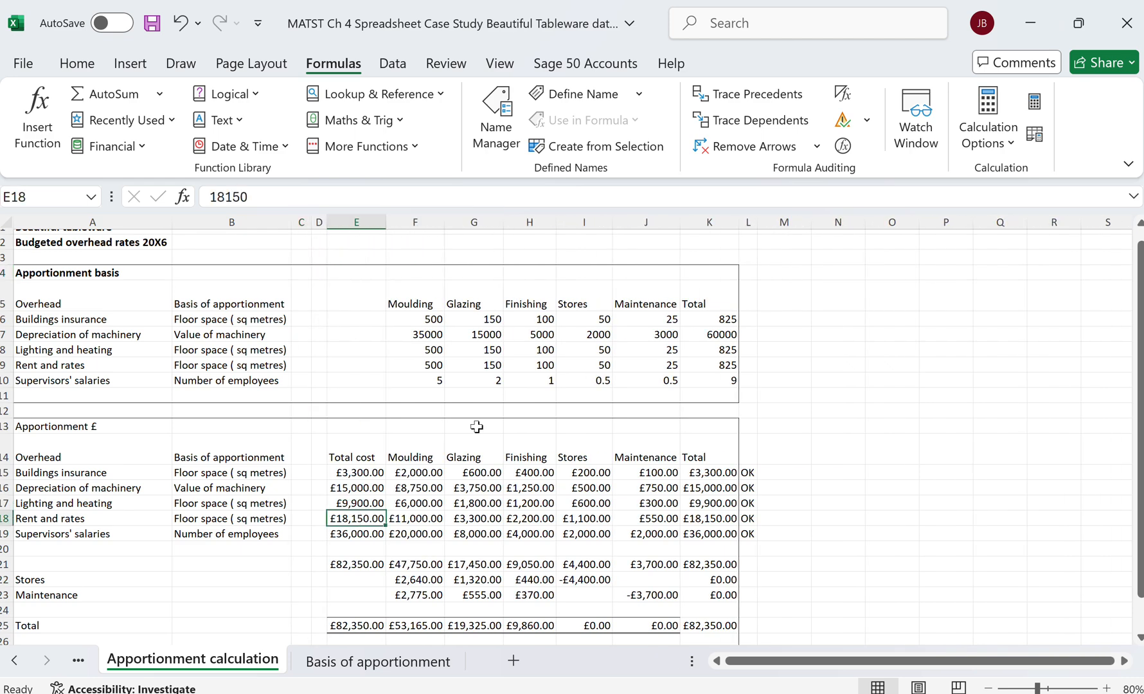
Review the instructions for the next task and make the 'Apportionment £' table title in A13 bold.
{"action": "left_click", "coordinate": [1078, 23]}
{"action": "left_click", "coordinate": [250, 381]}
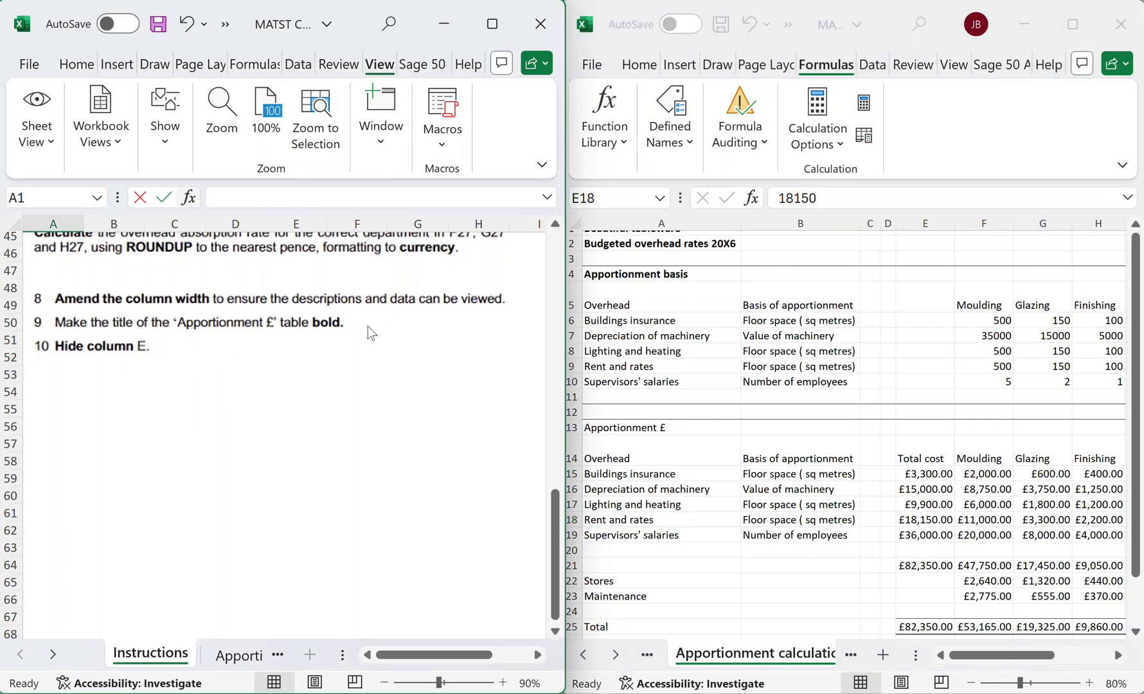
{"action": "left_click", "coordinate": [1073, 24]}
{"action": "scroll", "coordinate": [309, 392], "scroll_direction": "up", "scroll_amount": 1}
{"action": "left_click", "coordinate": [54, 283]}
{"action": "left_click", "coordinate": [42, 436]}
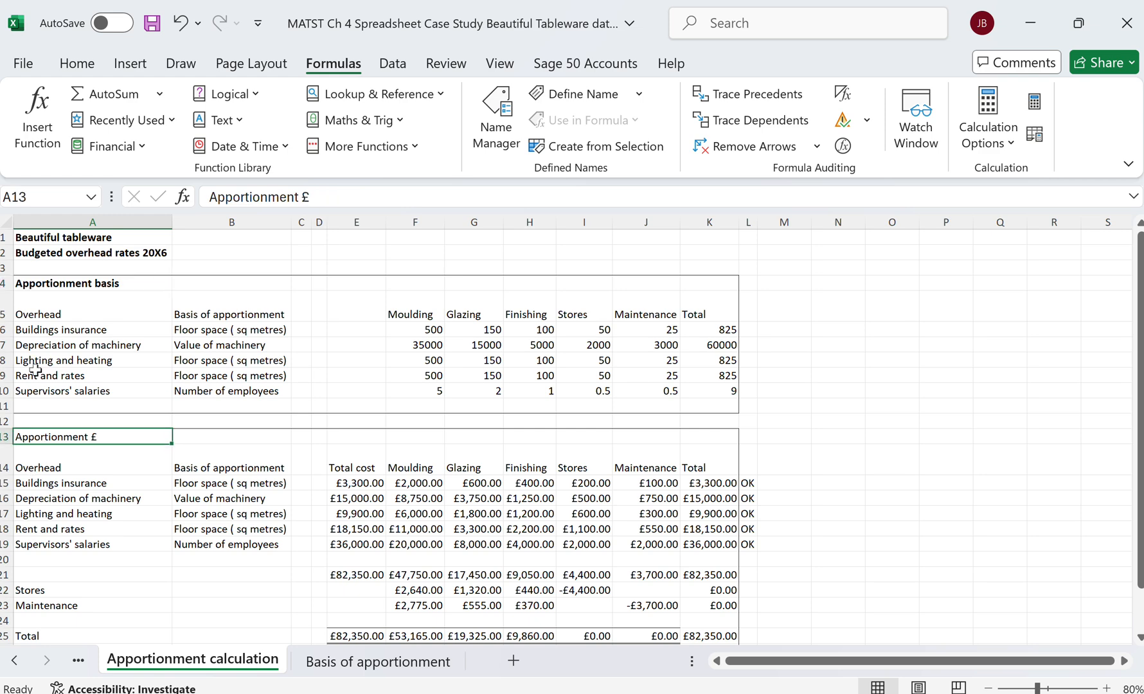
{"action": "left_click", "coordinate": [76, 63]}
{"action": "left_click", "coordinate": [129, 133]}
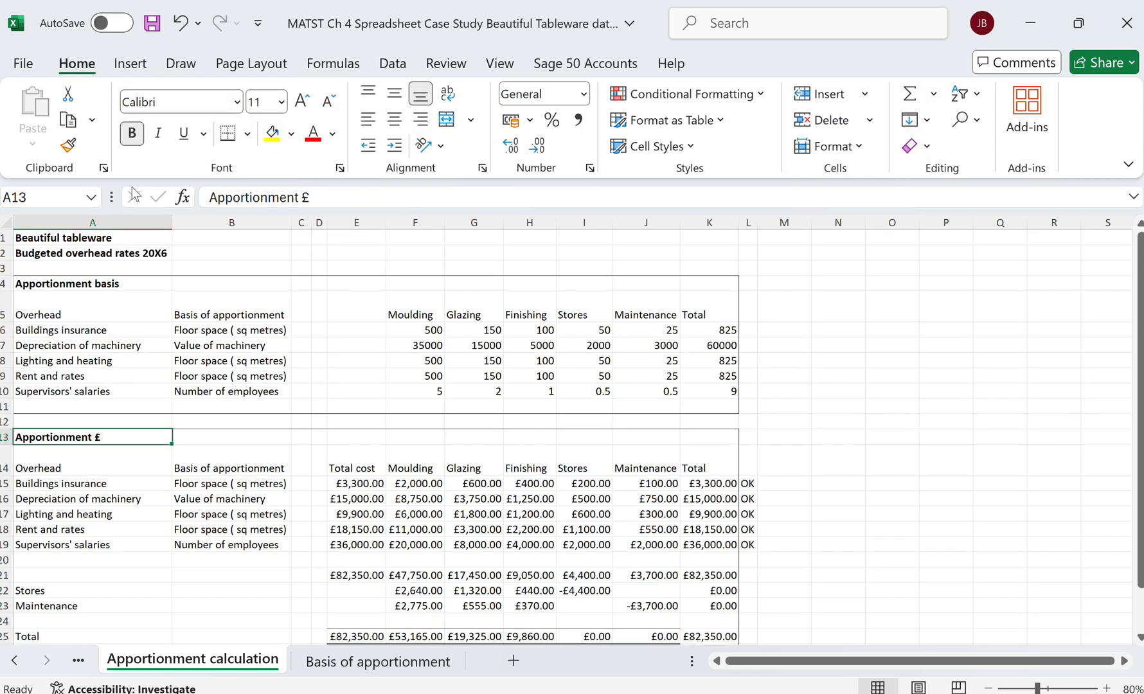
{"action": "left_click", "coordinate": [197, 483]}
Hide column E on the calculation sheet and show the workbook beside the instructions again.
{"action": "left_click", "coordinate": [344, 222]}
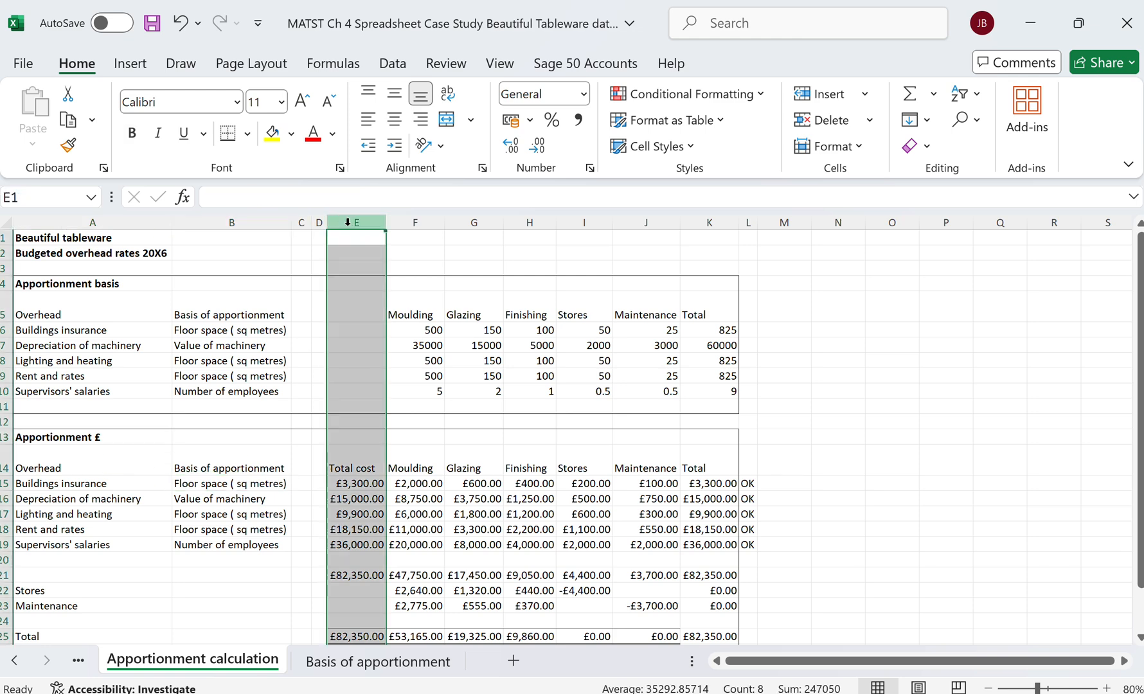
{"action": "right_click", "coordinate": [347, 221]}
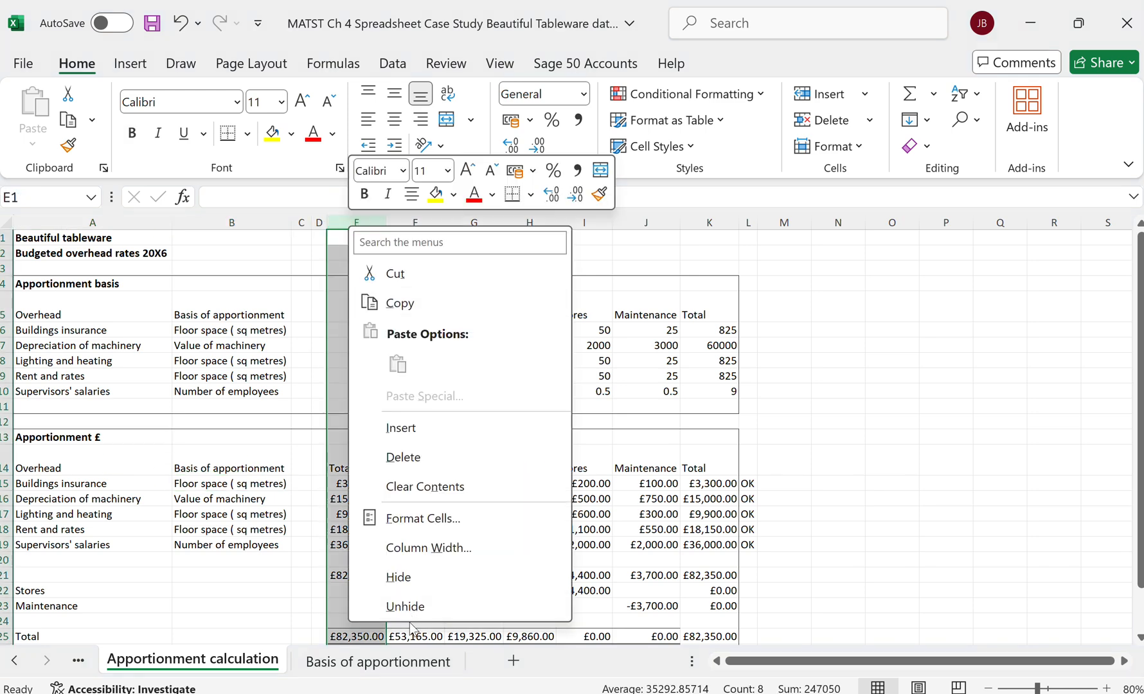
{"action": "left_click", "coordinate": [393, 579]}
{"action": "left_click", "coordinate": [415, 590]}
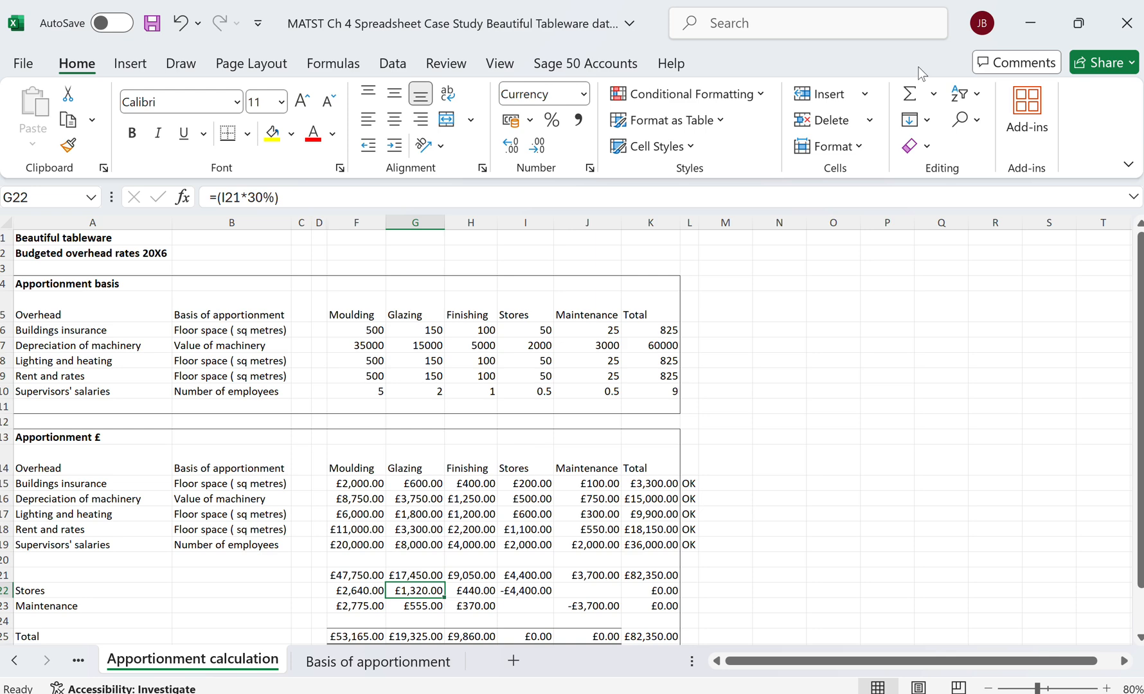
{"action": "left_click", "coordinate": [1078, 23]}
{"action": "left_click", "coordinate": [165, 441]}
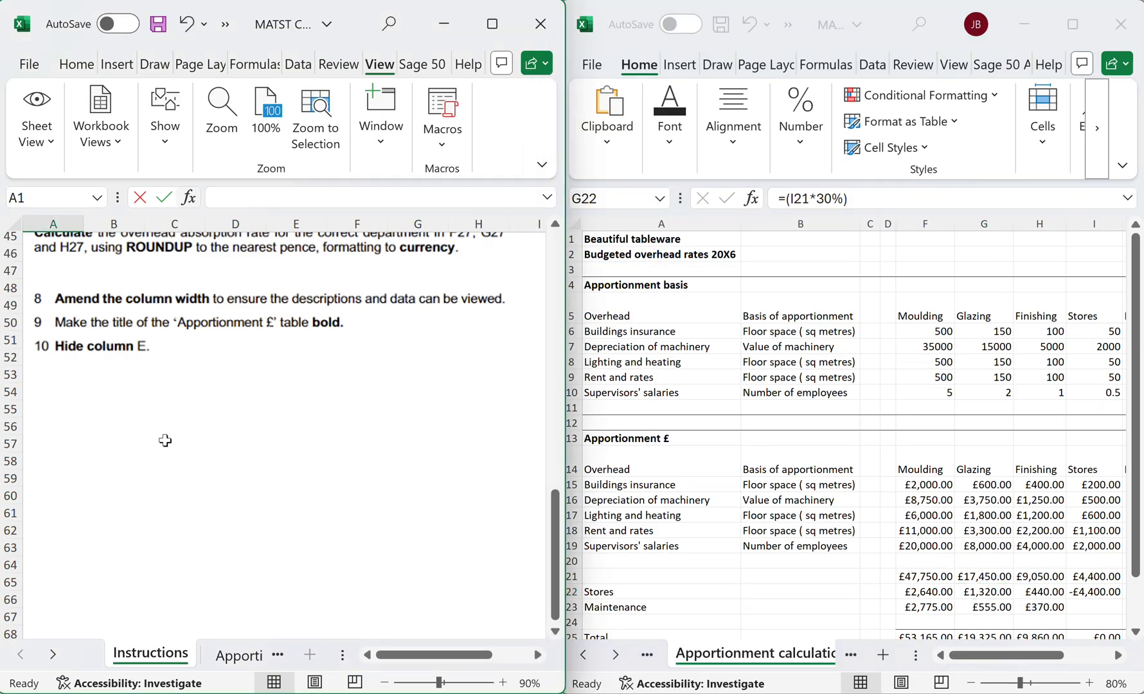